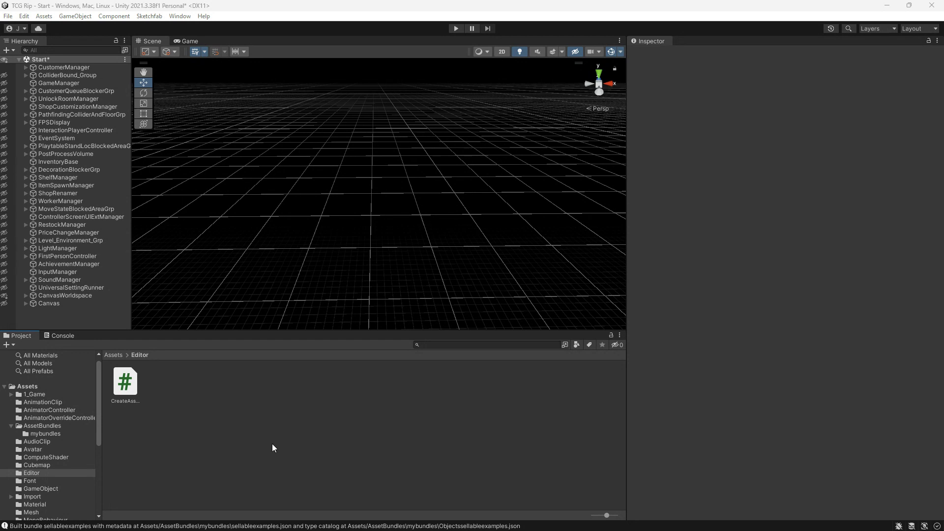
Examine the CreateAssetBundles script in the Assets/Editor folder.
{"action": "left_click", "coordinate": [130, 380]}
{"action": "left_click", "coordinate": [138, 459]}
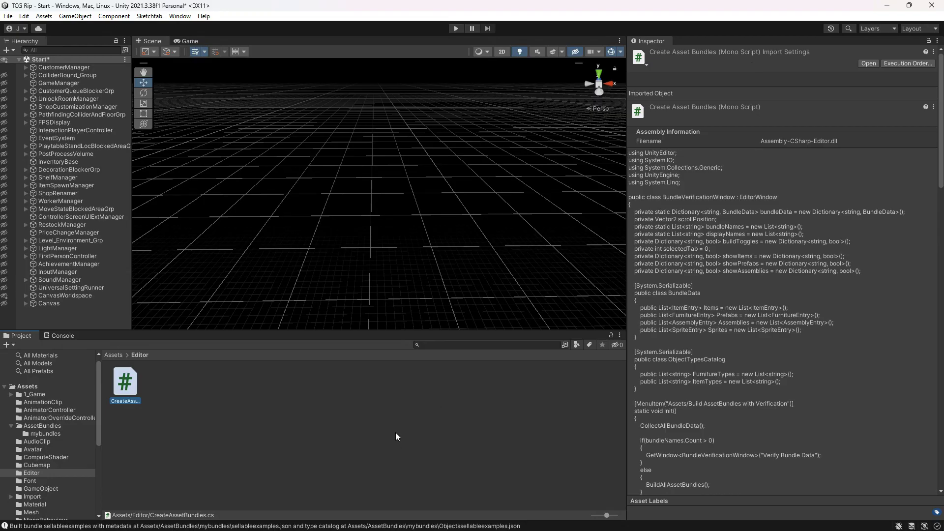
{"action": "left_click", "coordinate": [316, 435]}
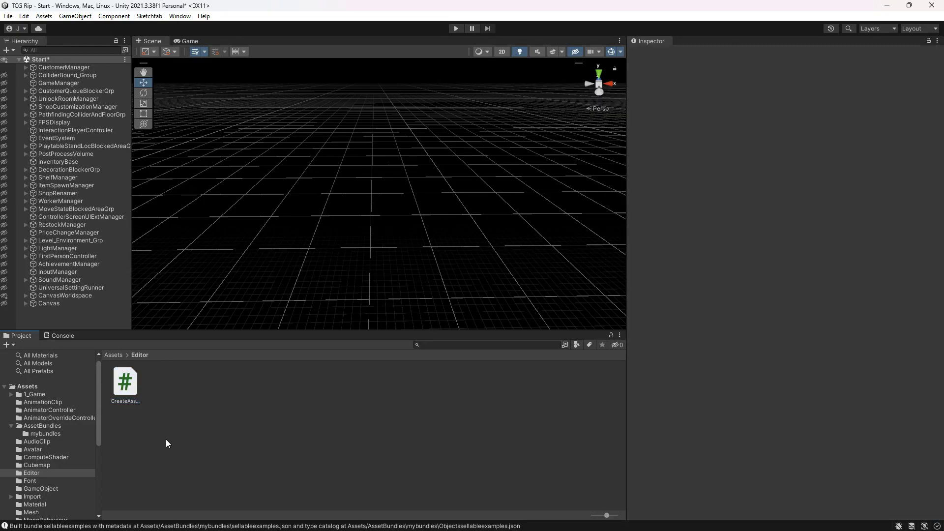
{"action": "left_click", "coordinate": [131, 392]}
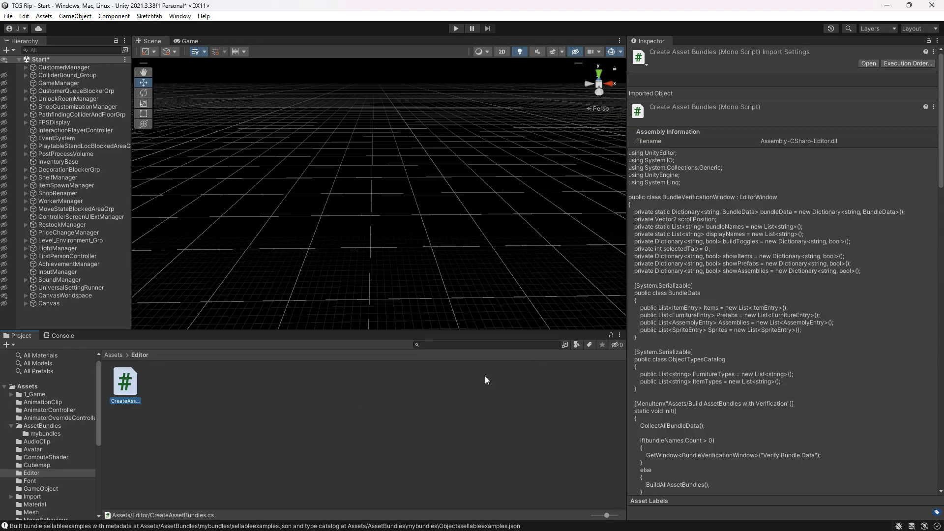
{"action": "left_click", "coordinate": [215, 398]}
Look through the MyAssetBundles folder and the folders directly under Assets.
{"action": "scroll", "coordinate": [62, 423], "scroll_direction": "down", "scroll_amount": 5}
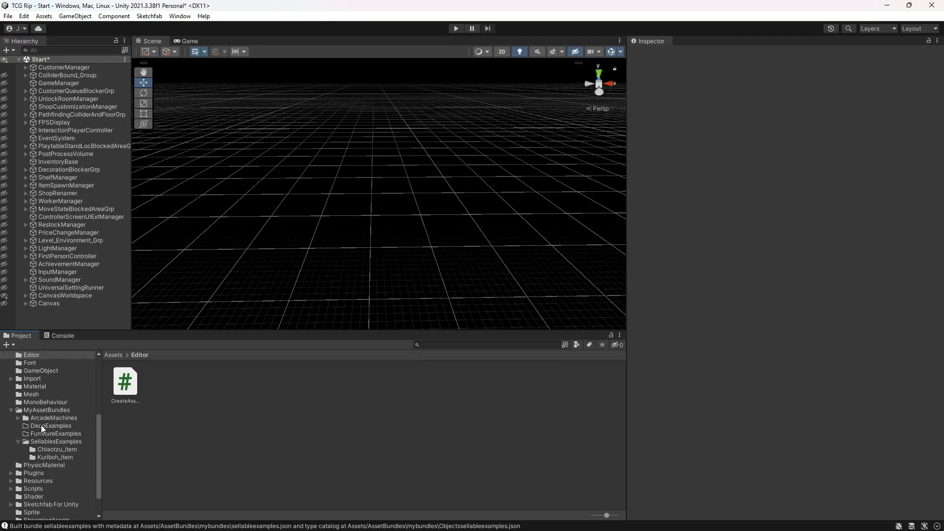
{"action": "left_click", "coordinate": [40, 411]}
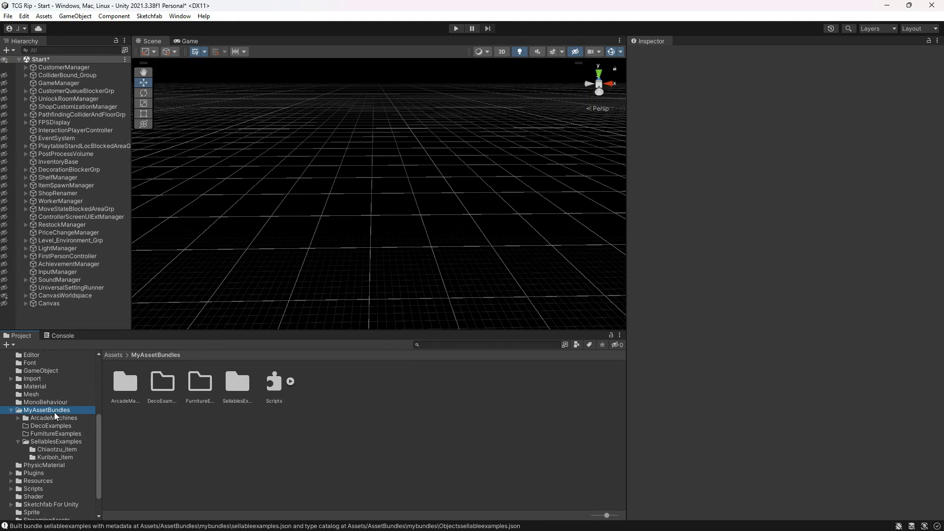
{"action": "scroll", "coordinate": [23, 383], "scroll_direction": "up", "scroll_amount": 3}
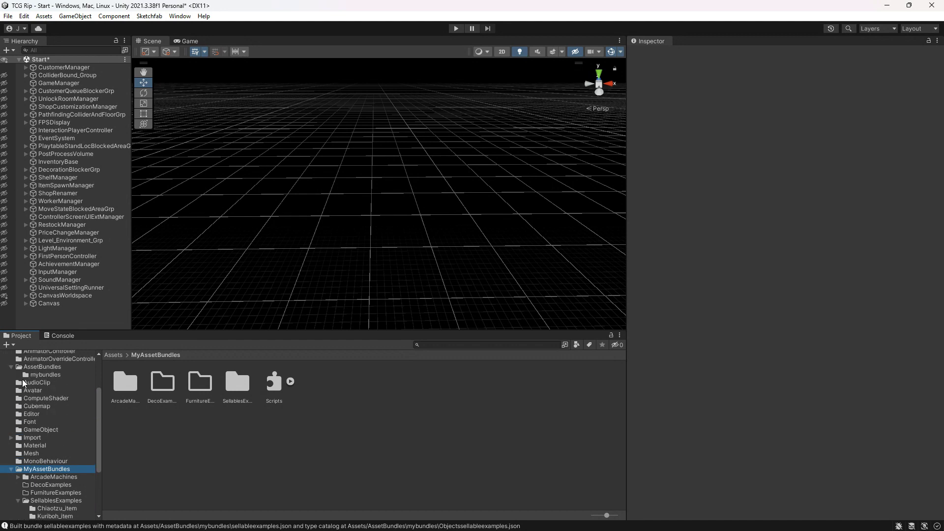
{"action": "scroll", "coordinate": [24, 384], "scroll_direction": "up", "scroll_amount": 3}
{"action": "left_click", "coordinate": [35, 386]}
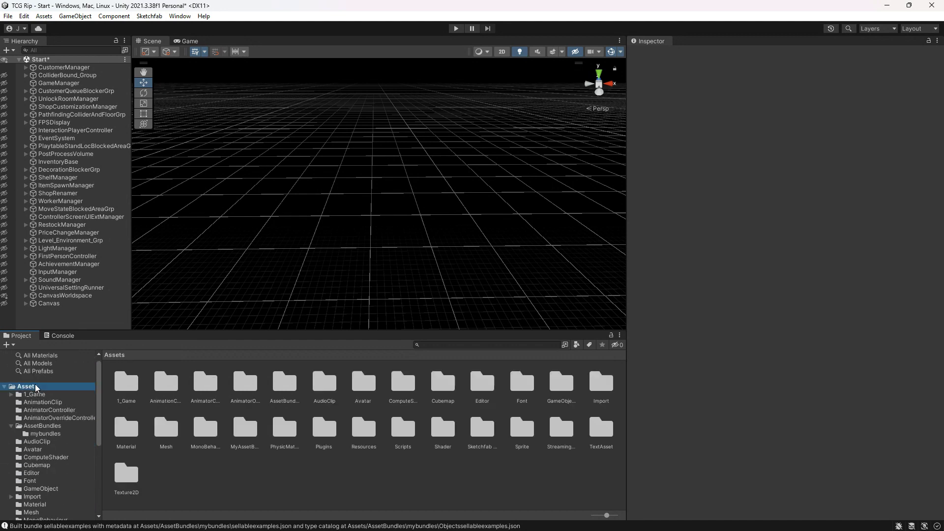
{"action": "left_click", "coordinate": [237, 437]}
{"action": "left_click", "coordinate": [296, 435]}
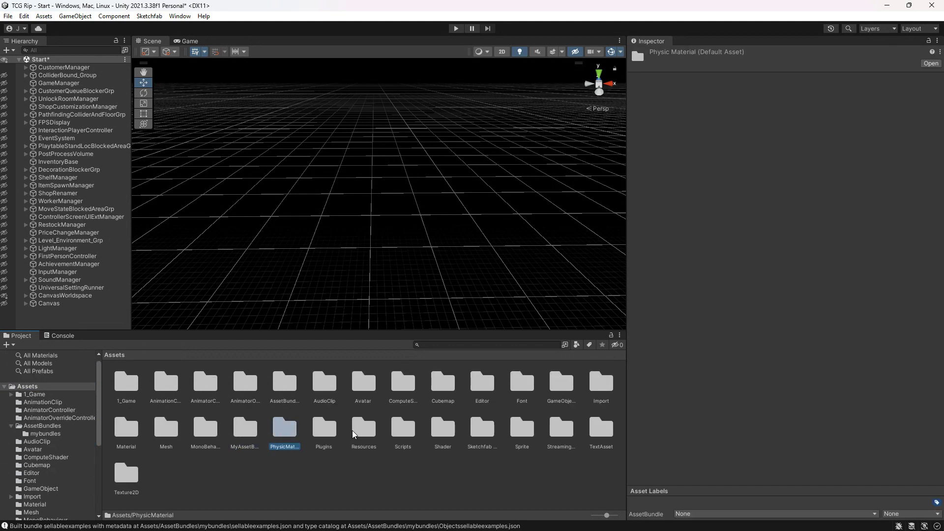
{"action": "left_click", "coordinate": [370, 432]}
{"action": "left_click", "coordinate": [368, 393]}
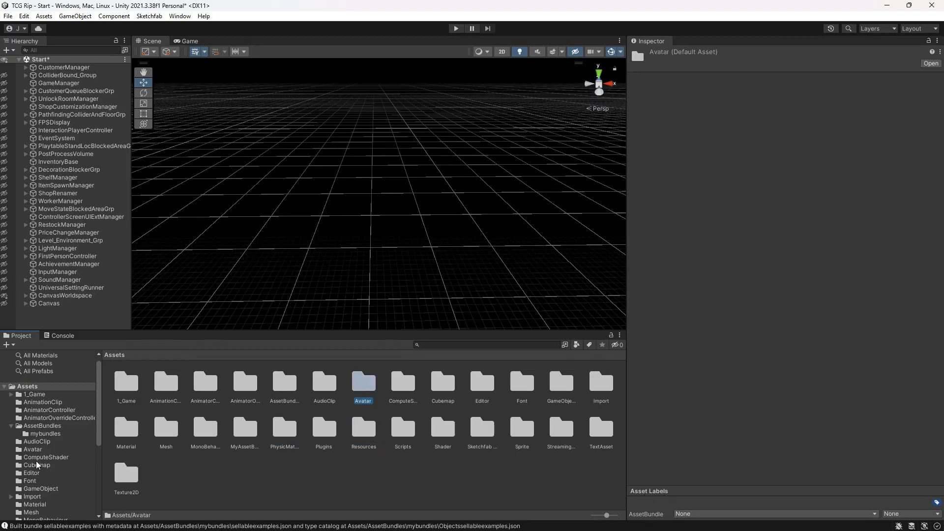
View the AssetBundles folder, the SellablesExamples folder and its parent MyAssetBundles folder.
{"action": "scroll", "coordinate": [38, 459], "scroll_direction": "down", "scroll_amount": 2}
{"action": "left_click", "coordinate": [43, 399]}
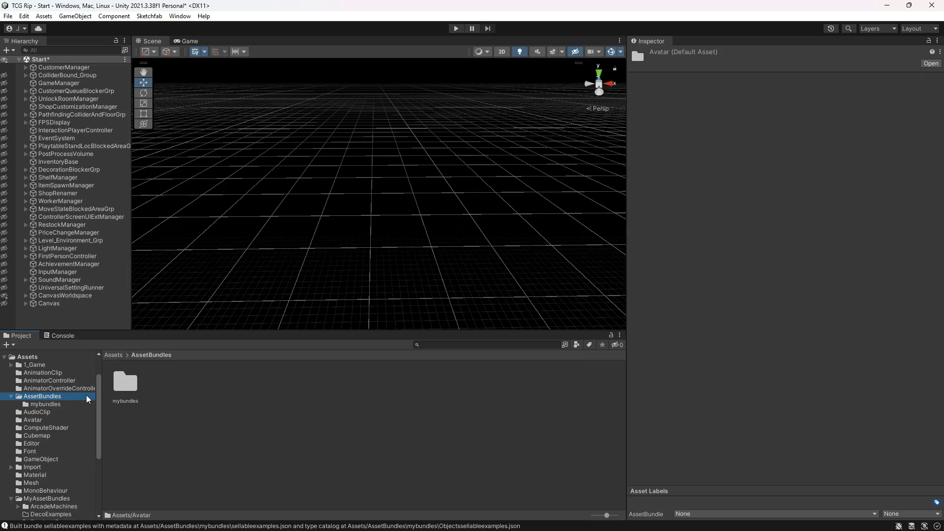
{"action": "scroll", "coordinate": [58, 445], "scroll_direction": "down", "scroll_amount": 3}
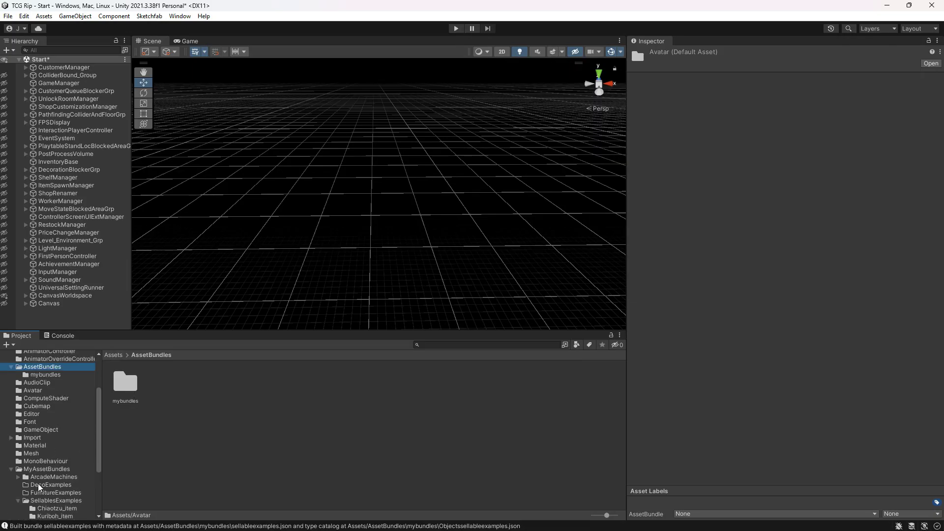
{"action": "scroll", "coordinate": [39, 486], "scroll_direction": "down", "scroll_amount": 3}
{"action": "left_click", "coordinate": [45, 470]}
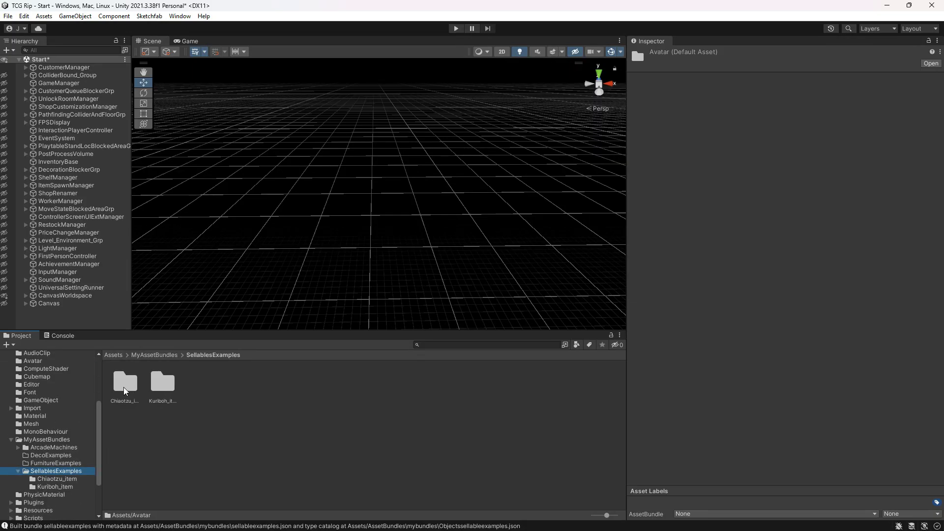
{"action": "left_click", "coordinate": [40, 441]}
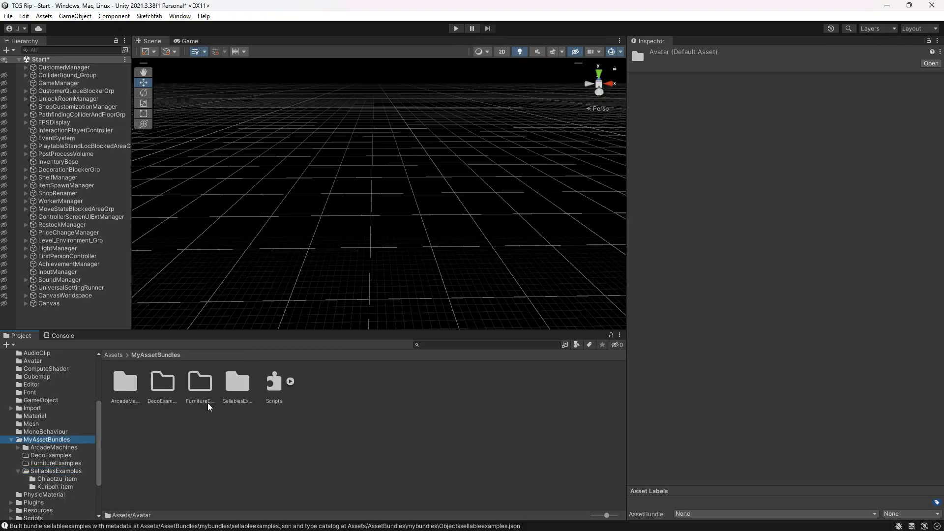
Review the AssetBundle label choices for the SellablesExamples folder, including the mybundles group and the option for a new name.
{"action": "left_click", "coordinate": [237, 386]}
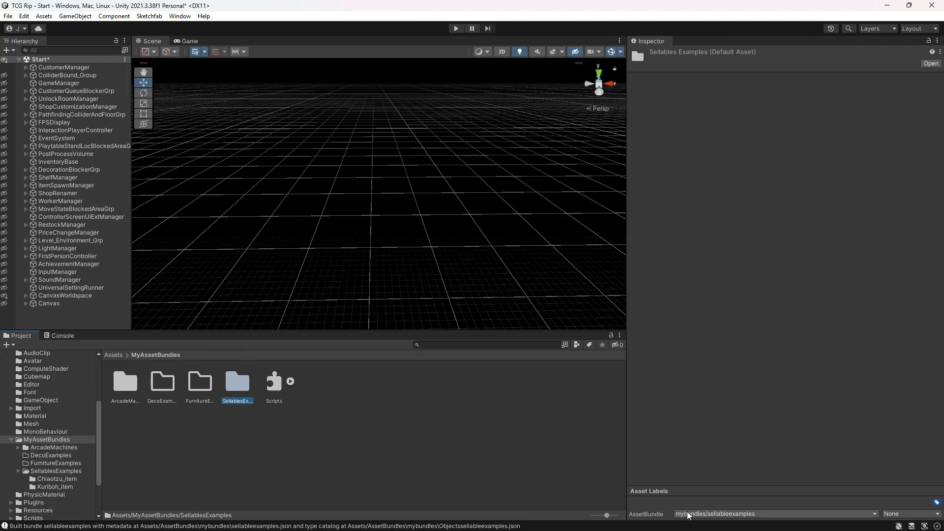
{"action": "left_click", "coordinate": [705, 514]}
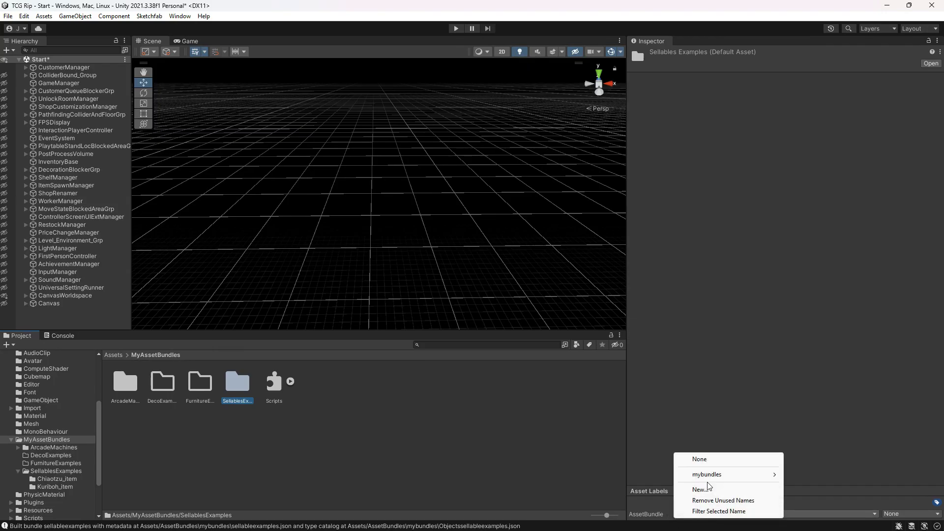
{"action": "mouse_move", "coordinate": [748, 475]}
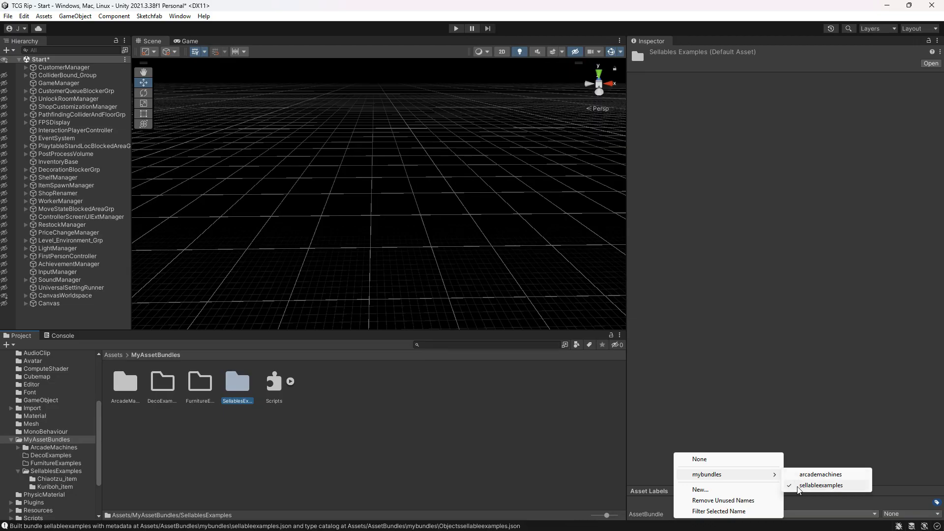
{"action": "left_click", "coordinate": [711, 490]}
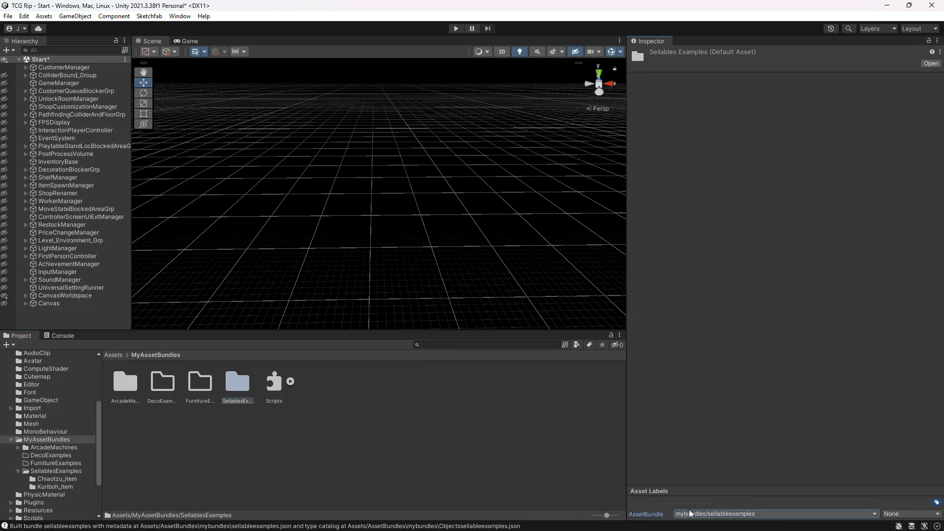
Check the AssetBundles output folder, then inspect the bundle label on the SellablesExamples folder in MyAssetBundles.
{"action": "scroll", "coordinate": [37, 450], "scroll_direction": "up", "scroll_amount": 3}
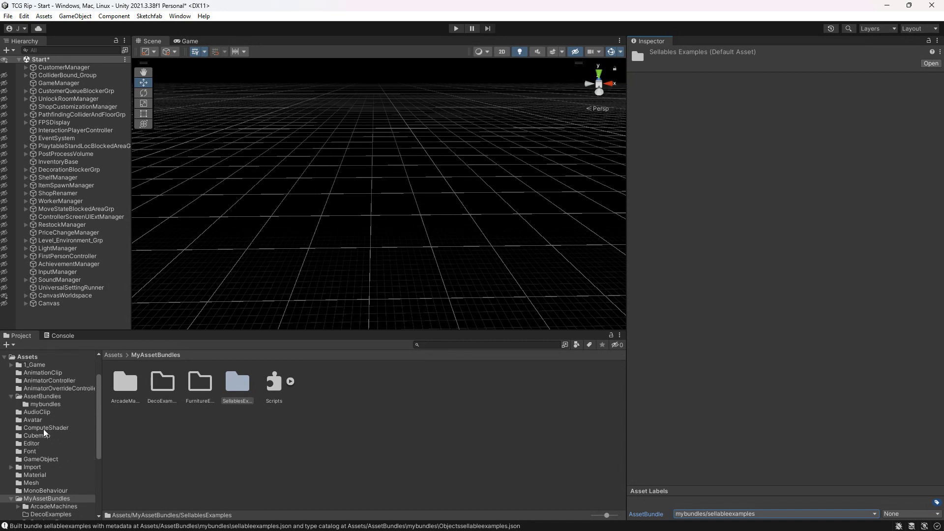
{"action": "left_click", "coordinate": [30, 399]}
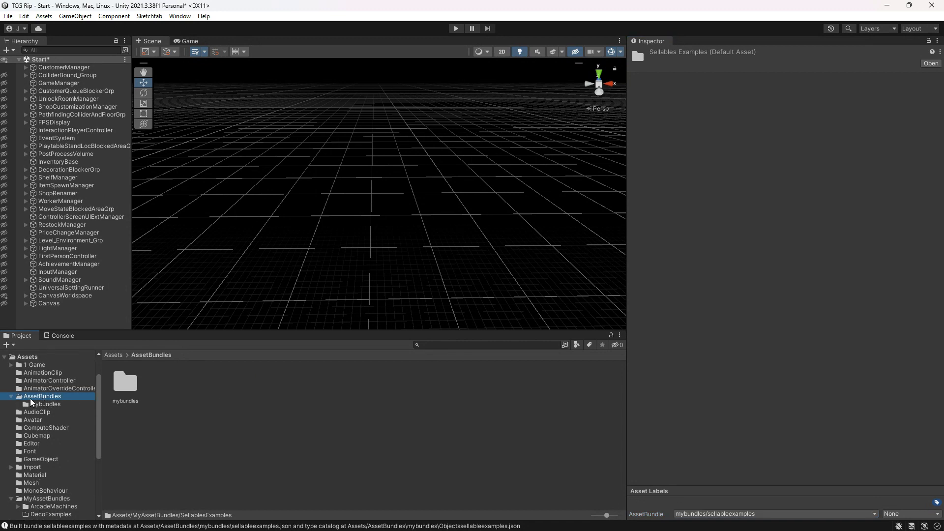
{"action": "left_click", "coordinate": [212, 425]}
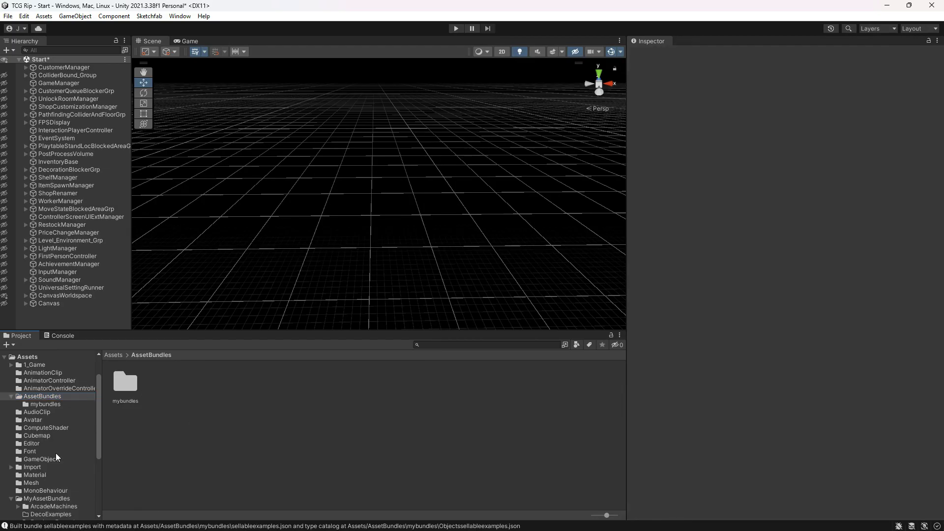
{"action": "scroll", "coordinate": [56, 457], "scroll_direction": "down", "scroll_amount": 3}
{"action": "left_click", "coordinate": [47, 439]}
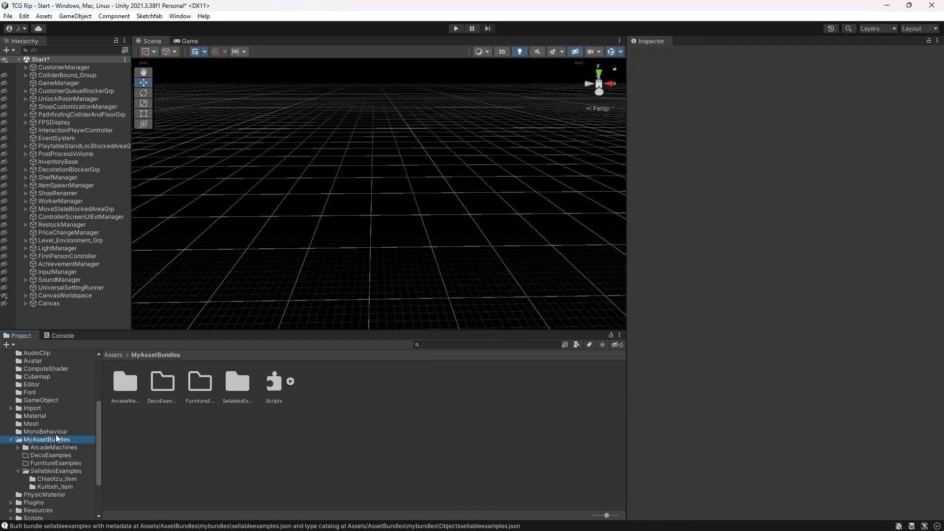
{"action": "left_click", "coordinate": [240, 389]}
Open the mybundles folder inside AssetBundles and inspect the built sellableexamples bundle file.
{"action": "scroll", "coordinate": [49, 433], "scroll_direction": "up", "scroll_amount": 3}
{"action": "left_click", "coordinate": [45, 397]}
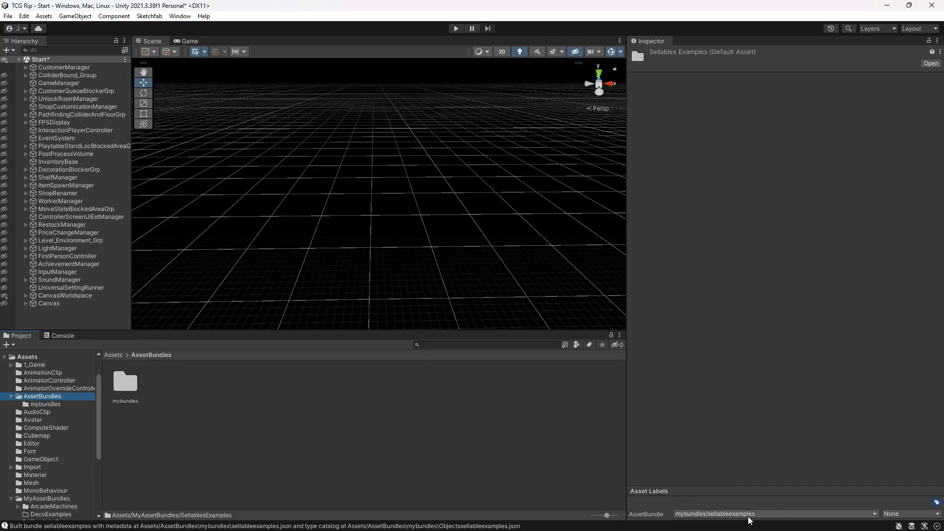
{"action": "double_click", "coordinate": [127, 387]}
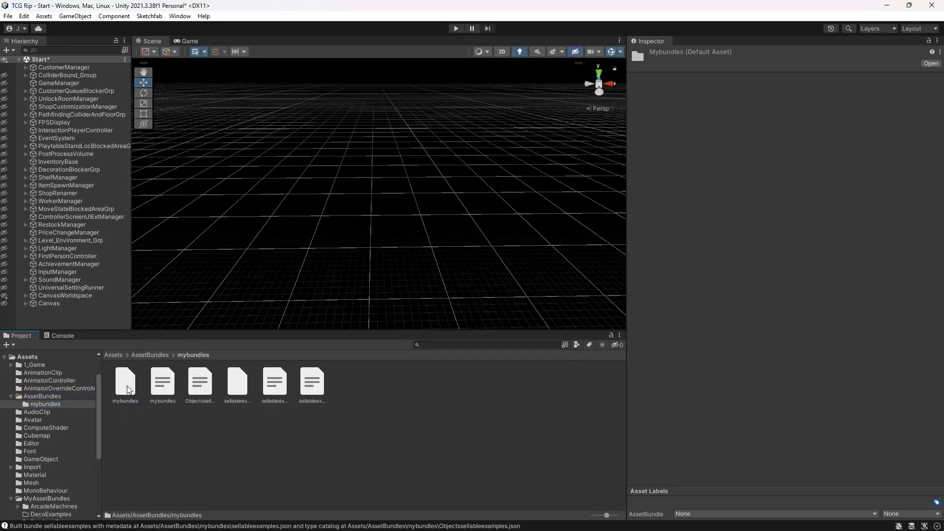
{"action": "left_click", "coordinate": [236, 386]}
{"action": "left_click", "coordinate": [257, 449]}
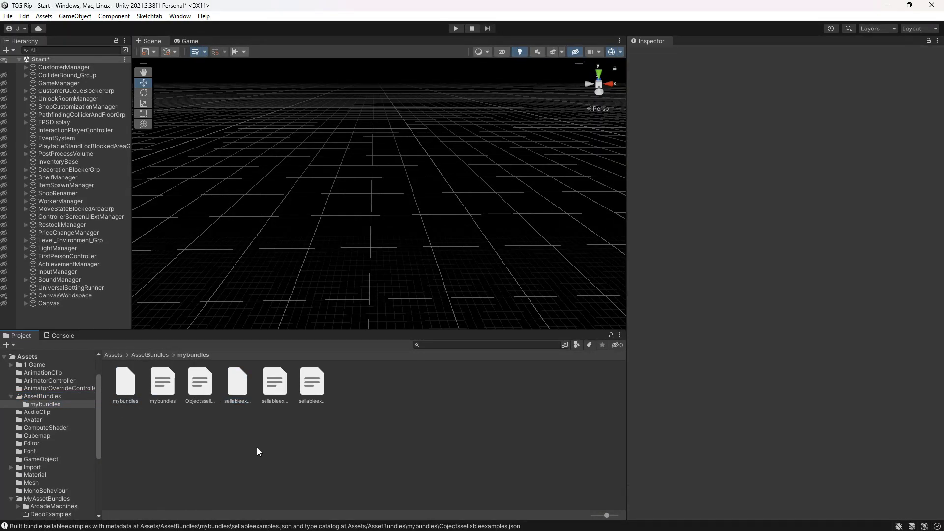
Examine the contents of the Kuriboh_item and Chiaotzu_item folders in SellablesExamples.
{"action": "scroll", "coordinate": [71, 457], "scroll_direction": "down", "scroll_amount": 3}
{"action": "scroll", "coordinate": [41, 489], "scroll_direction": "down", "scroll_amount": 3}
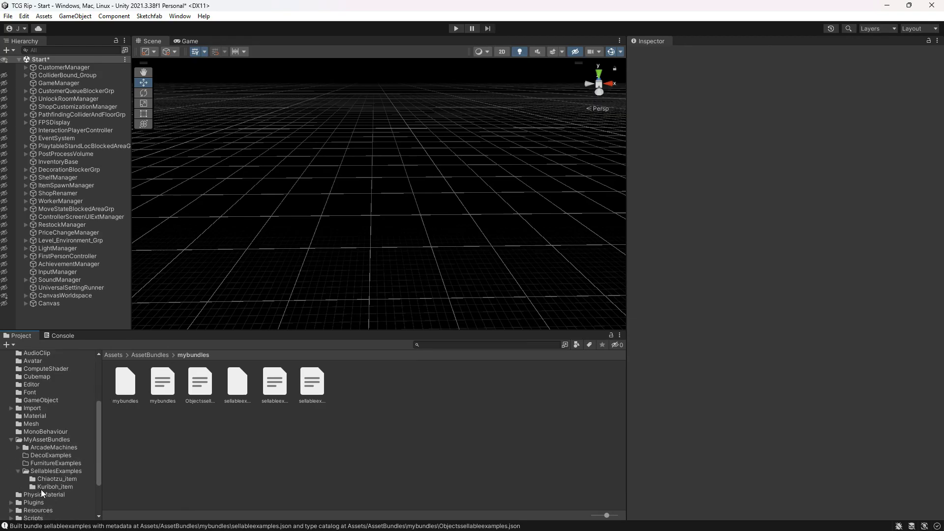
{"action": "left_click", "coordinate": [44, 472]}
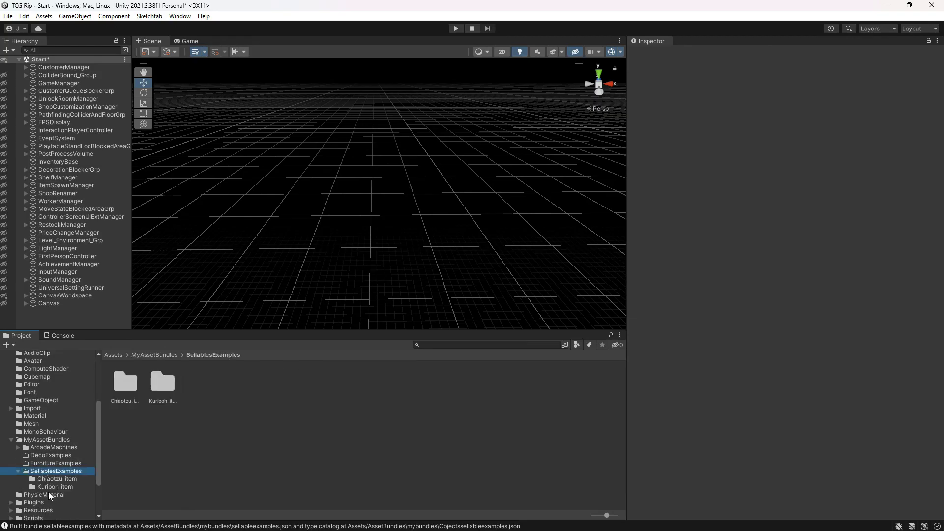
{"action": "left_click", "coordinate": [52, 486]}
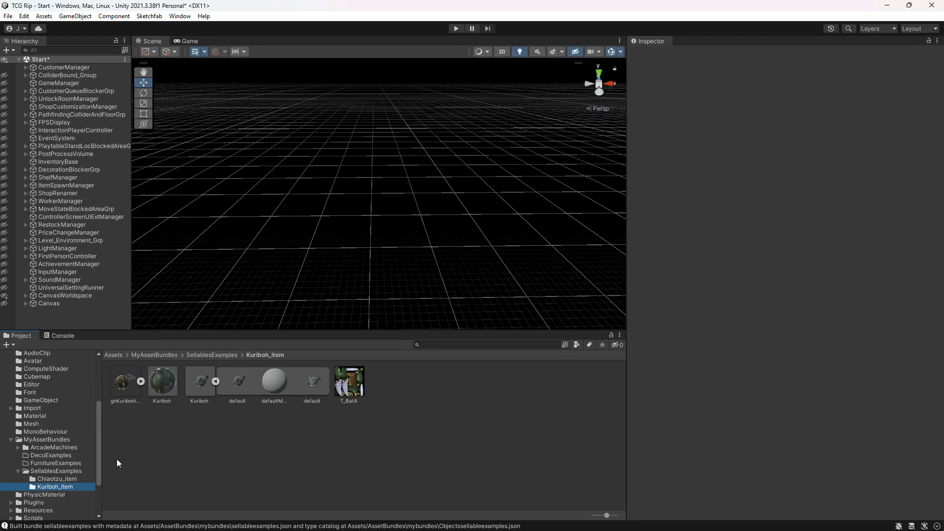
{"action": "left_click", "coordinate": [57, 478]}
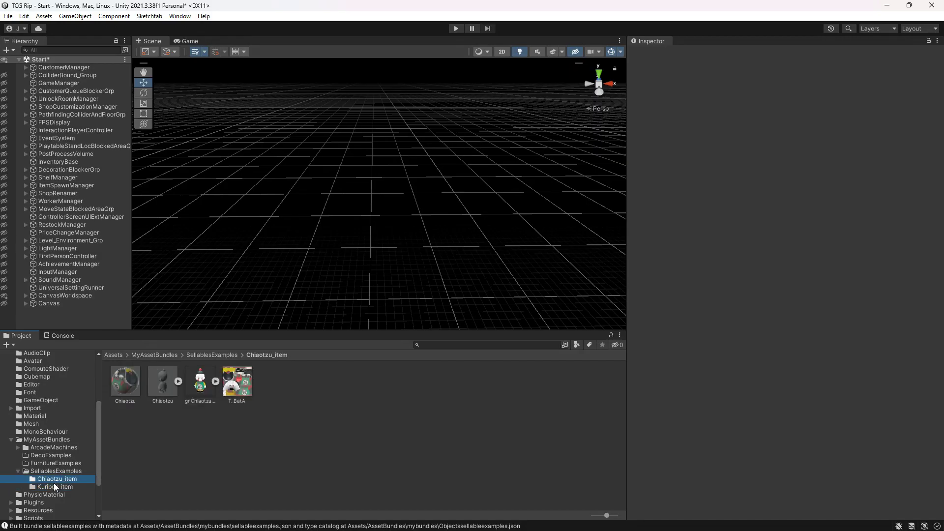
{"action": "left_click", "coordinate": [55, 486]}
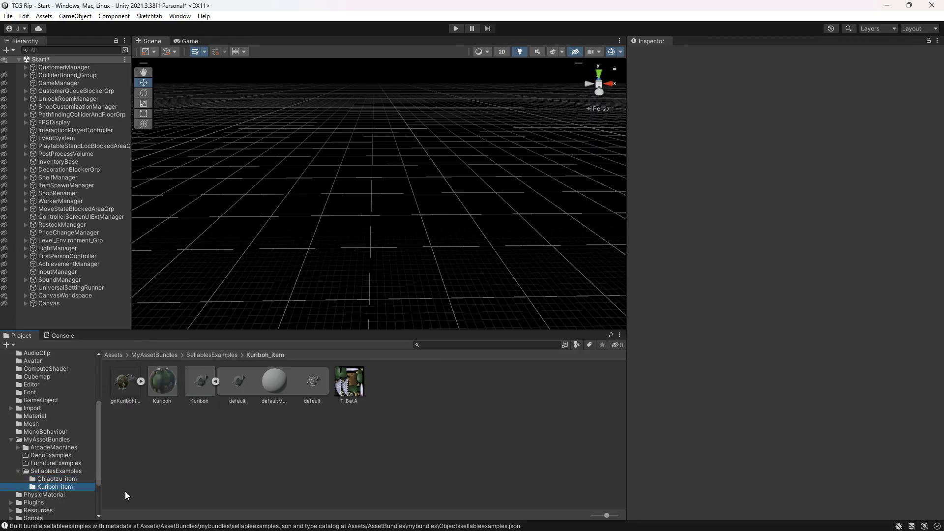
Find the ItemMesh prefab in the GameObject assets folder and open it for editing.
{"action": "scroll", "coordinate": [36, 473], "scroll_direction": "down", "scroll_amount": 3}
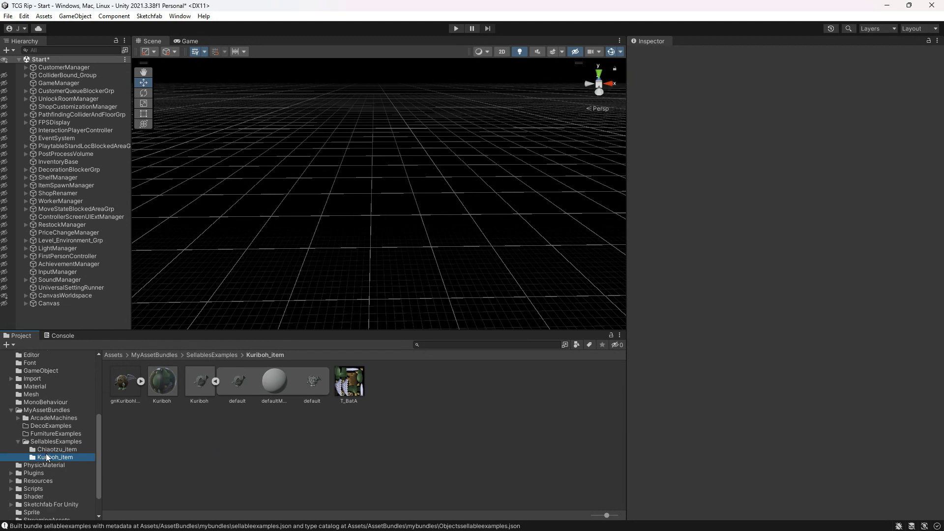
{"action": "scroll", "coordinate": [40, 441], "scroll_direction": "up", "scroll_amount": 3}
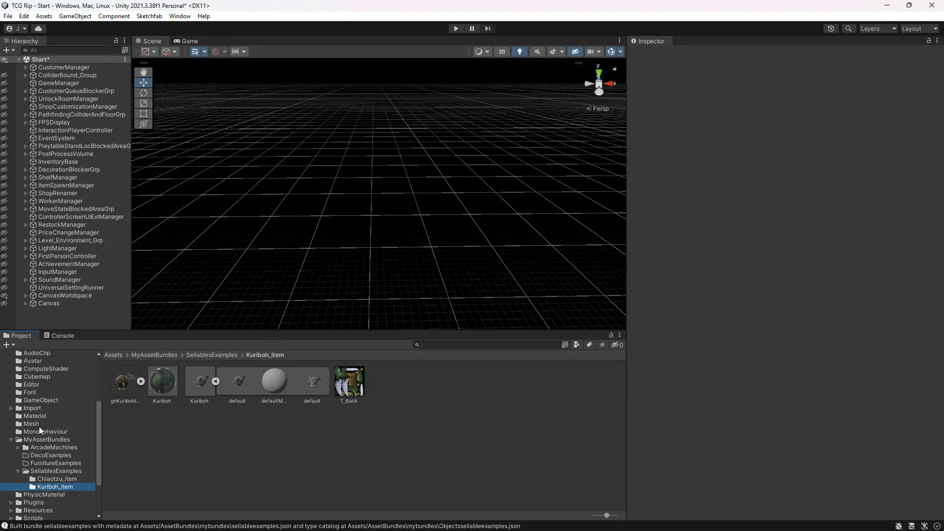
{"action": "scroll", "coordinate": [40, 445], "scroll_direction": "up", "scroll_amount": 3}
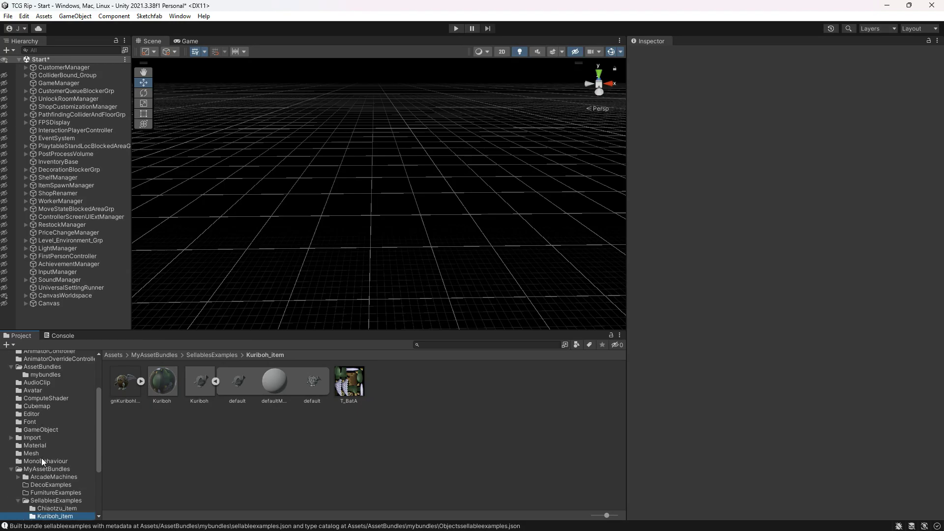
{"action": "left_click", "coordinate": [39, 429]}
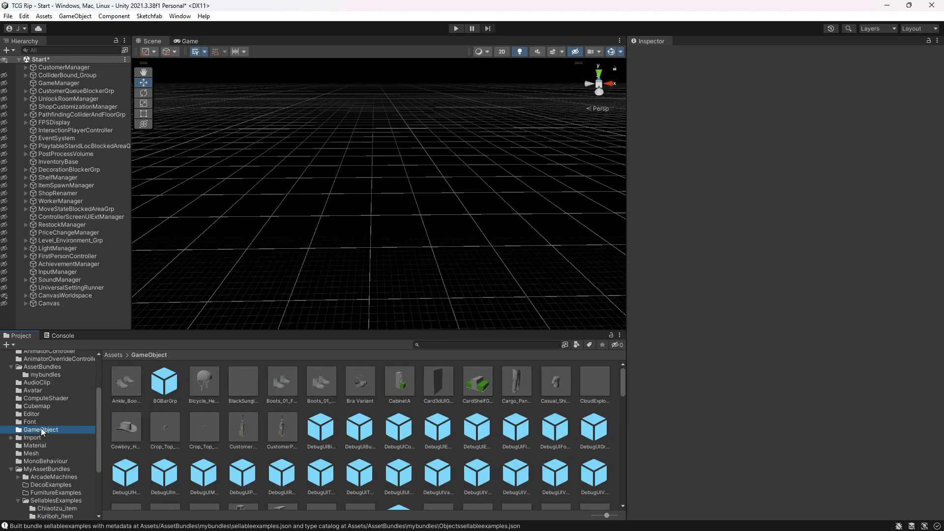
{"action": "scroll", "coordinate": [384, 435], "scroll_direction": "down", "scroll_amount": 5}
{"action": "scroll", "coordinate": [375, 438], "scroll_direction": "down", "scroll_amount": 6}
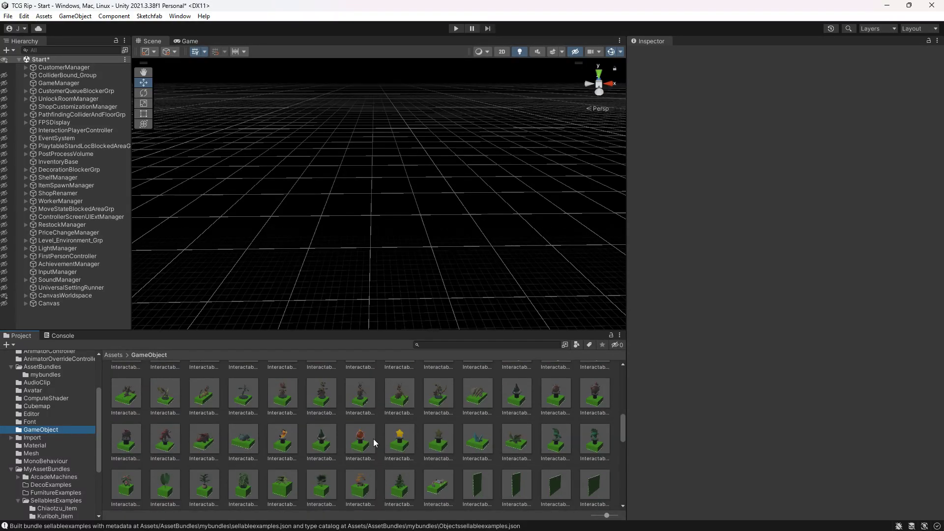
{"action": "scroll", "coordinate": [370, 443], "scroll_direction": "down", "scroll_amount": 3}
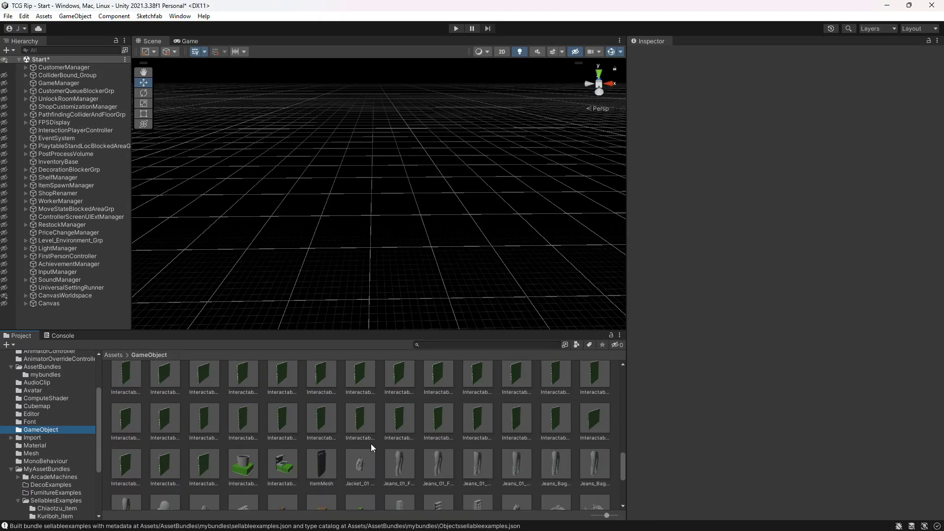
{"action": "left_click", "coordinate": [314, 443]}
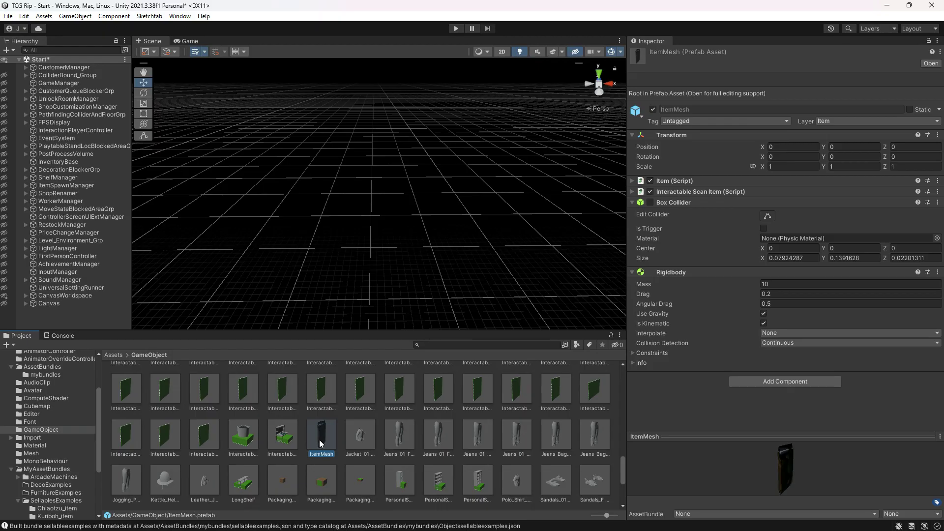
{"action": "double_click", "coordinate": [319, 439]}
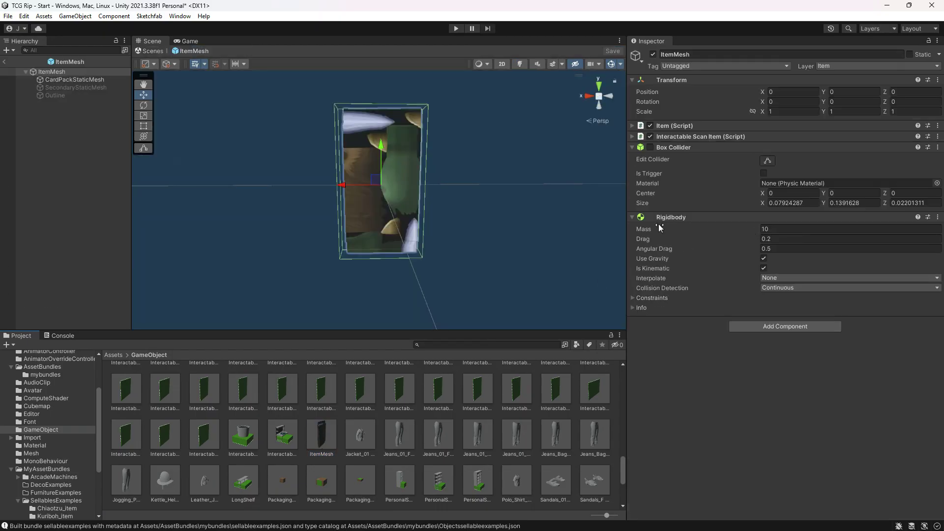
Set CardPackStaticMesh's material to MAT_CardPackLegend_Lightweight after trying the Destiny Common and Destiny Epic lightweight materials.
{"action": "left_click", "coordinate": [75, 80]}
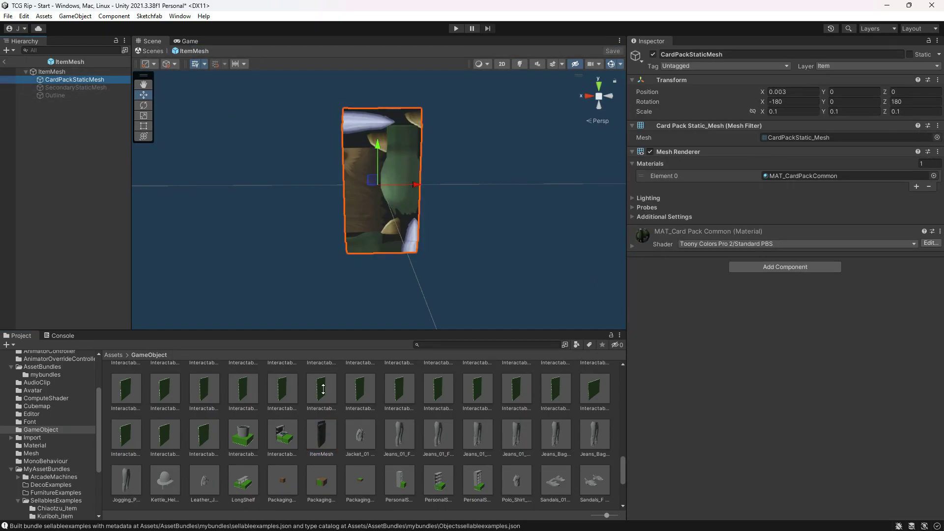
{"action": "left_click", "coordinate": [933, 176]}
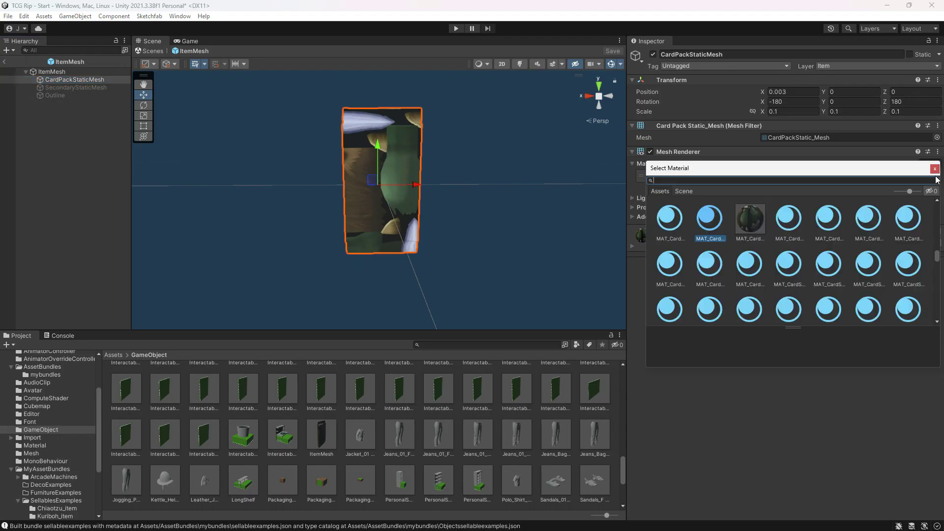
{"action": "left_click", "coordinate": [780, 229]}
{"action": "left_click", "coordinate": [751, 458]}
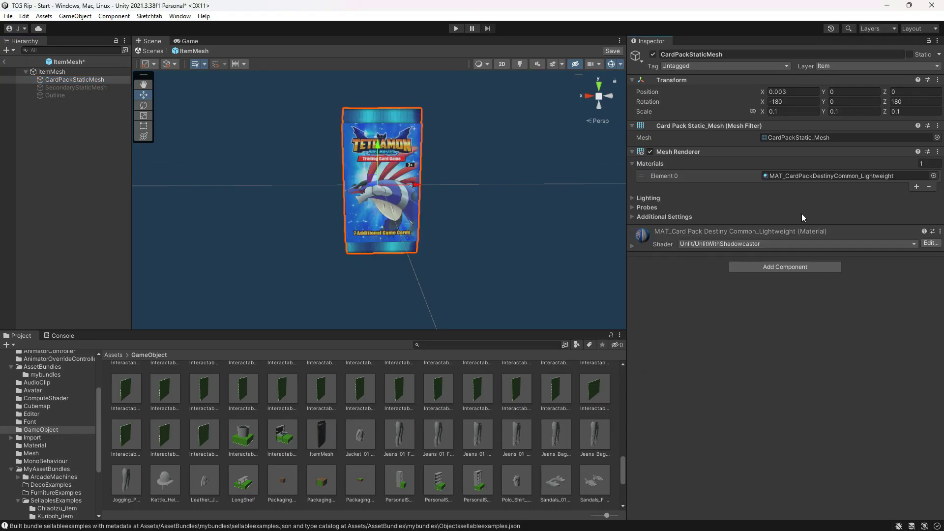
{"action": "left_click", "coordinate": [933, 176]}
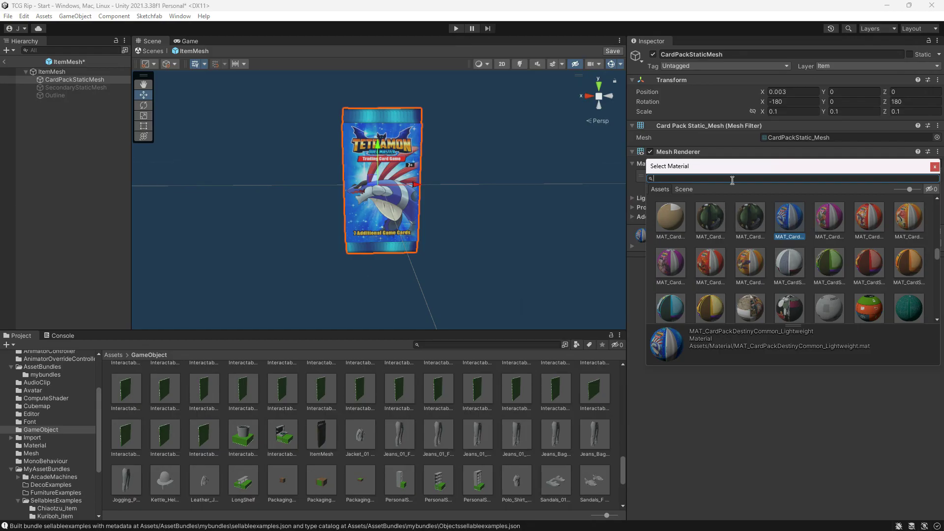
{"action": "left_click", "coordinate": [819, 218]}
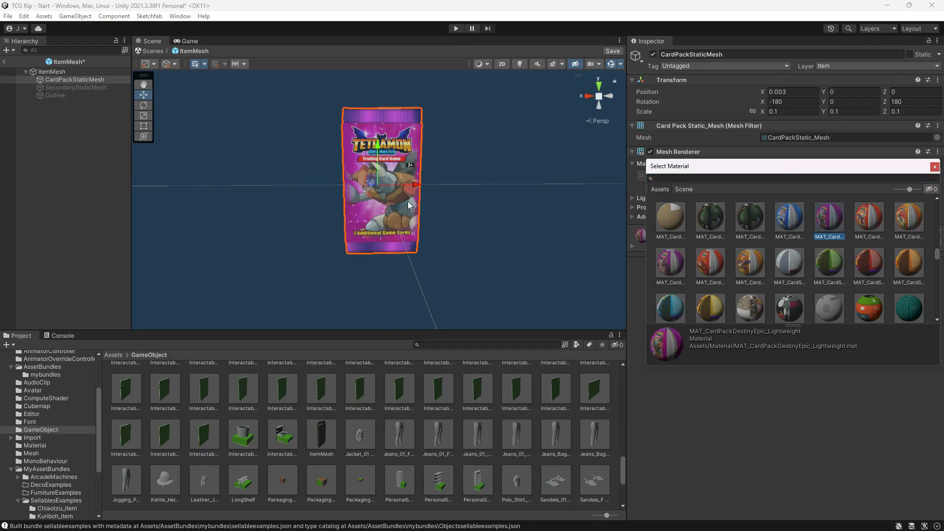
{"action": "left_click", "coordinate": [713, 260]}
{"action": "left_click", "coordinate": [748, 463]}
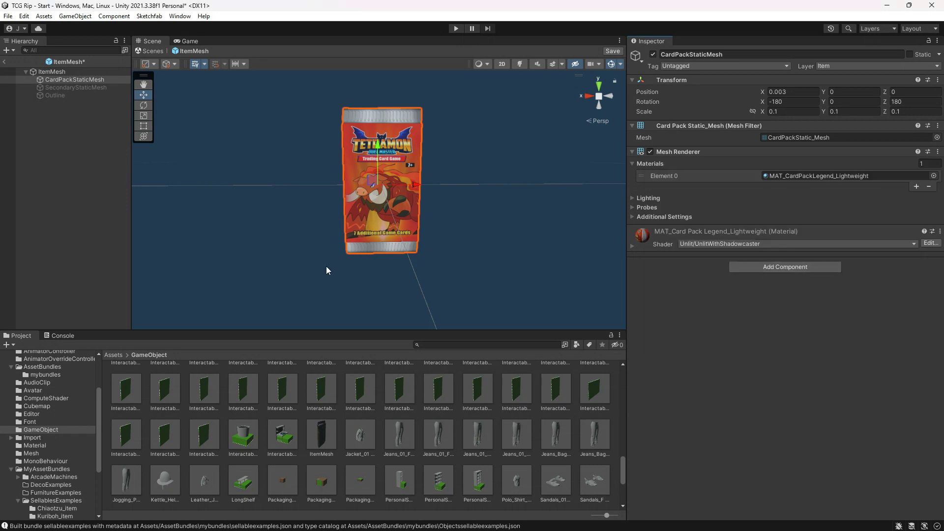
Compare the assets in the Chiaotzu_item and Kuriboh_item folders, collapsing the Kuriboh model's sub-assets.
{"action": "scroll", "coordinate": [44, 471], "scroll_direction": "down", "scroll_amount": 2}
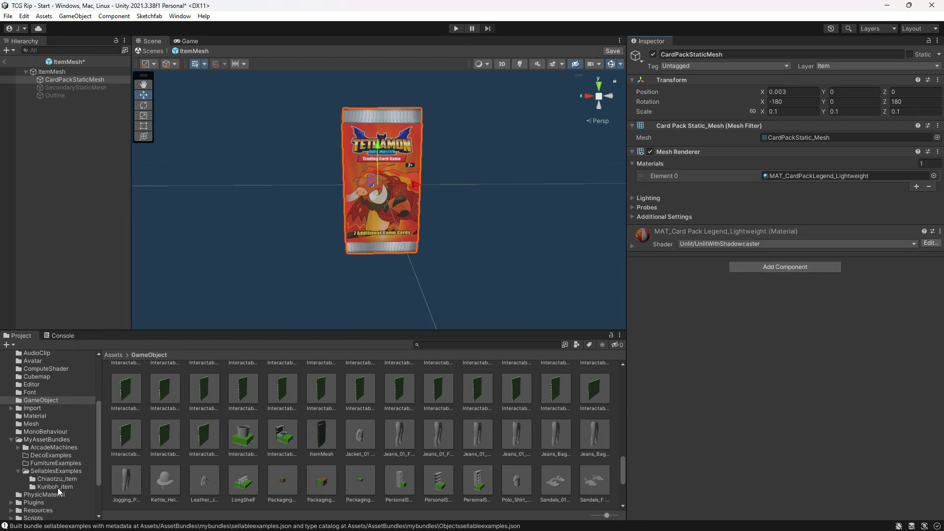
{"action": "left_click", "coordinate": [51, 479]}
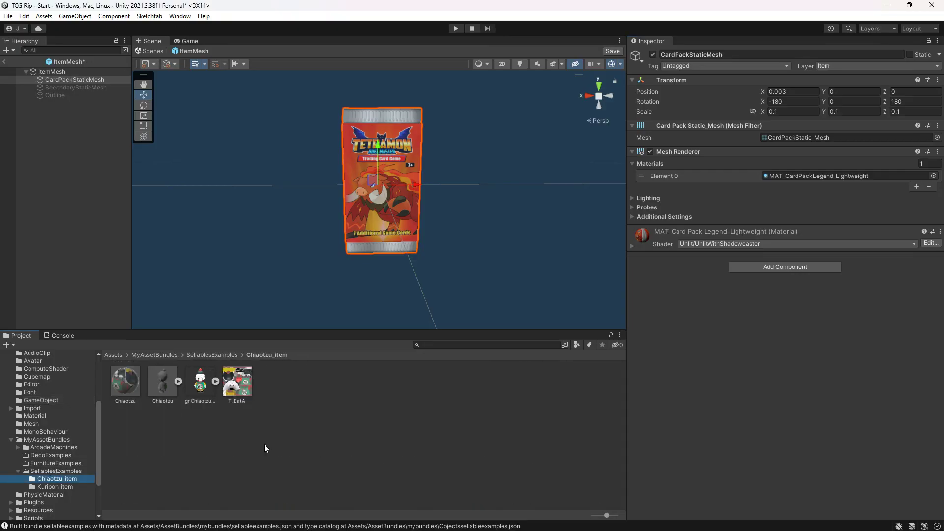
{"action": "left_click", "coordinate": [52, 487]}
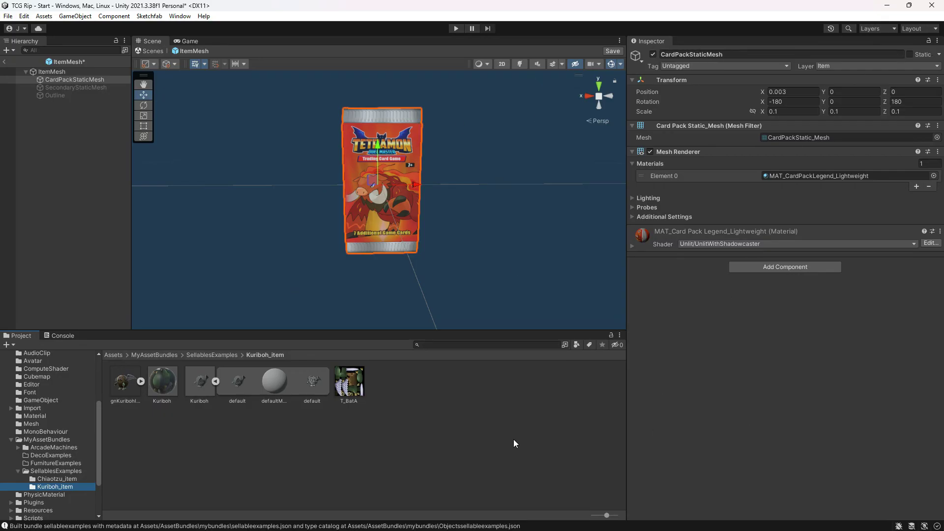
{"action": "left_click", "coordinate": [395, 478]}
{"action": "left_click", "coordinate": [397, 235]}
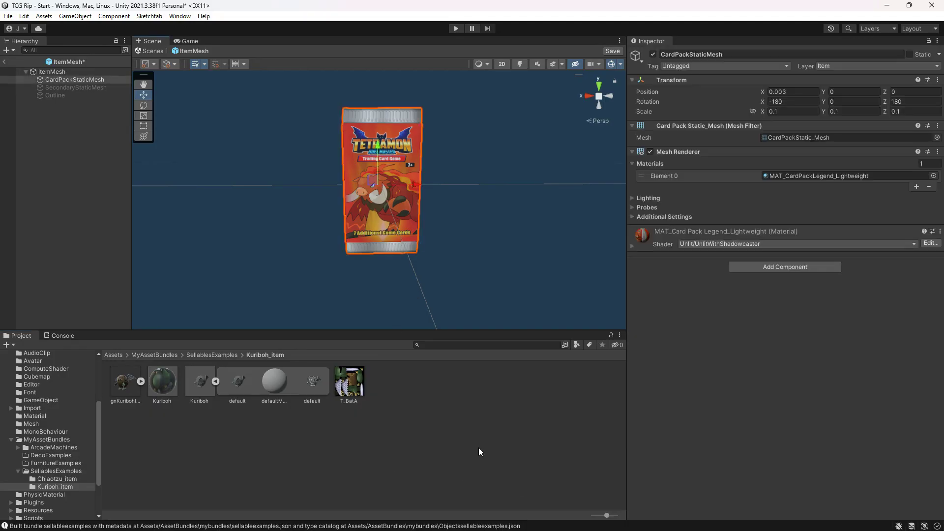
{"action": "left_click", "coordinate": [216, 381]}
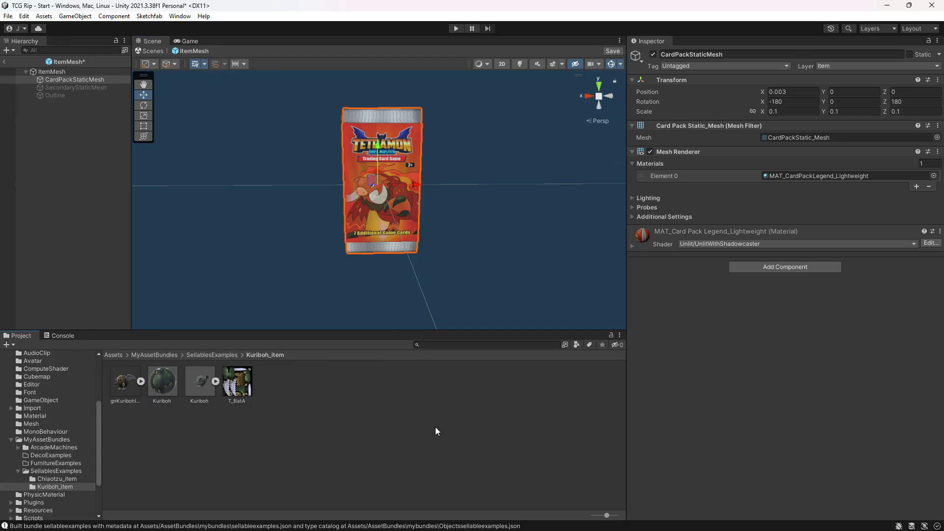
{"action": "left_click", "coordinate": [54, 478]}
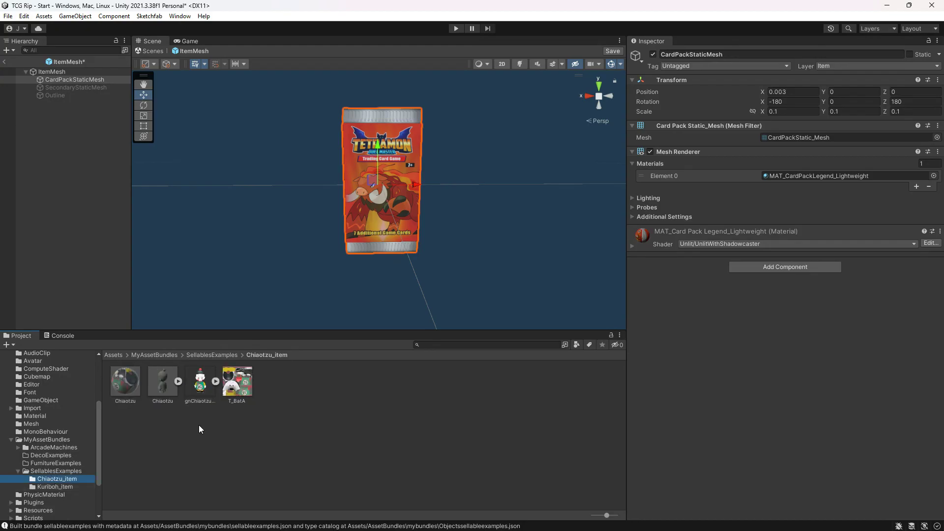
{"action": "left_click", "coordinate": [63, 486]}
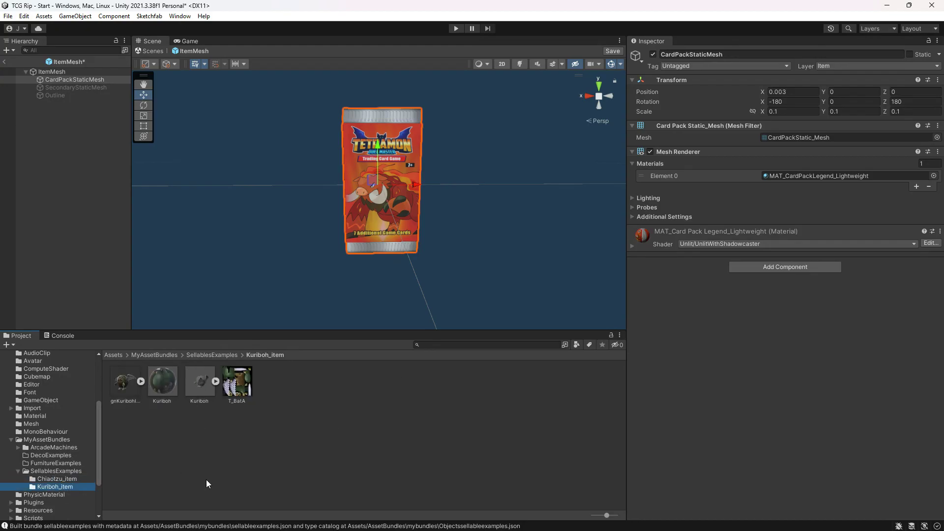
{"action": "left_click", "coordinate": [171, 416]}
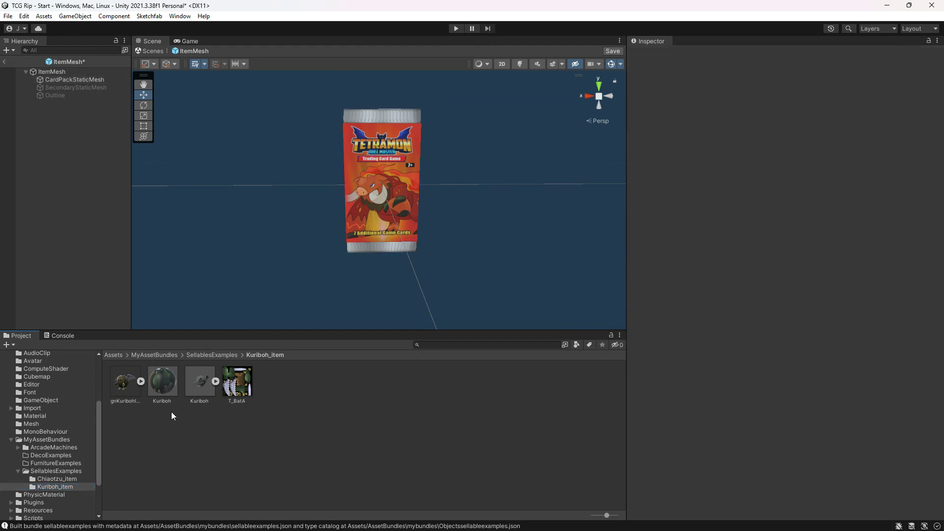
Replace CardPackStaticMesh's mesh with the default mesh from Kuriboh.obj.
{"action": "left_click", "coordinate": [365, 175]}
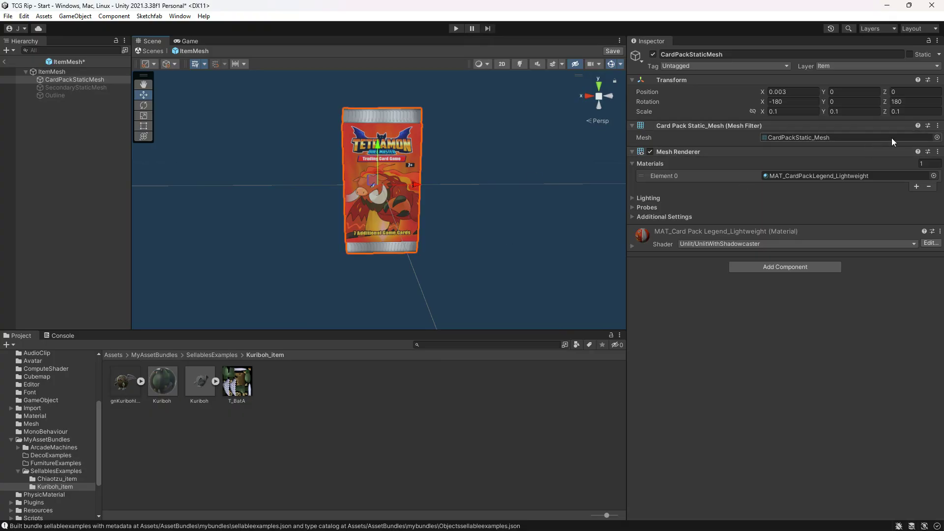
{"action": "left_click", "coordinate": [937, 137]}
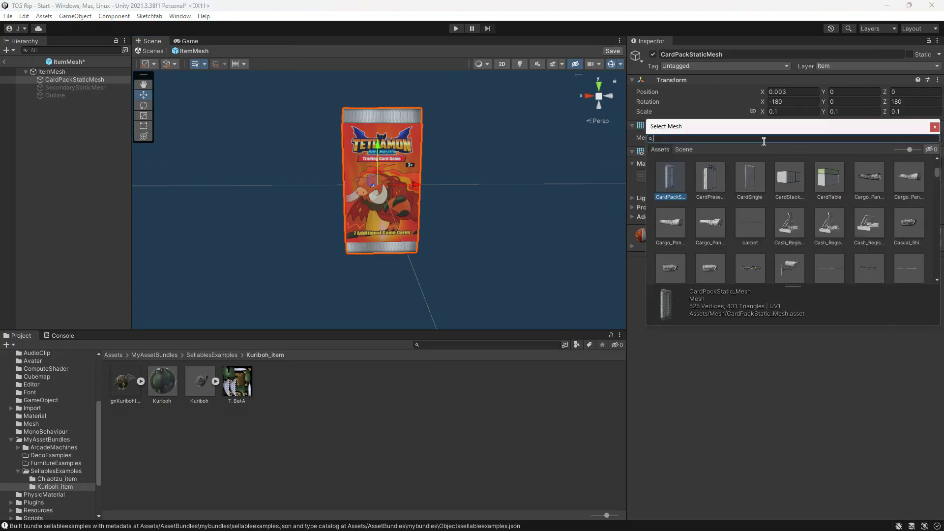
{"action": "type", "text": "b"}
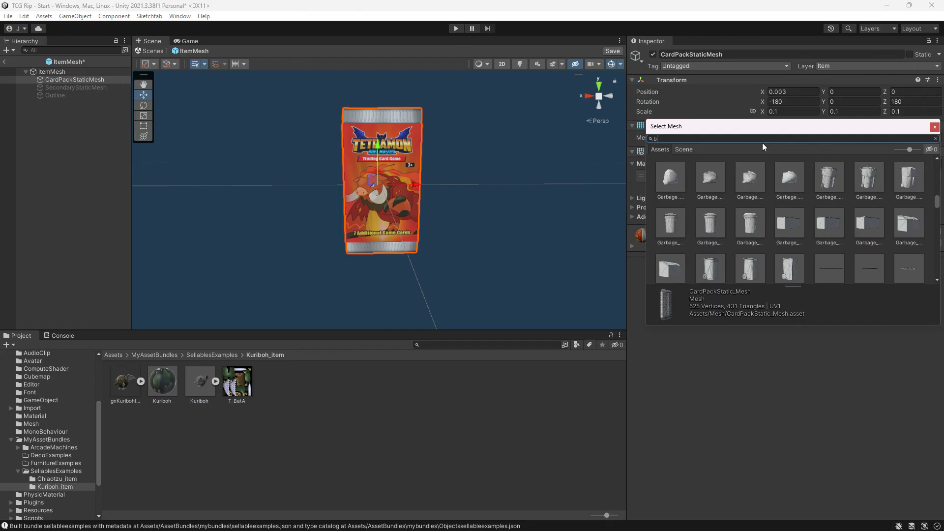
{"action": "key", "text": "BackSpace"}
{"action": "type", "text": "deafu"}
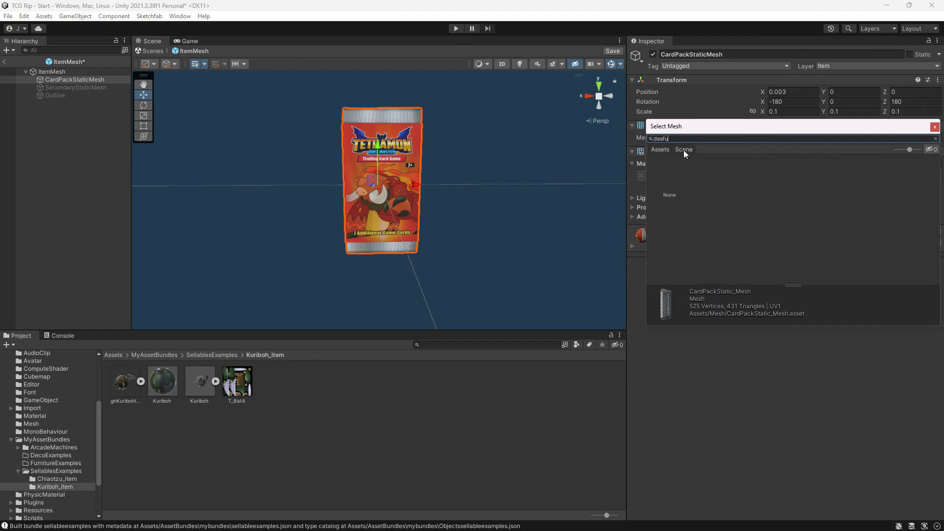
{"action": "key", "text": "BackSpace"}
{"action": "type", "text": "f"}
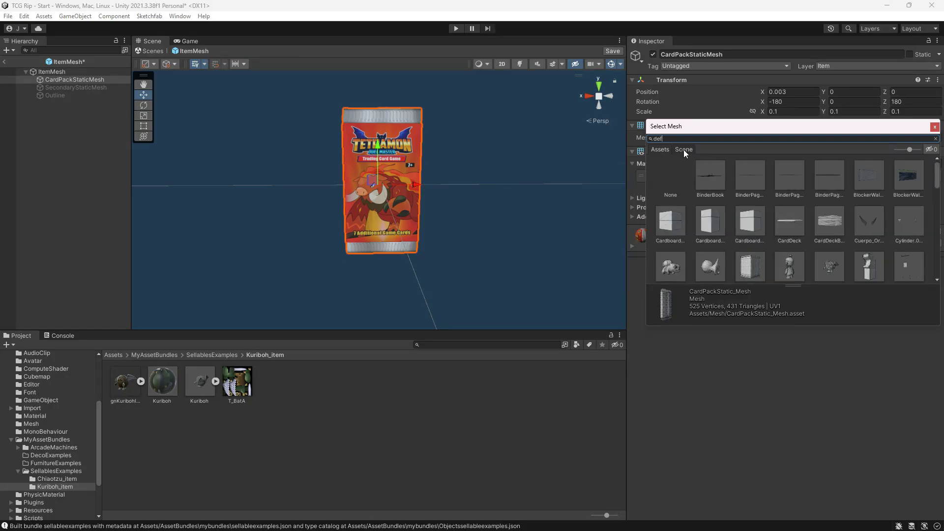
{"action": "type", "text": "aul"}
{"action": "left_click", "coordinate": [733, 192]}
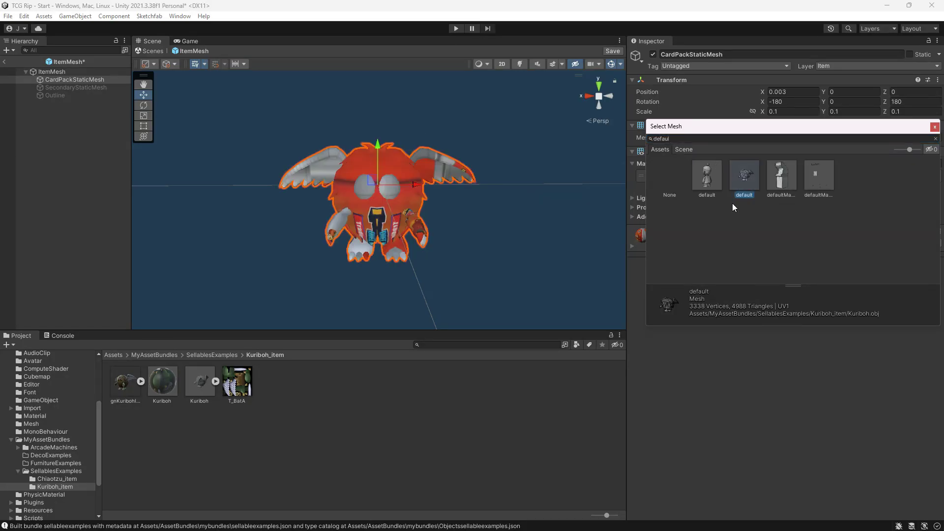
{"action": "left_click", "coordinate": [420, 427]}
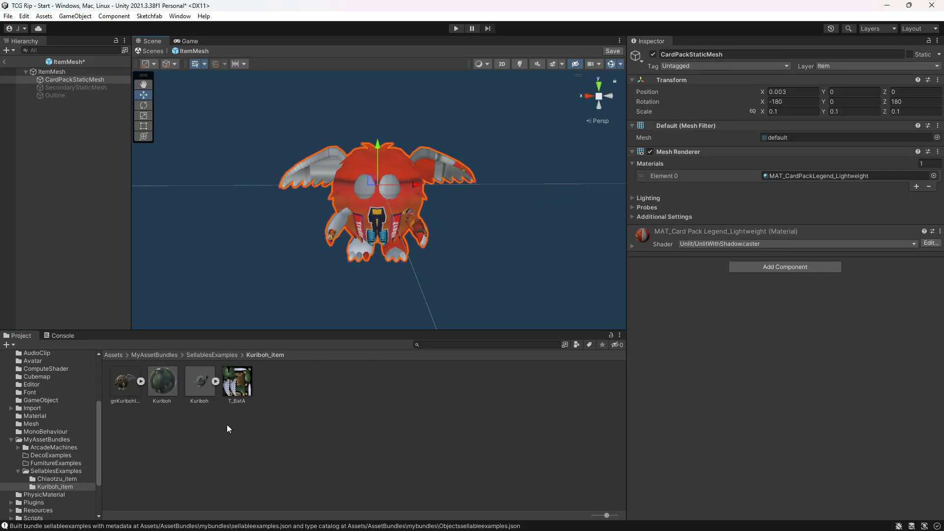
Assign the T_BatA texture from the Kuriboh_item folder to the MAT_CardPackLegend_Lightweight material.
{"action": "left_click", "coordinate": [633, 244]}
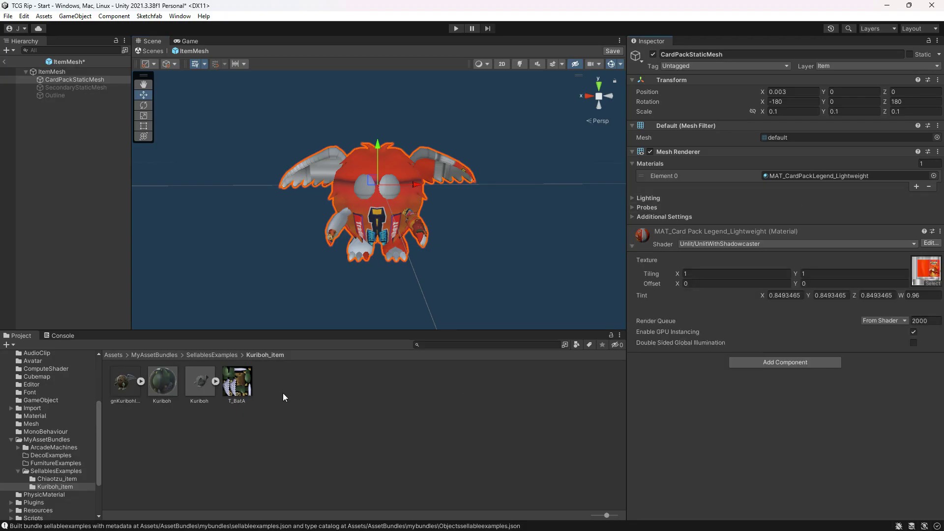
{"action": "left_click_drag", "start_coordinate": [237, 383], "coordinate": [926, 270]}
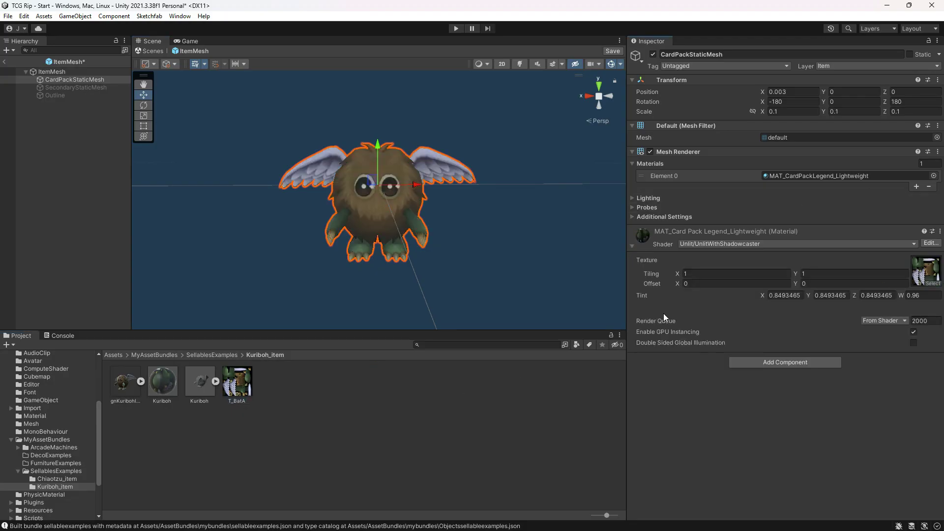
{"action": "left_click", "coordinate": [495, 411]}
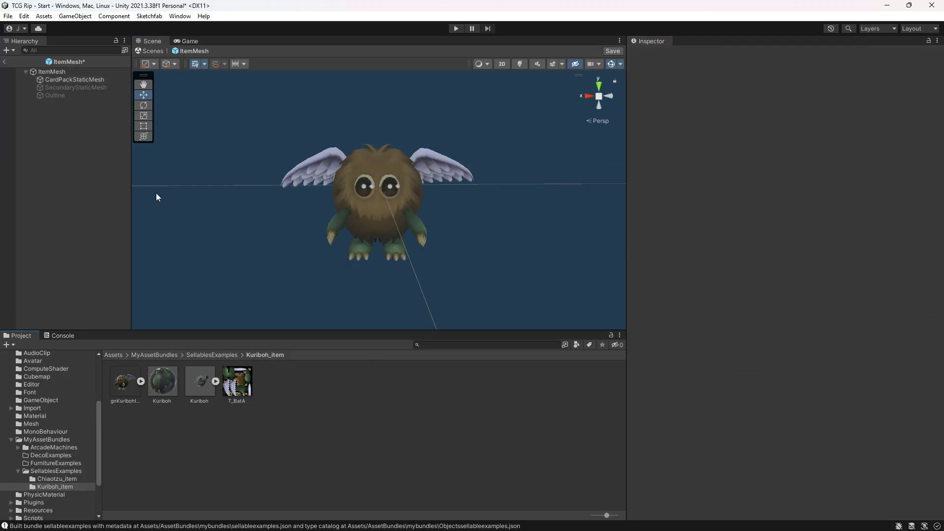
Set the Y centre of the ItemMesh root's Box Collider to -0.01.
{"action": "left_click", "coordinate": [73, 73]}
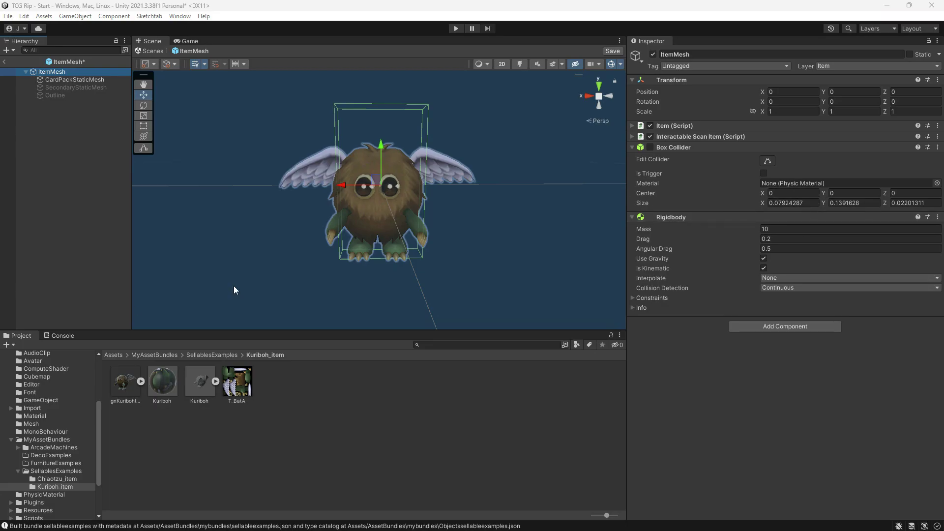
{"action": "left_click", "coordinate": [842, 194]}
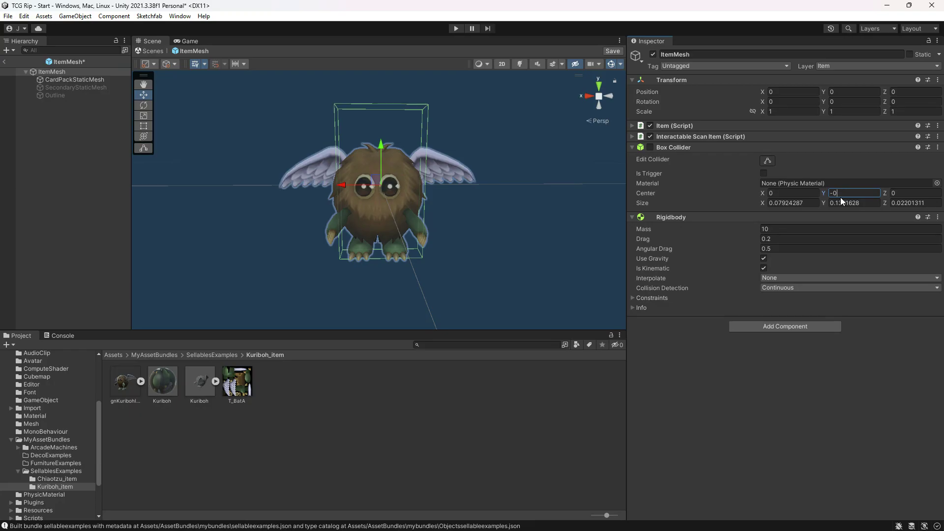
{"action": "type", "text": "-0.01"}
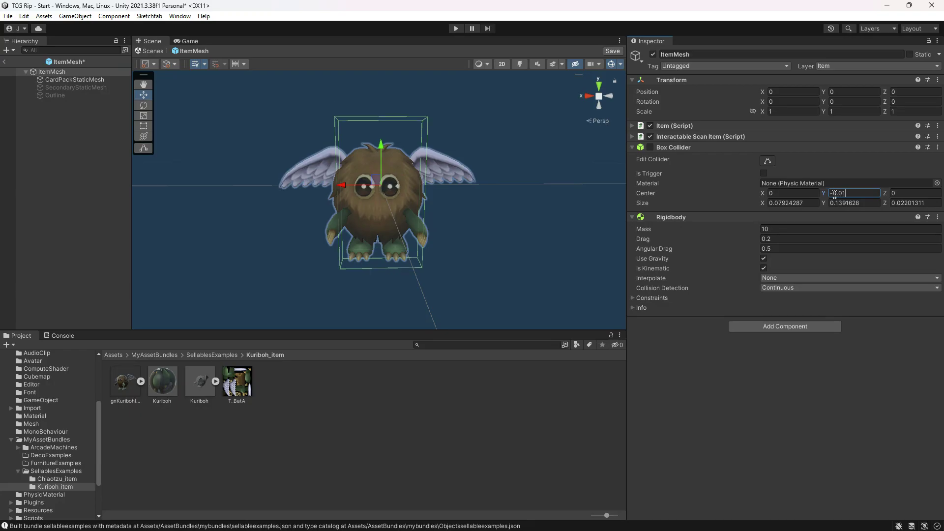
Set the ItemMesh Box Collider's Z centre to 0.014 and its size to X 0.18, Y 0.1 and Z 0.08.
{"action": "left_click", "coordinate": [903, 193]}
{"action": "type", "text": "0.01"}
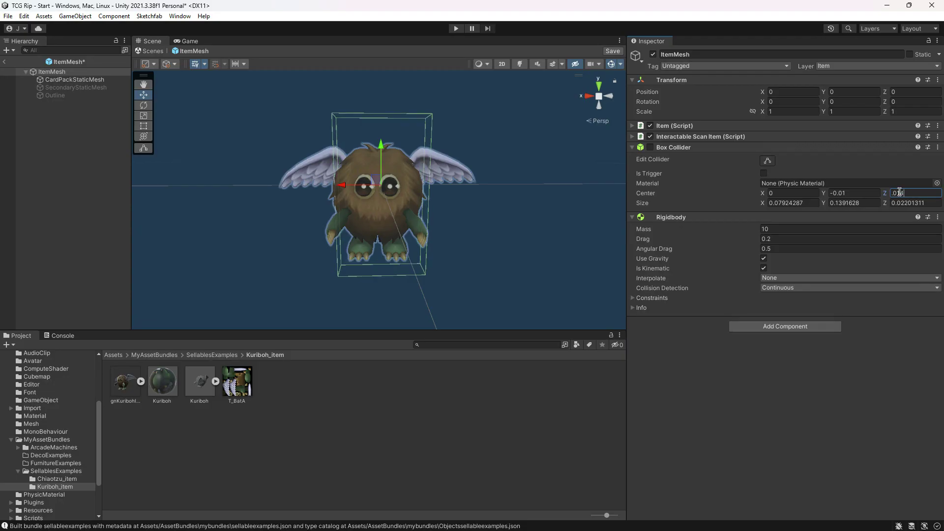
{"action": "left_click", "coordinate": [782, 204]}
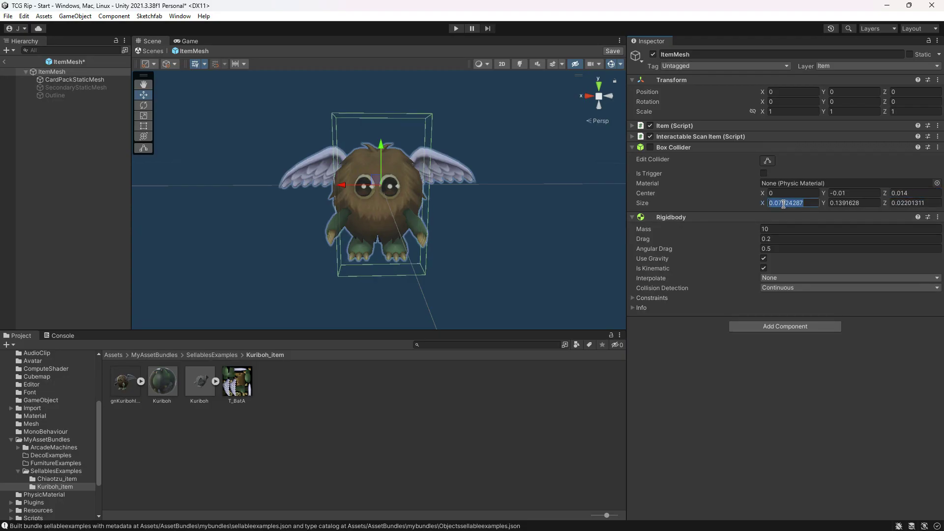
{"action": "type", "text": ".18"}
{"action": "left_click", "coordinate": [840, 205]}
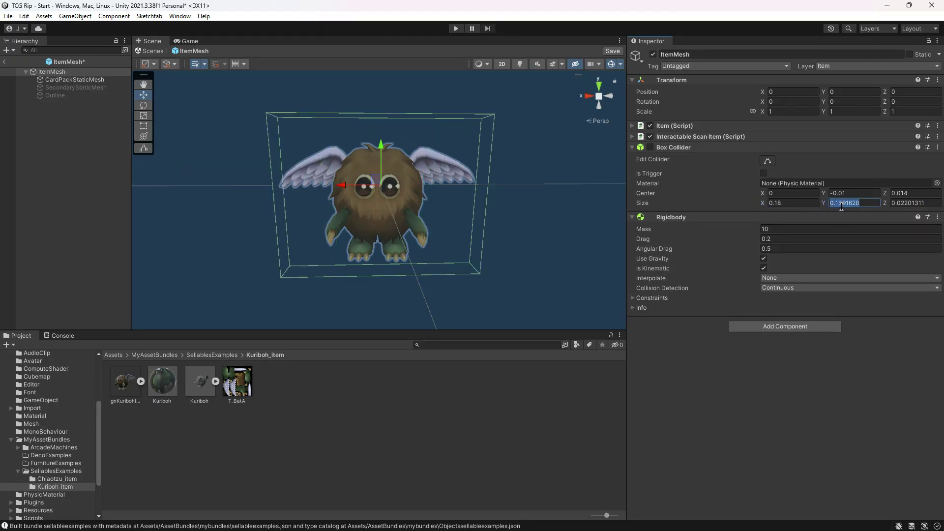
{"action": "type", "text": ".1"}
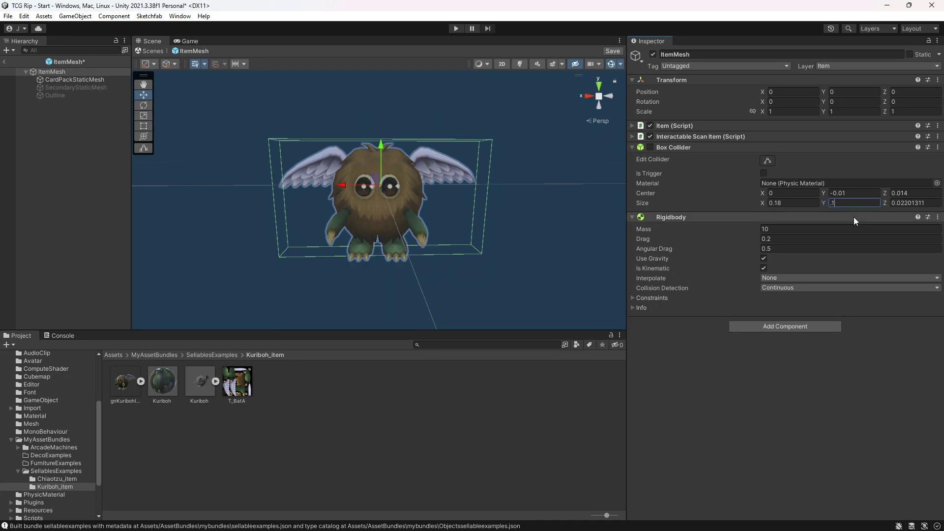
{"action": "left_click", "coordinate": [891, 202]}
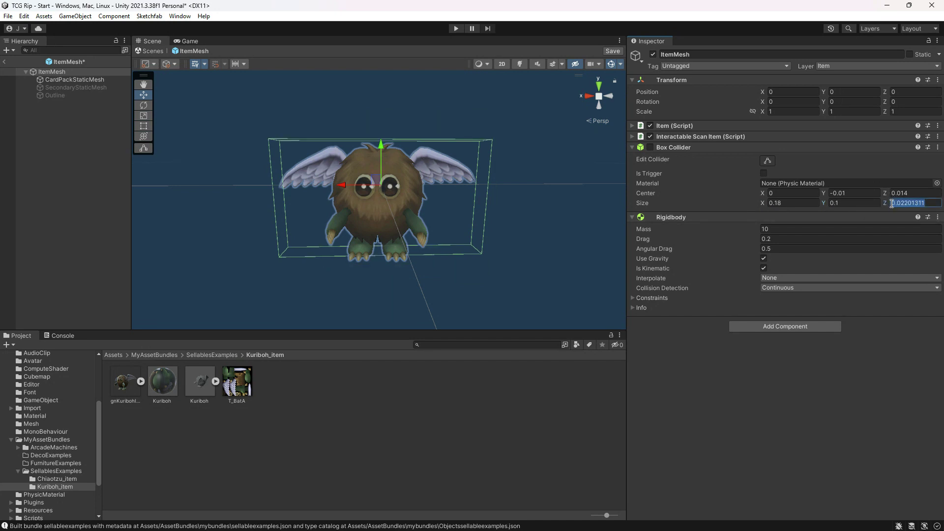
{"action": "type", "text": ".0"}
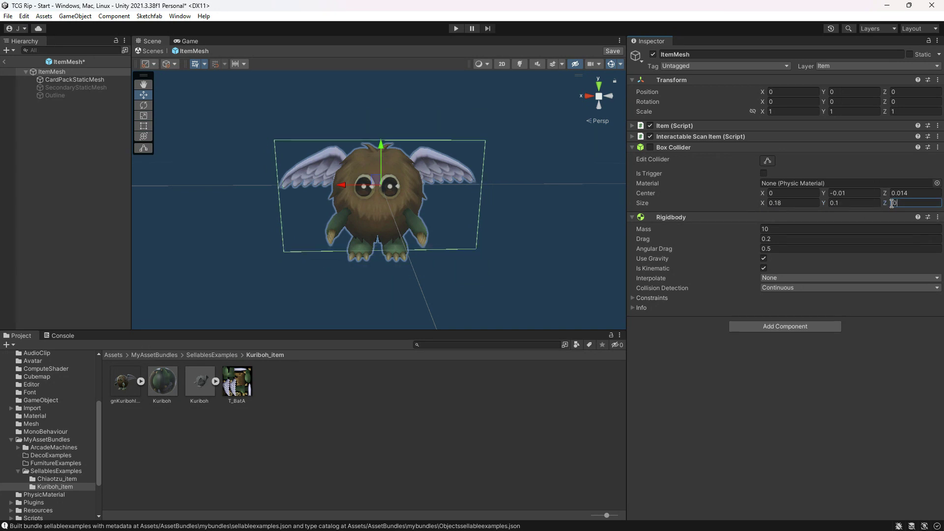
{"action": "type", "text": "8"}
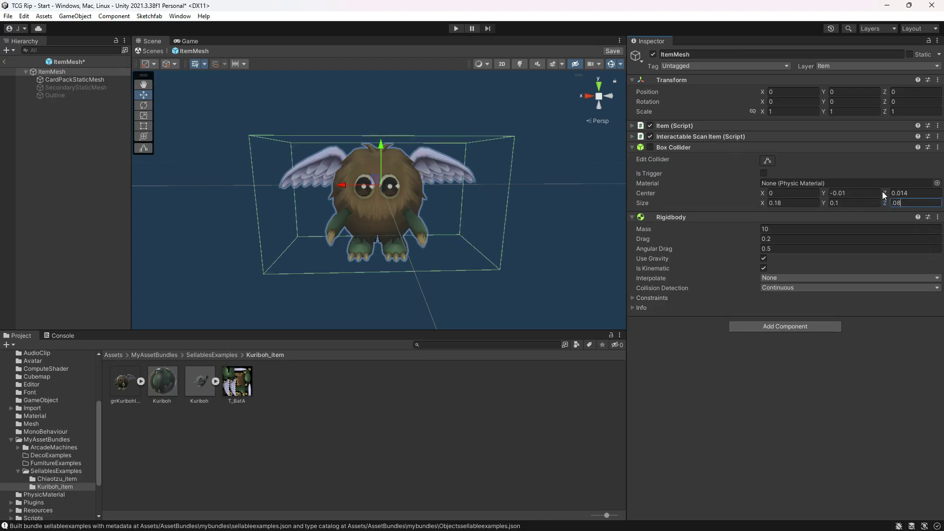
{"action": "left_click", "coordinate": [738, 398]}
{"action": "left_click", "coordinate": [401, 434]}
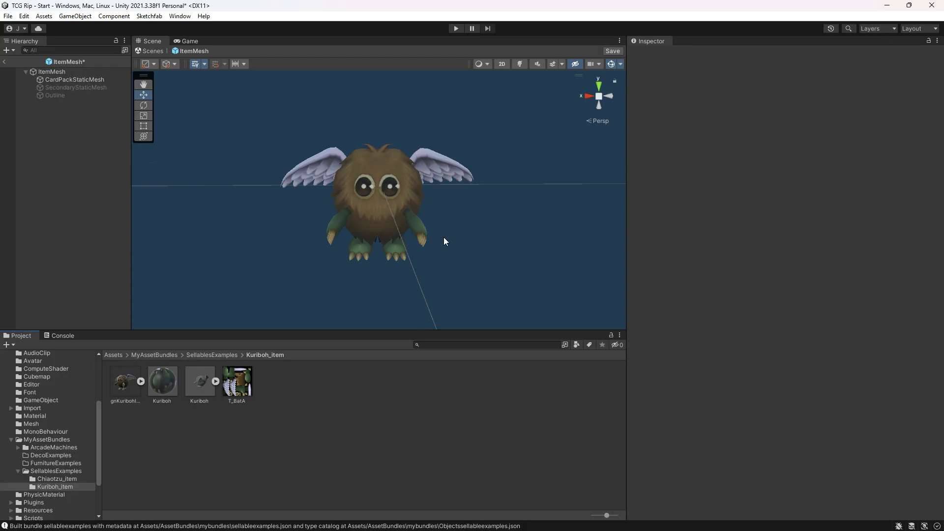
Set the texture type of the gnKuribohIco image in the Kuriboh_item folder to Sprite (2D and UI).
{"action": "left_click", "coordinate": [368, 206]}
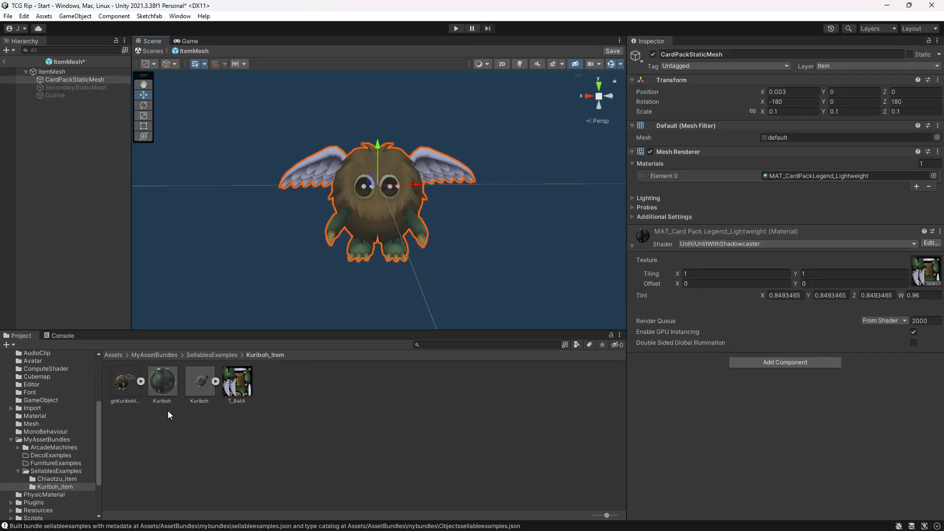
{"action": "left_click", "coordinate": [129, 385]}
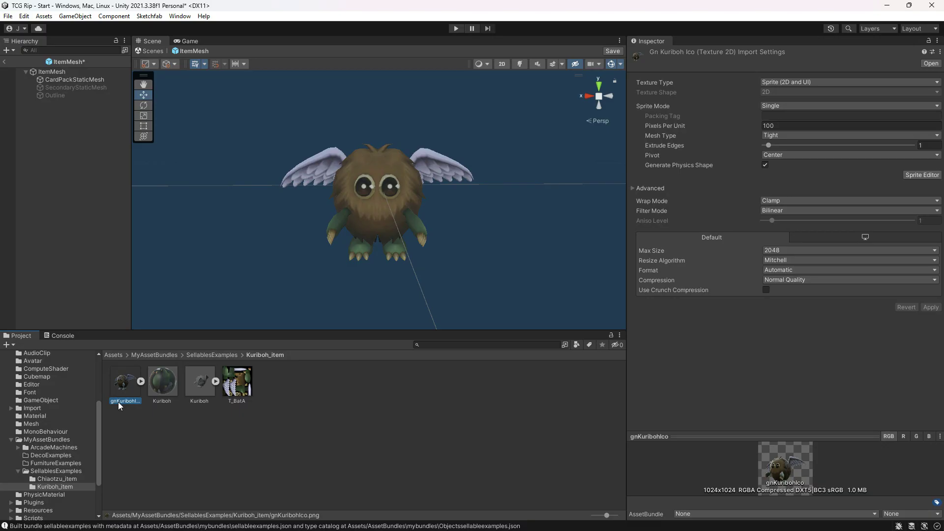
{"action": "left_click", "coordinate": [129, 401]}
{"action": "key", "text": "Return"}
{"action": "left_click", "coordinate": [781, 79]}
{"action": "left_click", "coordinate": [806, 126]}
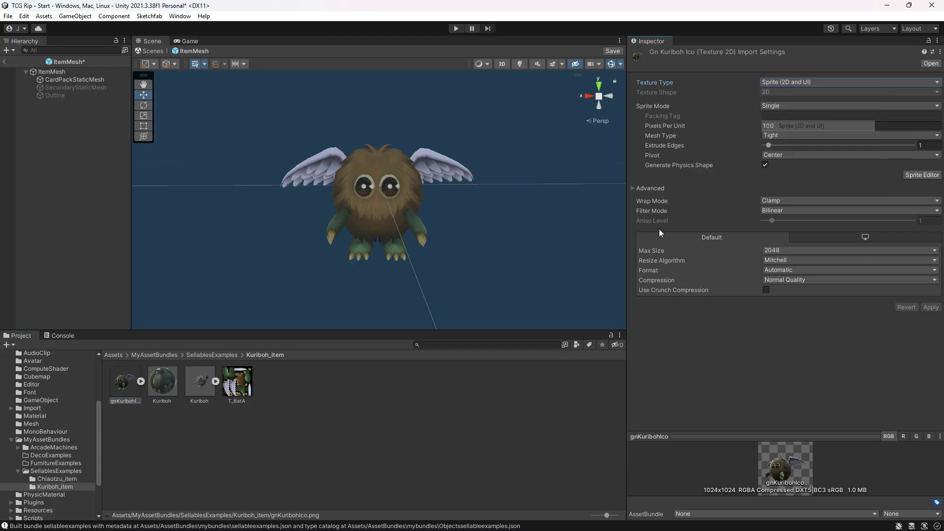
{"action": "left_click", "coordinate": [369, 492]}
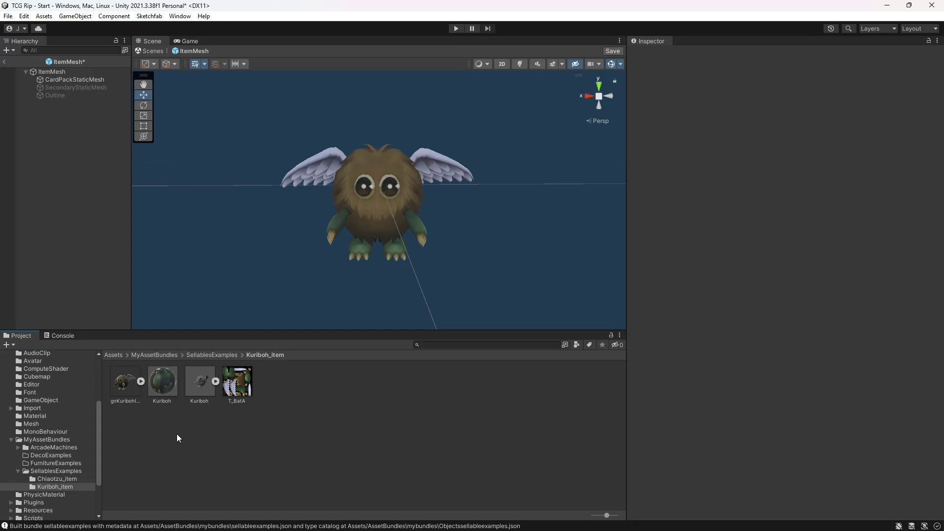
Inspect the Kuriboh material's albedo map, the T_BatA texture and the Kuriboh model's import settings.
{"action": "left_click", "coordinate": [163, 383]}
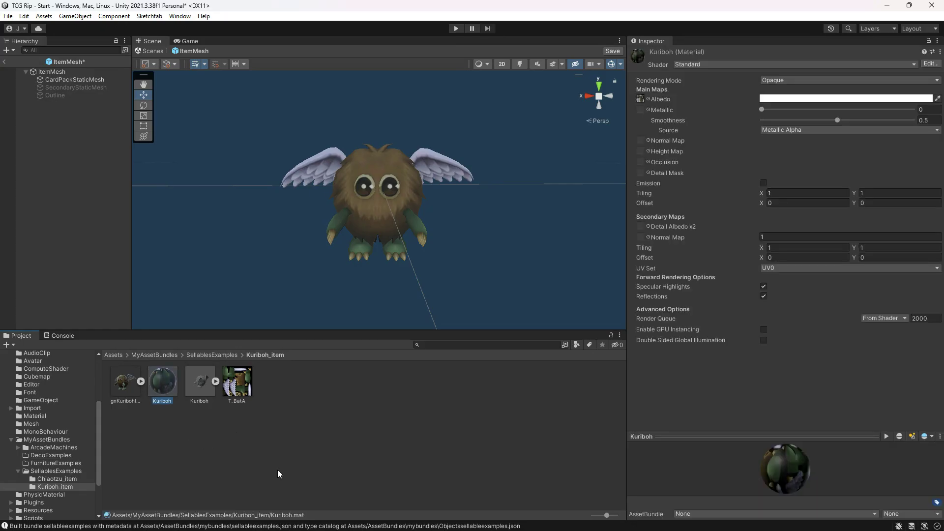
{"action": "left_click", "coordinate": [249, 393]}
{"action": "left_click", "coordinate": [437, 394]}
{"action": "left_click", "coordinate": [163, 400]}
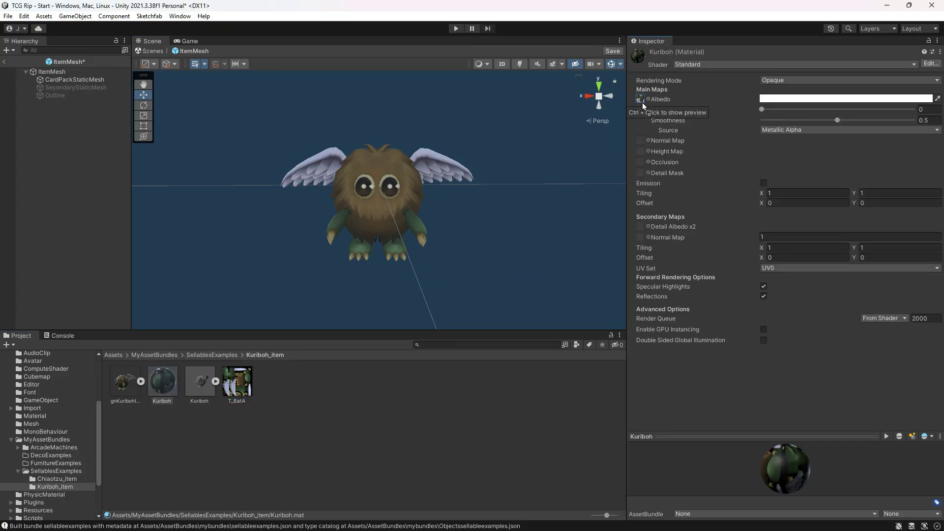
{"action": "left_click", "coordinate": [279, 409]}
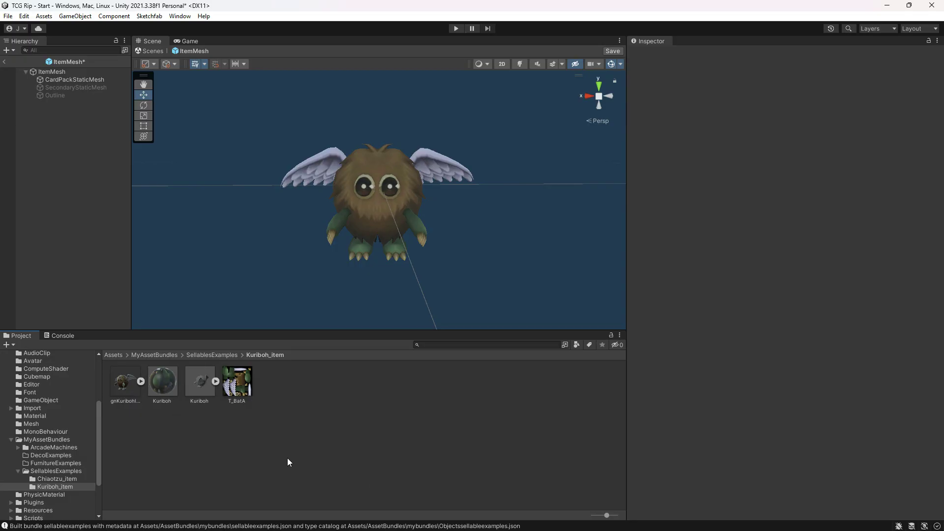
{"action": "left_click", "coordinate": [197, 385]}
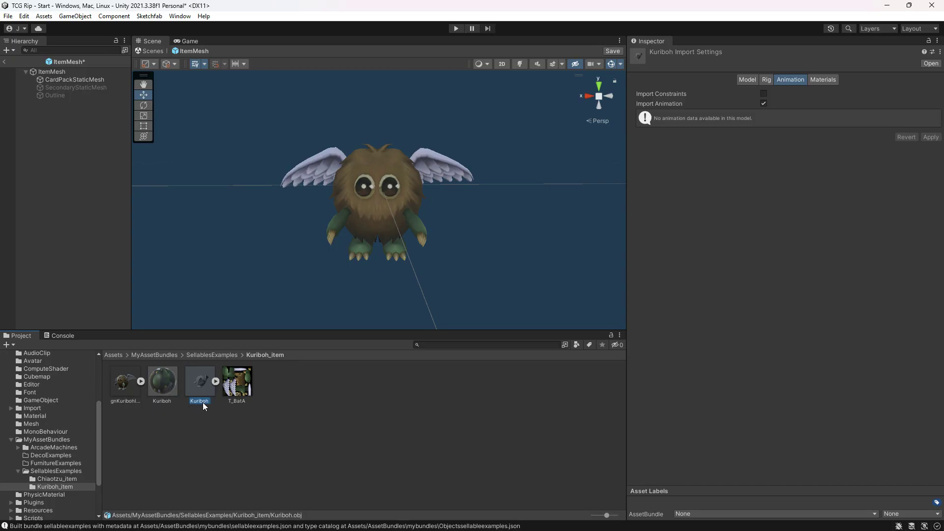
{"action": "left_click", "coordinate": [367, 459]}
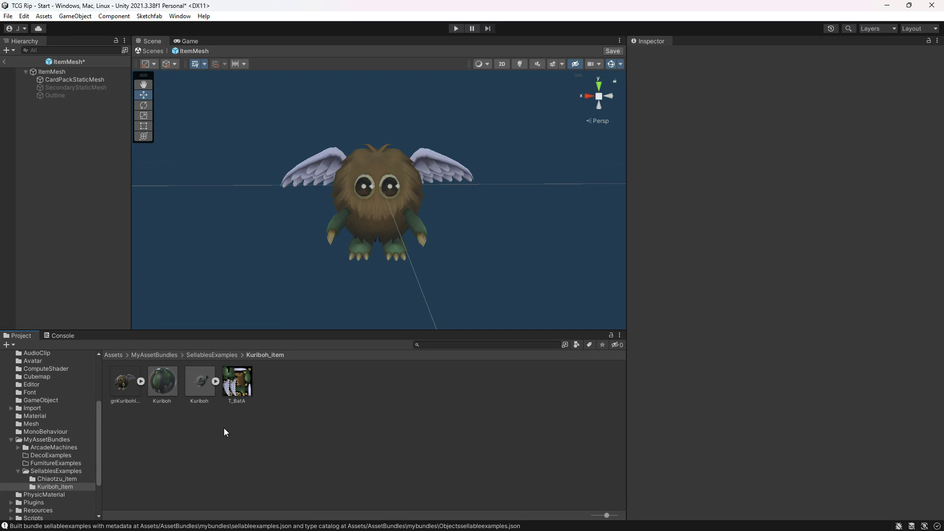
Look at the mybundles output folder and the CreateAssetBundles script in the Editor folder.
{"action": "scroll", "coordinate": [51, 405], "scroll_direction": "up", "scroll_amount": 3}
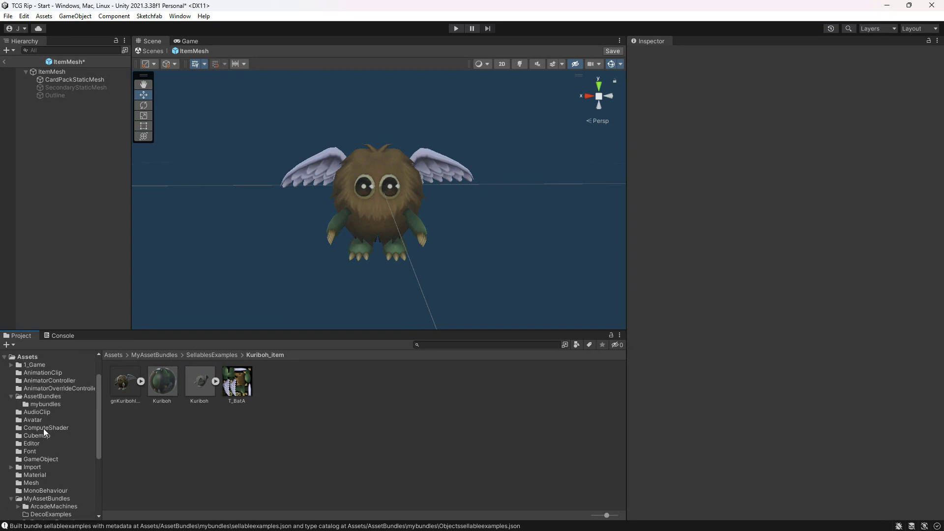
{"action": "left_click", "coordinate": [45, 404]}
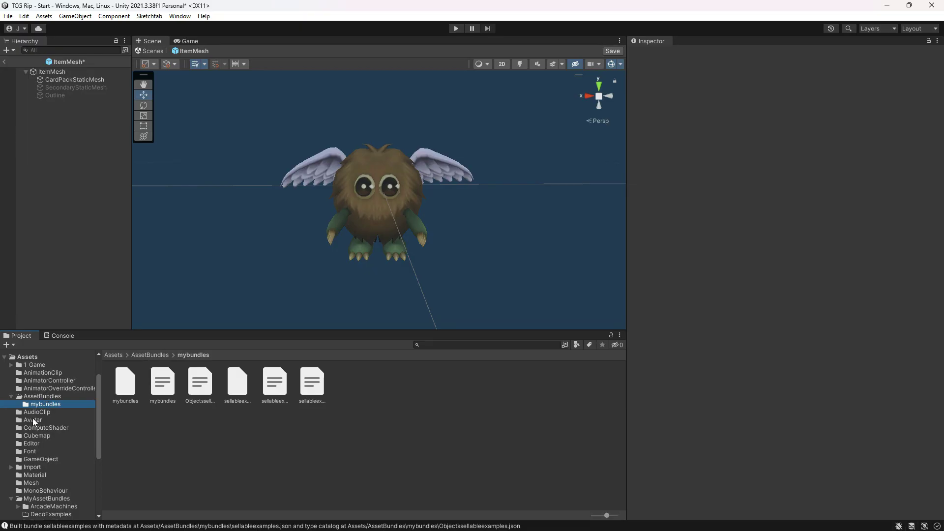
{"action": "left_click", "coordinate": [32, 443]}
{"action": "left_click", "coordinate": [129, 386]}
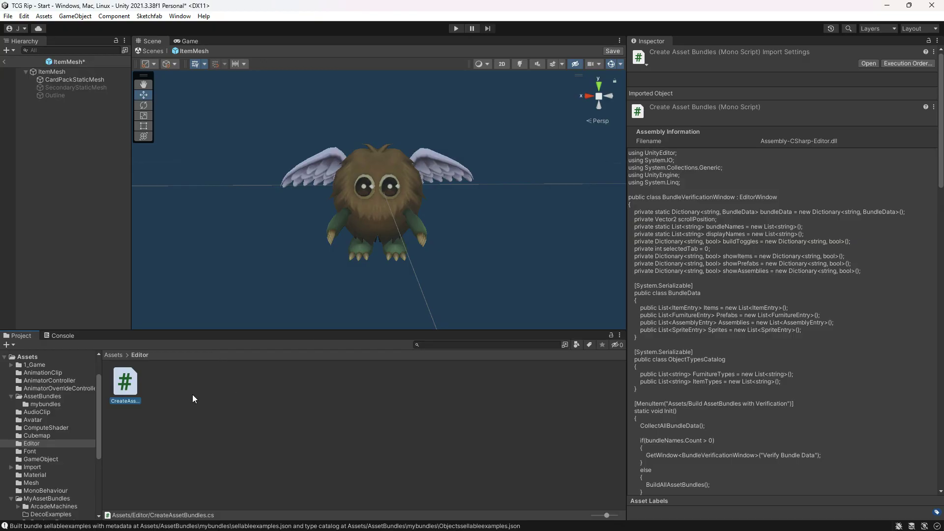
Examine the SellablesExamples folder inside MyAssetBundles and its AssetBundle assignment.
{"action": "scroll", "coordinate": [62, 458], "scroll_direction": "down", "scroll_amount": 2}
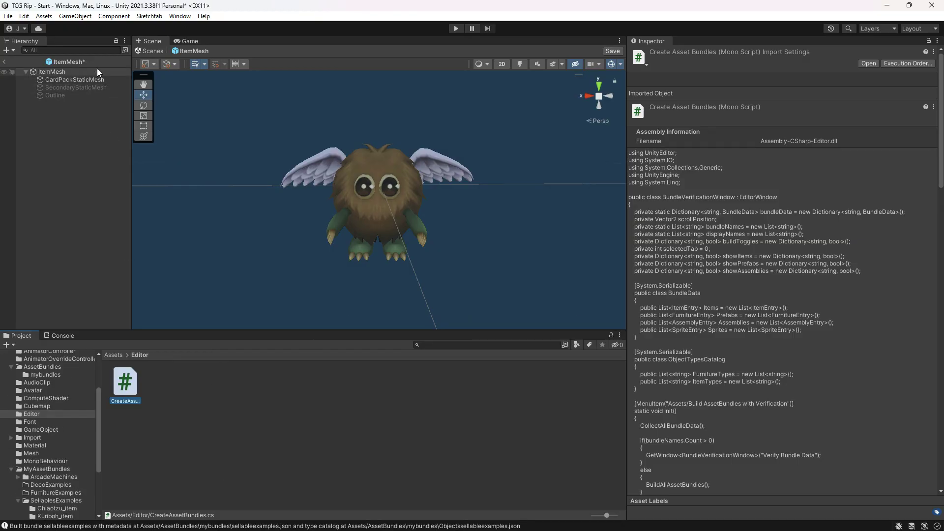
{"action": "scroll", "coordinate": [52, 472], "scroll_direction": "down", "scroll_amount": 4}
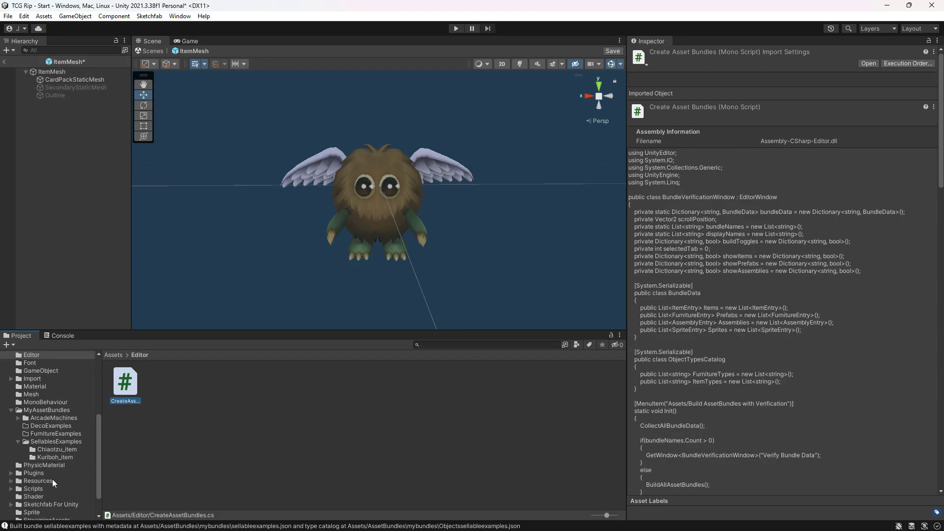
{"action": "left_click", "coordinate": [40, 411]}
{"action": "left_click", "coordinate": [46, 442]}
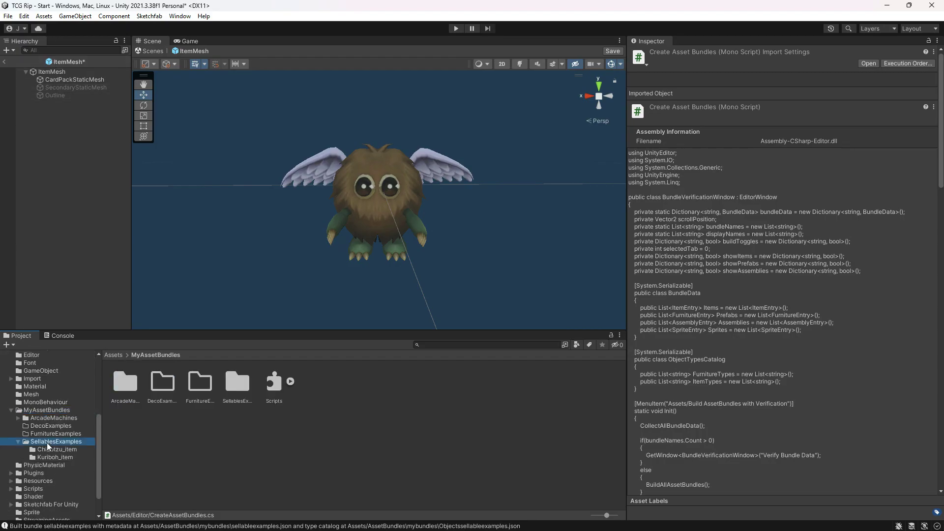
{"action": "left_click", "coordinate": [29, 409]}
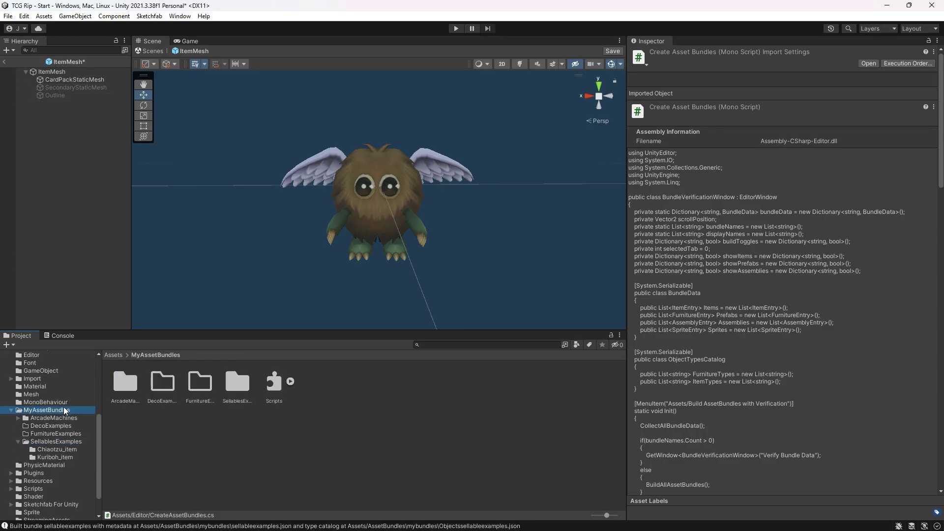
{"action": "left_click", "coordinate": [238, 381]}
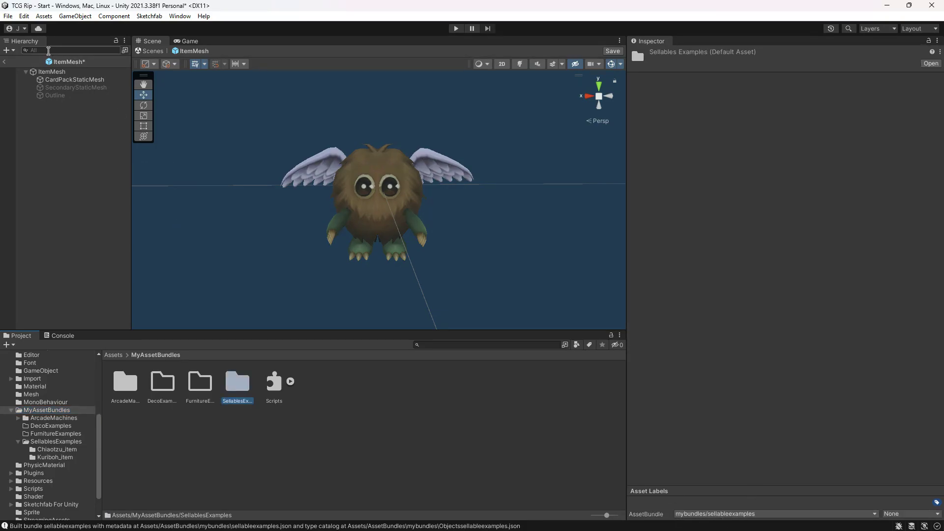
Run Build AssetBundles with Verification and move the verification window clear of its initial spot.
{"action": "left_click", "coordinate": [40, 16]}
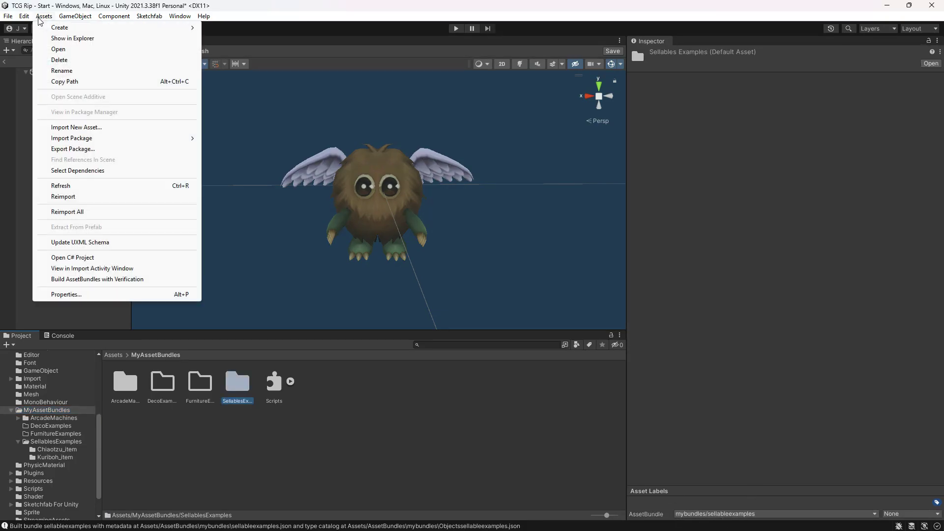
{"action": "left_click", "coordinate": [86, 280]}
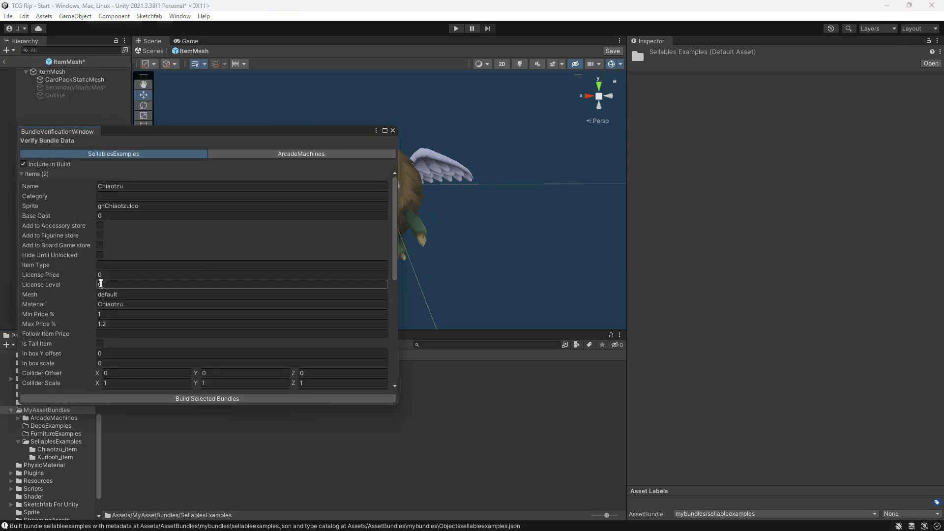
{"action": "left_click", "coordinate": [157, 134]}
{"action": "left_click_drag", "start_coordinate": [159, 136], "coordinate": [180, 163]}
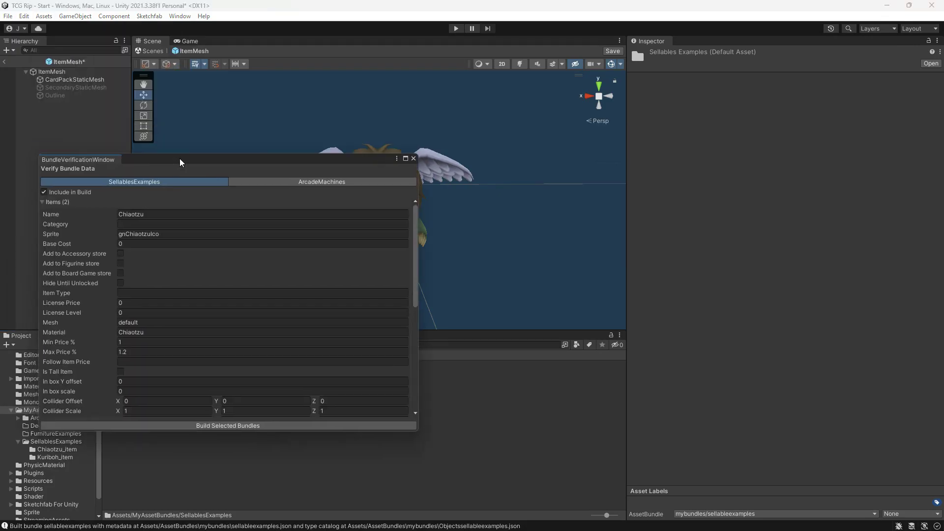
Exclude the ArcadeMachines bundle from the build and return to the SellablesExamples bundle data.
{"action": "left_click", "coordinate": [330, 184]}
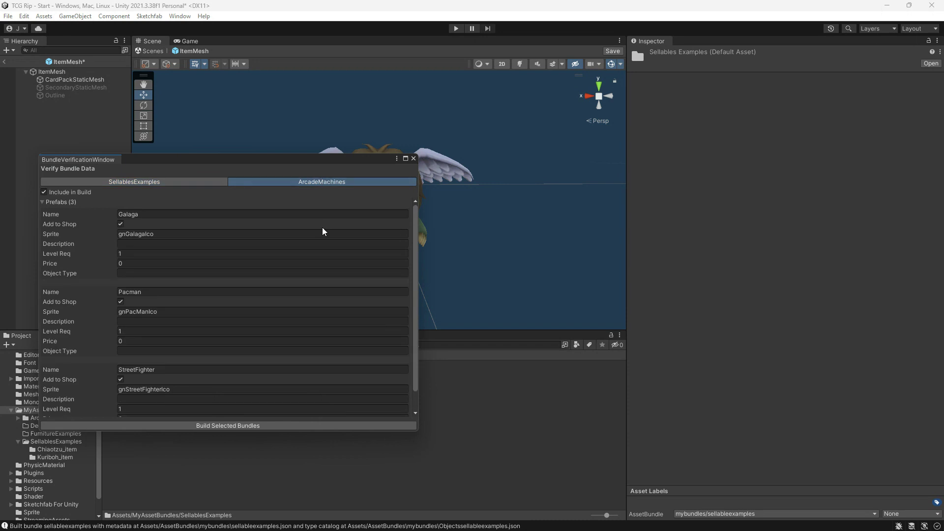
{"action": "left_click", "coordinate": [43, 192]}
{"action": "left_click", "coordinate": [114, 184]}
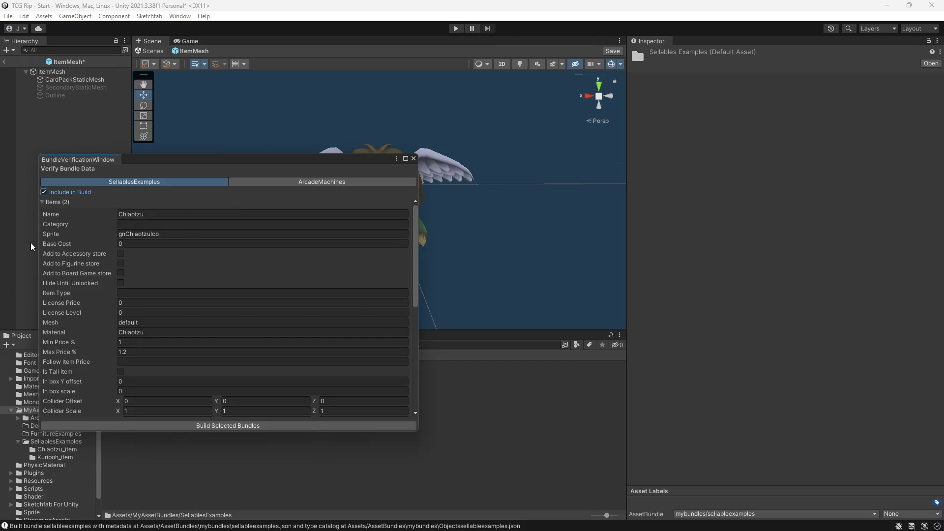
Check the Chiaotzu item's Name, Sprite and Material entries in the SellablesExamples bundle data.
{"action": "left_click_drag", "start_coordinate": [148, 216], "coordinate": [118, 215]}
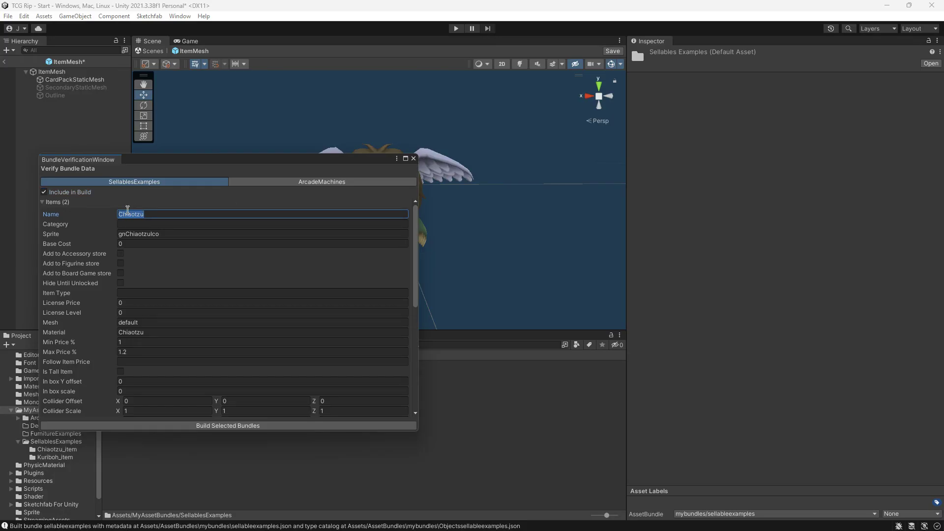
{"action": "left_click_drag", "start_coordinate": [173, 236], "coordinate": [118, 235]}
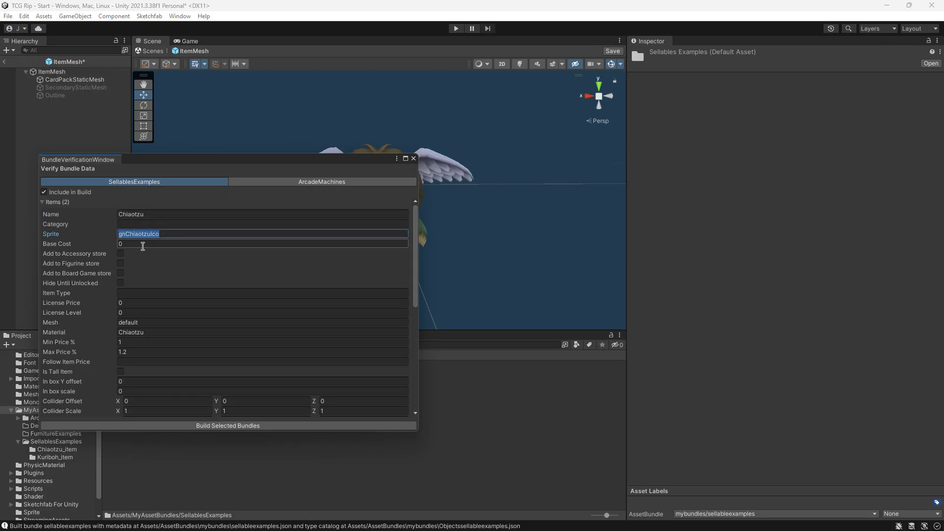
{"action": "scroll", "coordinate": [150, 339], "scroll_direction": "down", "scroll_amount": 1}
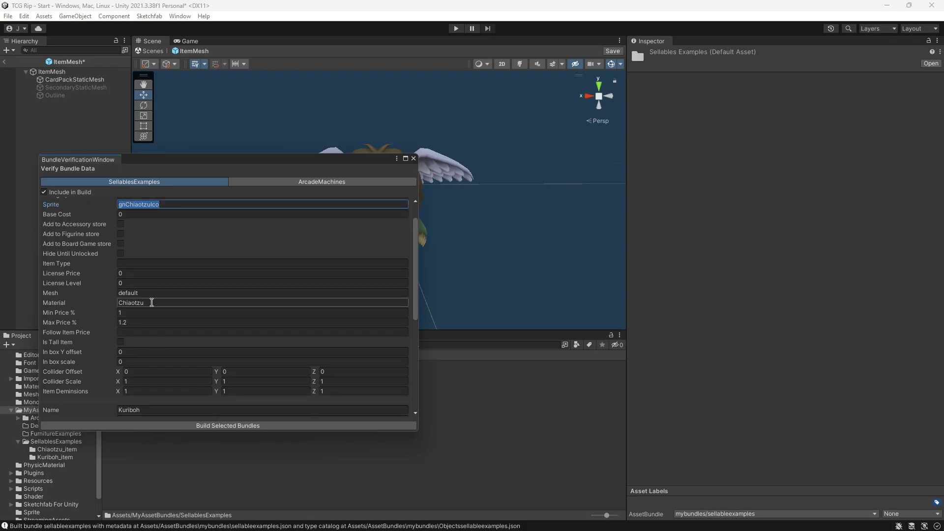
{"action": "left_click_drag", "start_coordinate": [152, 303], "coordinate": [106, 304]}
Move the verification window off the project files, check the Chiaotzu_item folder's assets, and set the Chiaotzu item's Mesh to Chiaotzu.
{"action": "left_click_drag", "start_coordinate": [170, 163], "coordinate": [475, 141]}
{"action": "left_click", "coordinate": [456, 274]}
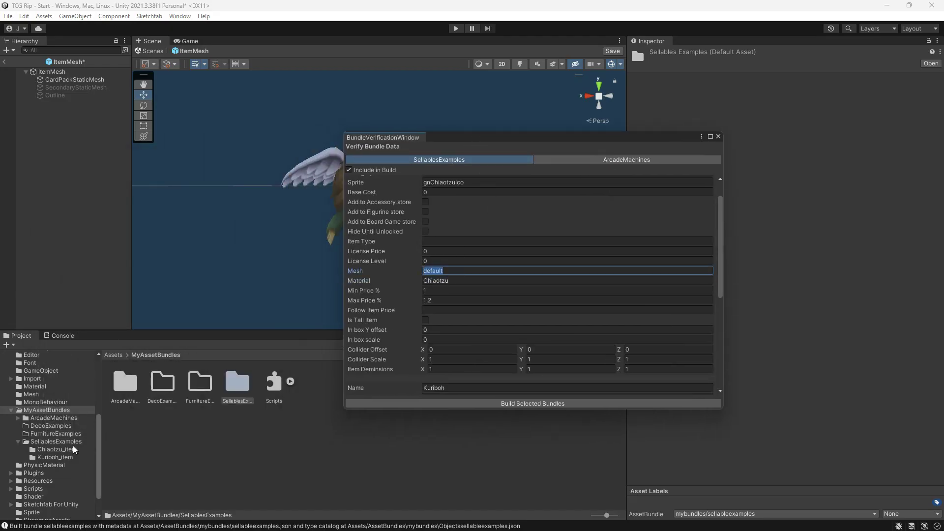
{"action": "left_click", "coordinate": [49, 450]}
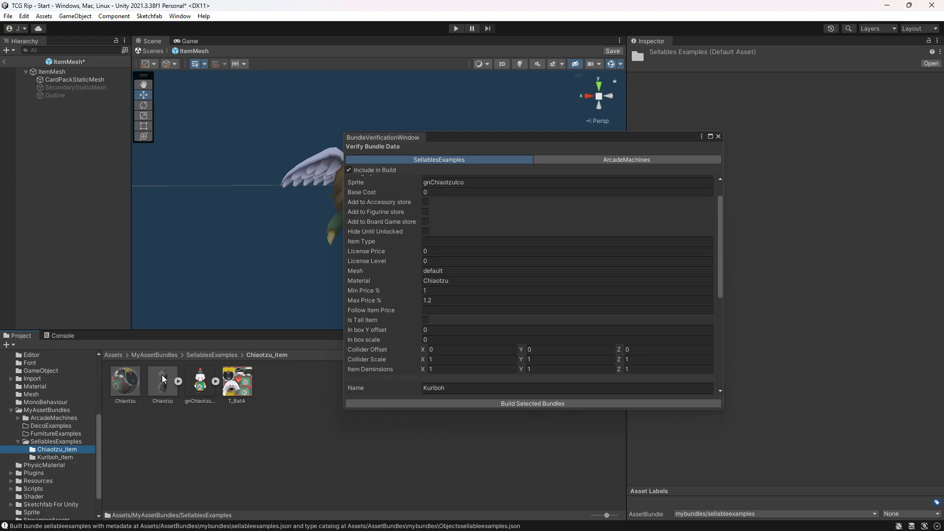
{"action": "left_click", "coordinate": [160, 421]}
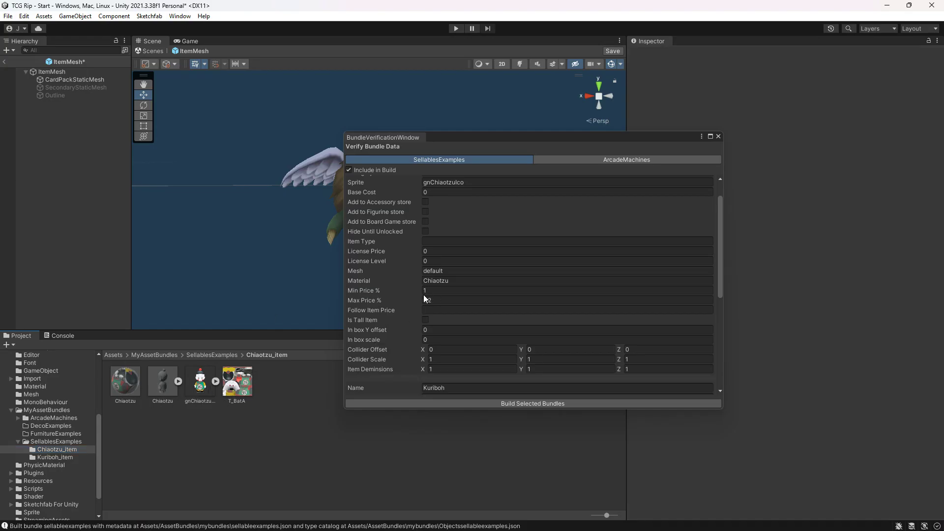
{"action": "left_click", "coordinate": [445, 271]}
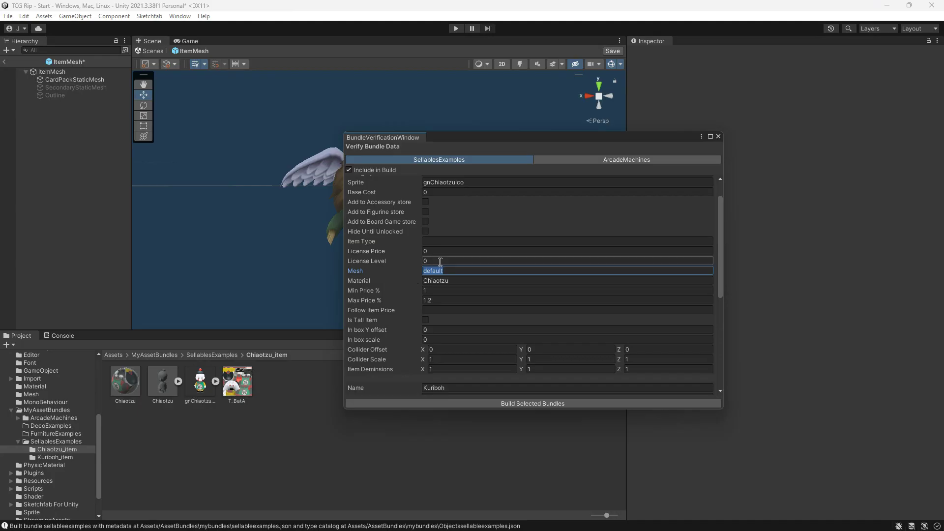
{"action": "type", "text": "Chiaotzu"}
Switch to dnSpy, search for EItemCategory and open the enum to find values for the Chiaotzu item's empty Category.
{"action": "scroll", "coordinate": [373, 317], "scroll_direction": "up", "scroll_amount": 3}
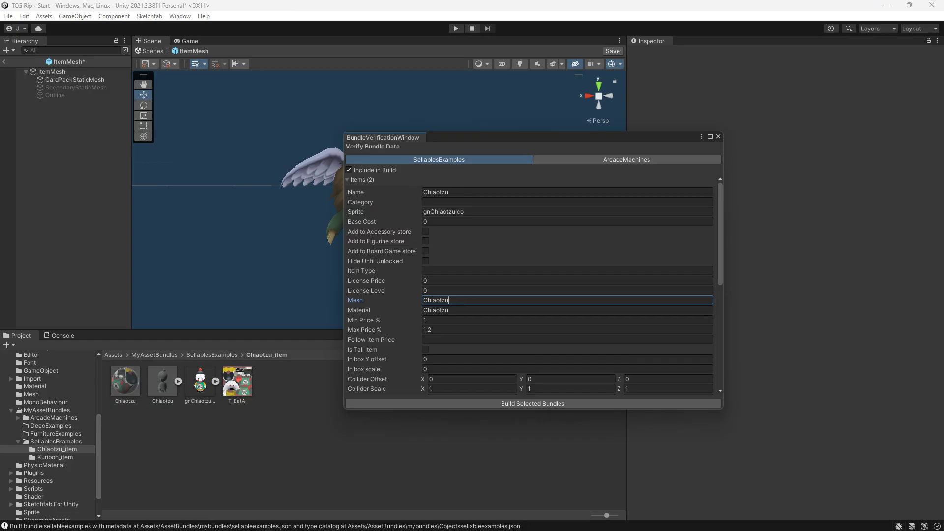
{"action": "left_click", "coordinate": [447, 204]}
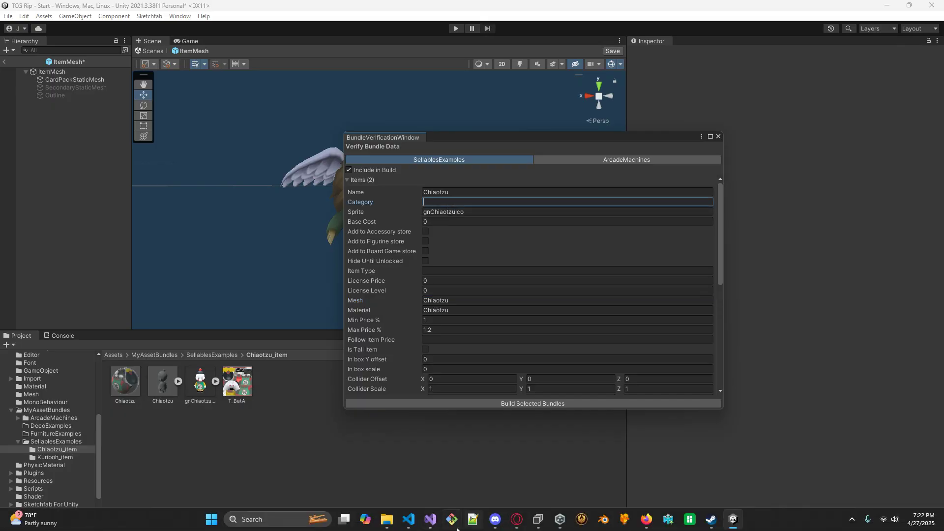
{"action": "left_click", "coordinate": [537, 520]}
{"action": "left_click", "coordinate": [385, 393]}
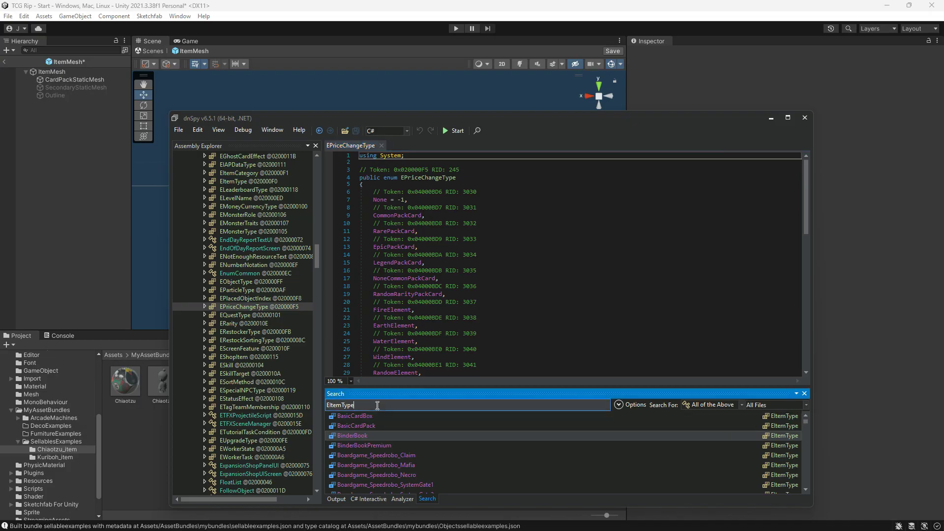
{"action": "type", "text": "E"}
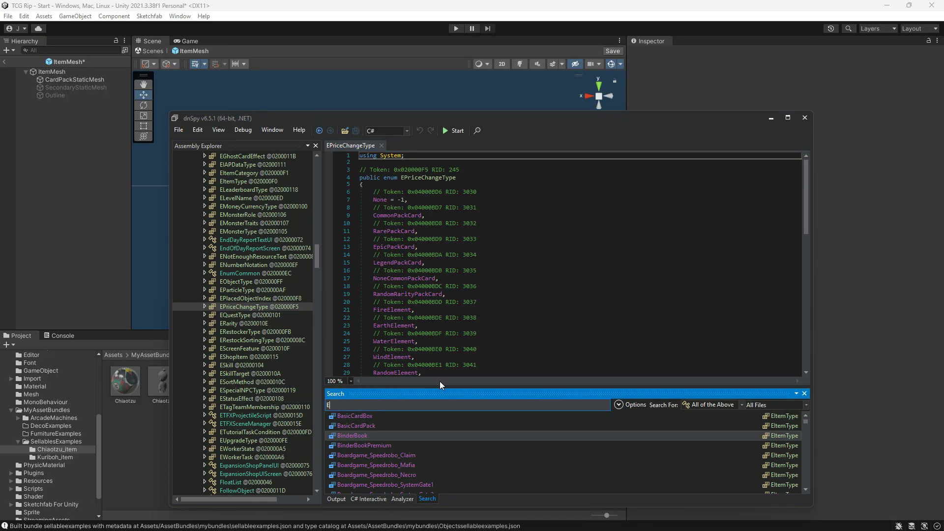
{"action": "type", "text": "ItemCategory"}
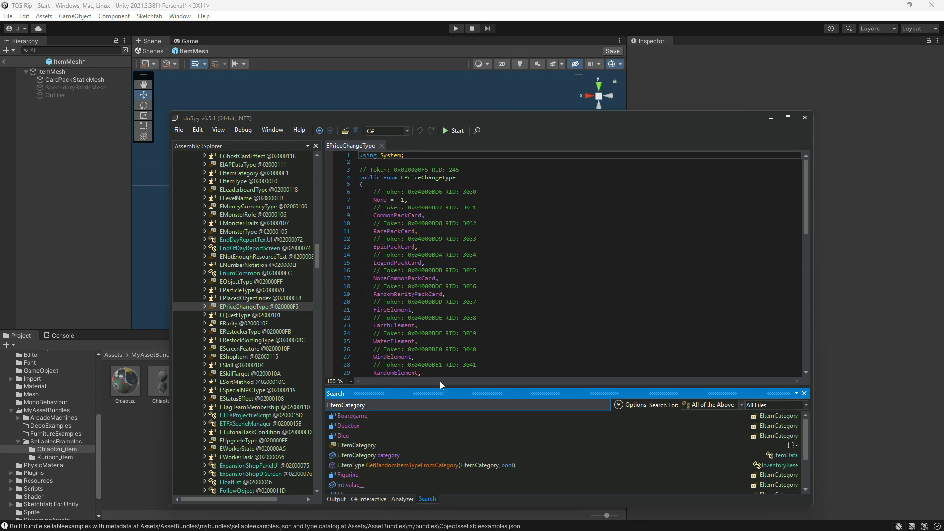
{"action": "double_click", "coordinate": [355, 416]}
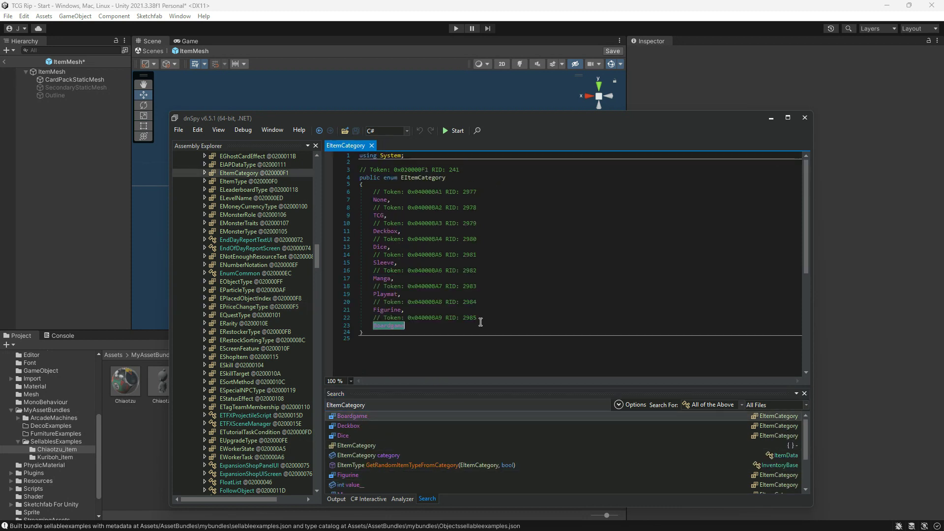
{"action": "left_click", "coordinate": [474, 365]}
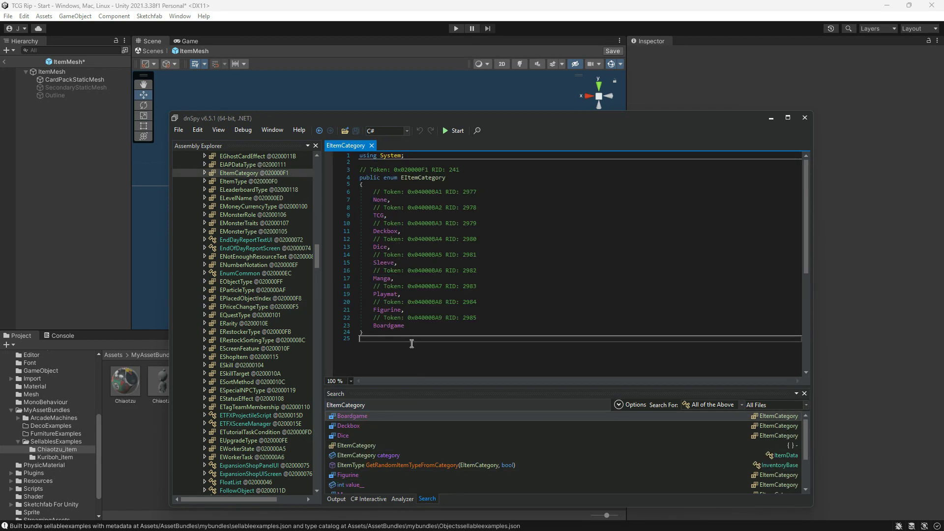
Copy Figurine from the EItemCategory enum and enter it as the Chiaotzu item's Category in the Unity verification window.
{"action": "double_click", "coordinate": [387, 311]}
{"action": "key", "text": "ctrl+c"}
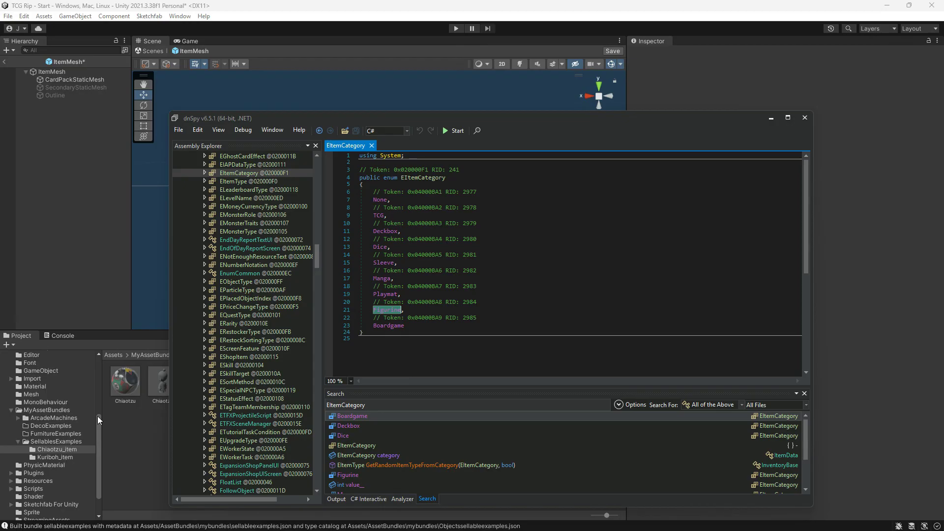
{"action": "left_click", "coordinate": [137, 423]}
{"action": "left_click", "coordinate": [440, 202]}
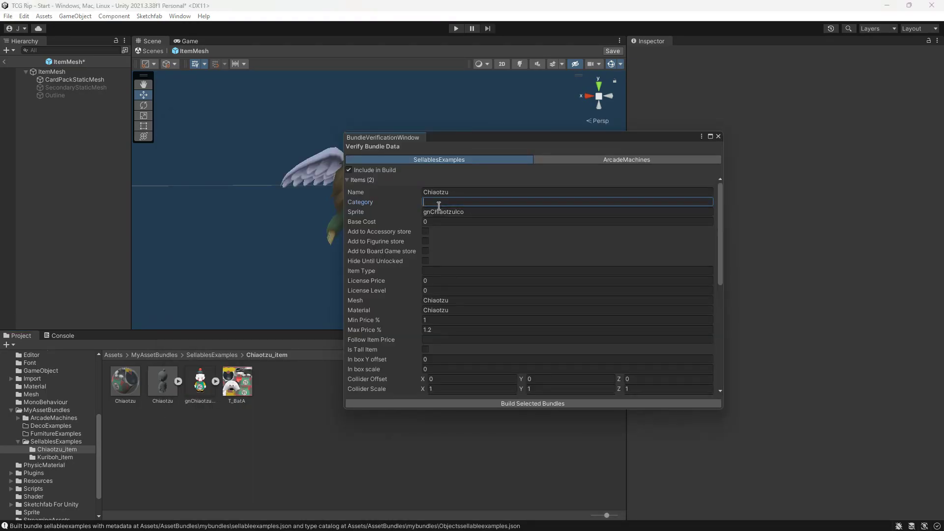
{"action": "key", "text": "ctrl+v"}
Switch back to dnSpy to review the EItemCategory values, and return to the Unity verification window.
{"action": "mouse_move", "coordinate": [534, 528]}
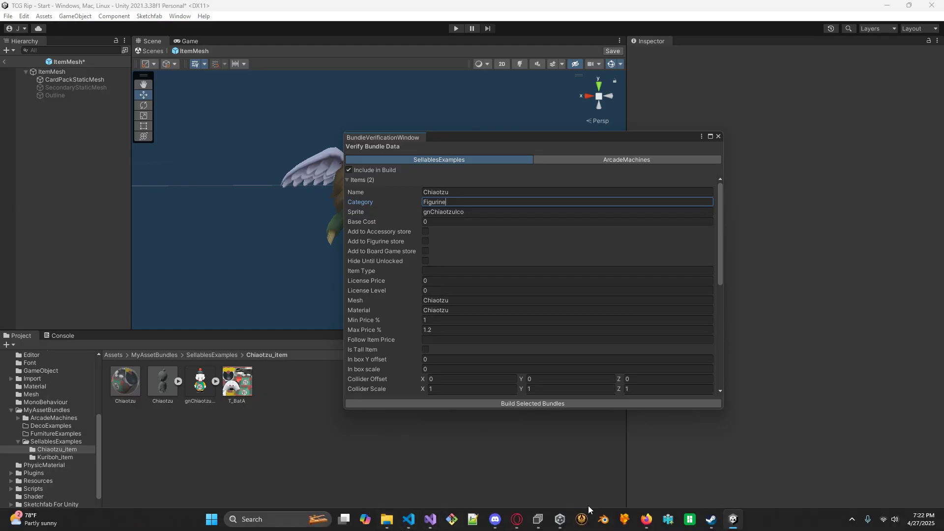
{"action": "left_click", "coordinate": [536, 526]}
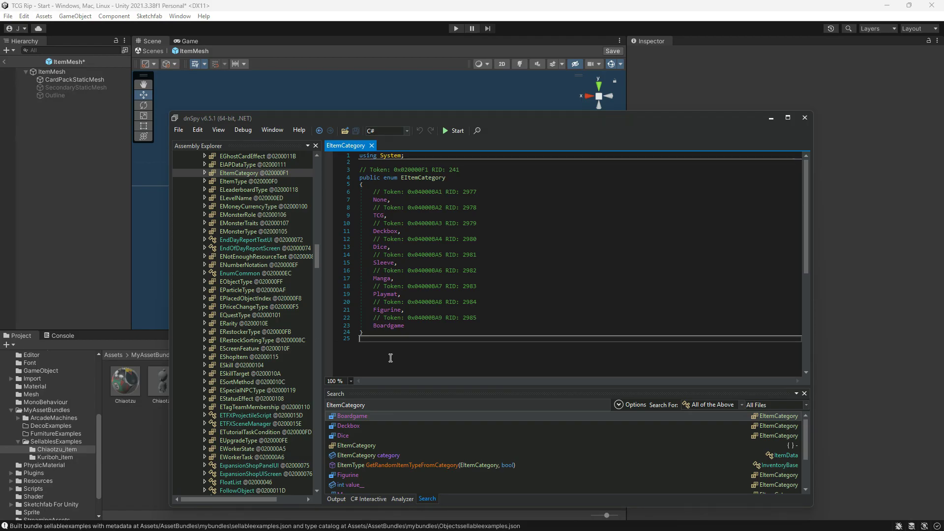
{"action": "left_click", "coordinate": [157, 472]}
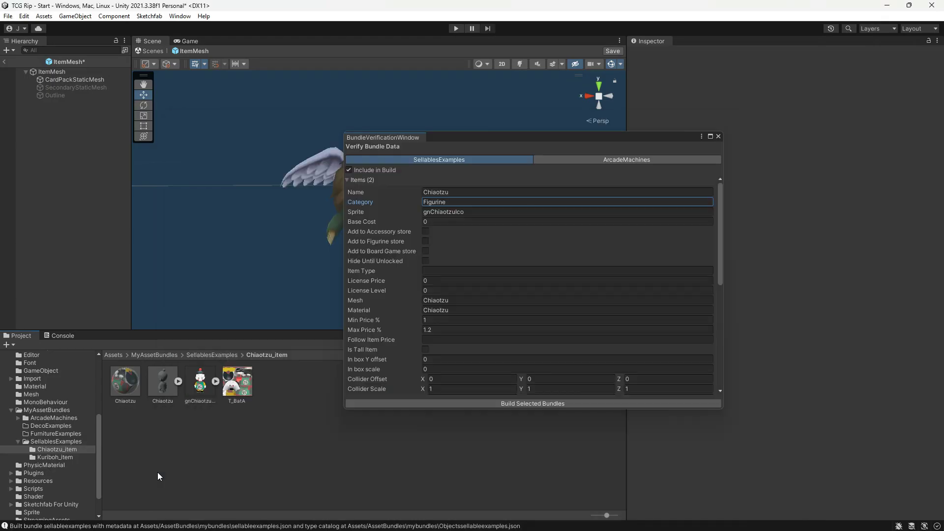
Set the Chiaotzu item's Base Cost to 10 and add it to the Figurine store.
{"action": "left_click", "coordinate": [486, 224]}
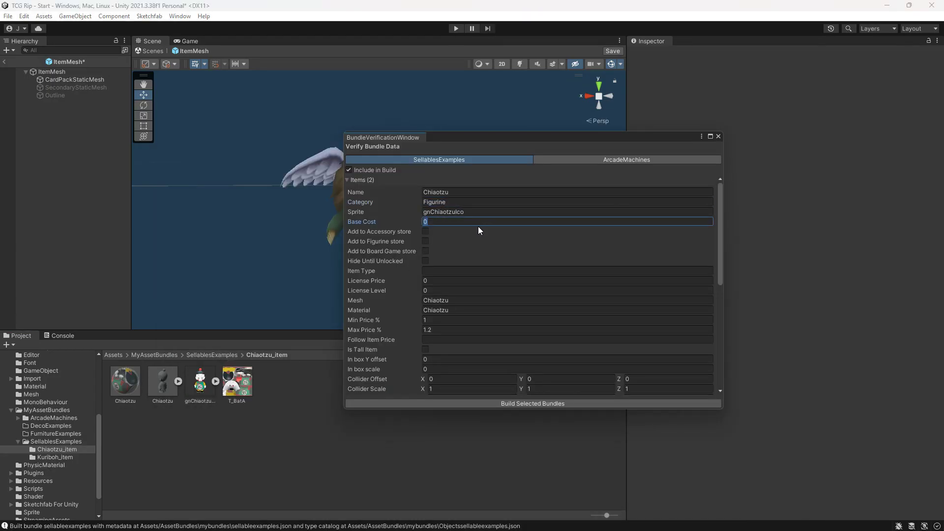
{"action": "type", "text": "10"}
{"action": "left_click", "coordinate": [374, 231]}
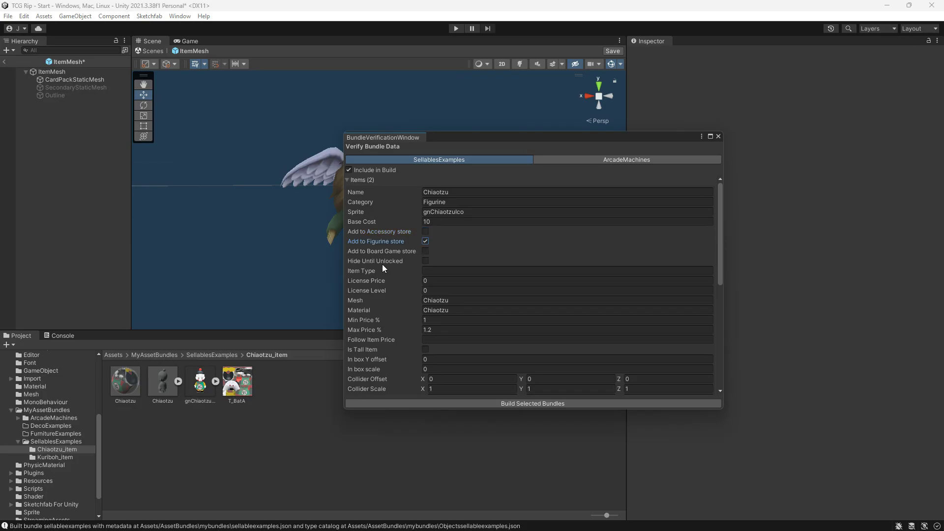
Enable Hide Until Unlocked for the Chiaotzu item and set its Item Type to gnChiaotzuIco.
{"action": "scroll", "coordinate": [393, 258], "scroll_direction": "down", "scroll_amount": 3}
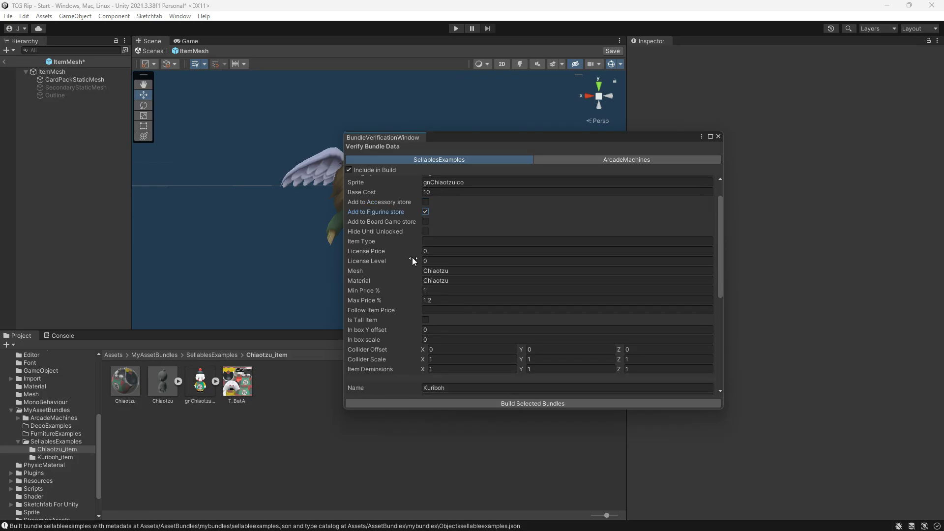
{"action": "left_click", "coordinate": [379, 232]}
{"action": "scroll", "coordinate": [385, 246], "scroll_direction": "down", "scroll_amount": 3}
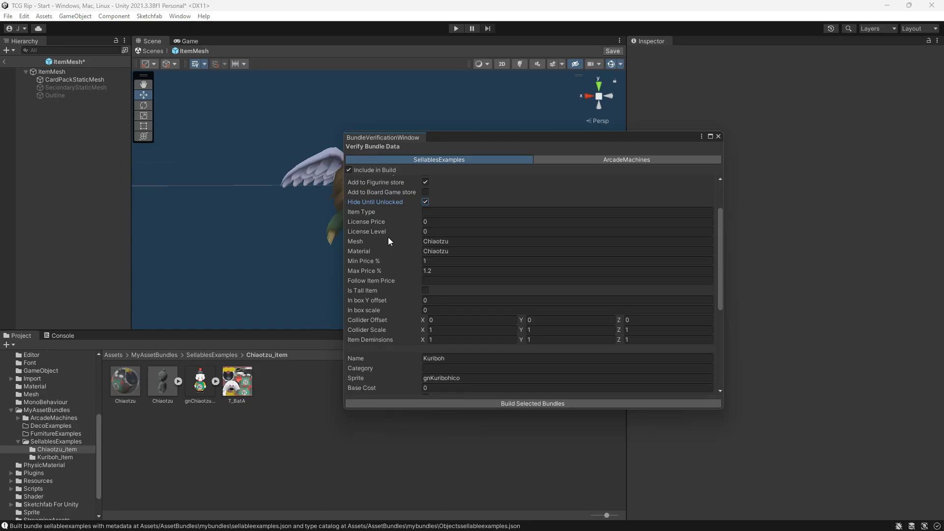
{"action": "scroll", "coordinate": [388, 237], "scroll_direction": "up", "scroll_amount": 3}
{"action": "left_click", "coordinate": [430, 240]}
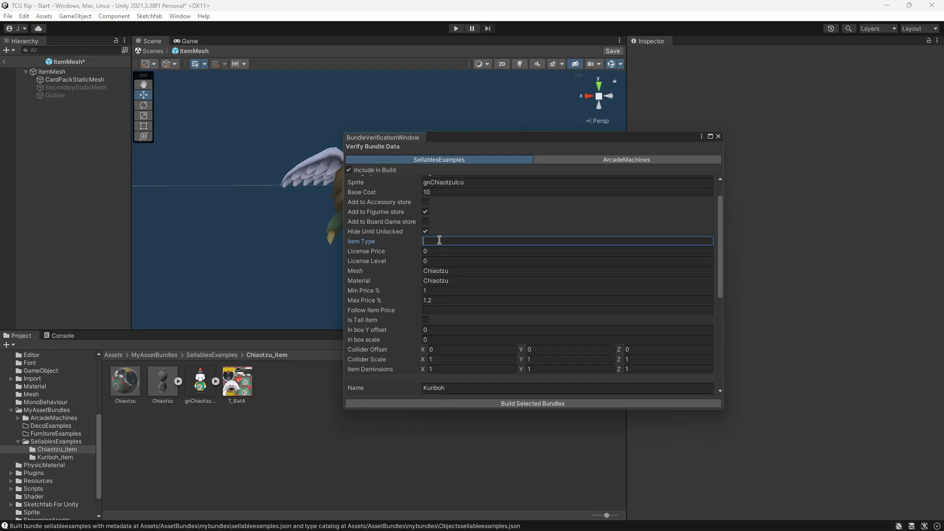
{"action": "type", "text": "gnChiaotzuIco"}
Set the Chiaotzu item's License Price to 1000 and License Level to 10.
{"action": "left_click", "coordinate": [456, 253]}
{"action": "type", "text": "1"}
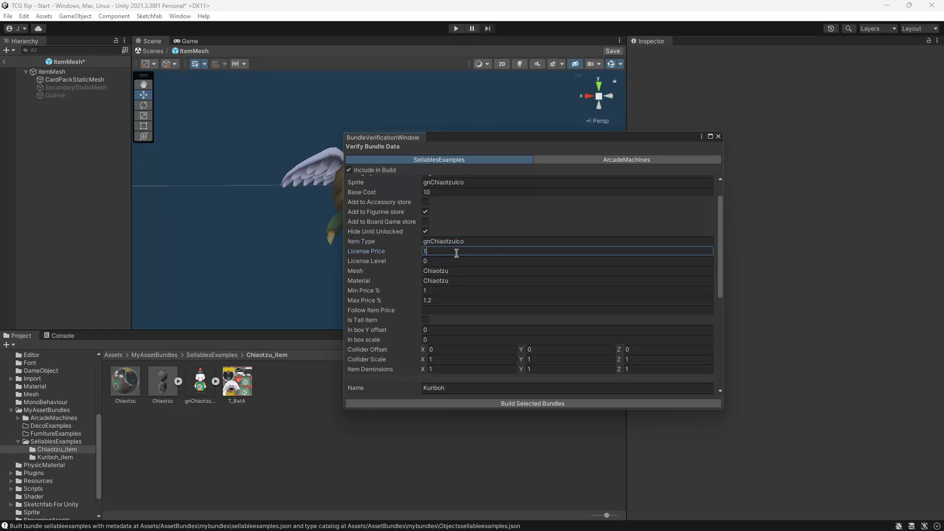
{"action": "type", "text": "000"}
{"action": "left_click", "coordinate": [454, 262]}
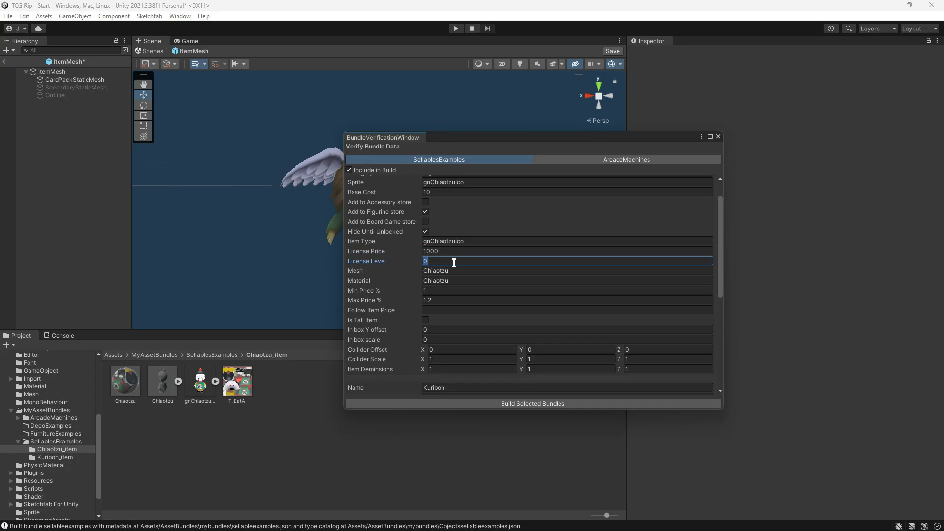
{"action": "type", "text": "10"}
Review the Chiaotzu item's Mesh, Material, Min Price % and Max Price % entries, and move the verification window aside.
{"action": "scroll", "coordinate": [455, 261], "scroll_direction": "down", "scroll_amount": 1}
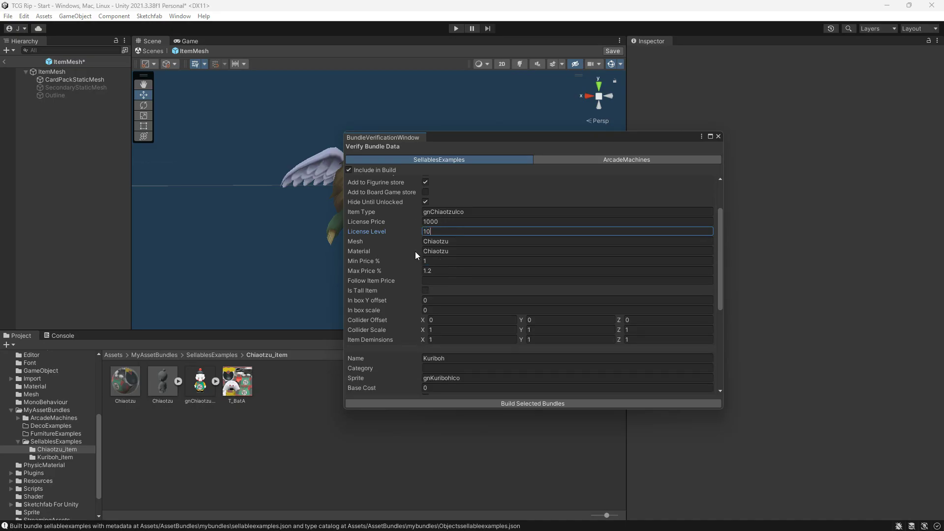
{"action": "left_click", "coordinate": [459, 242]}
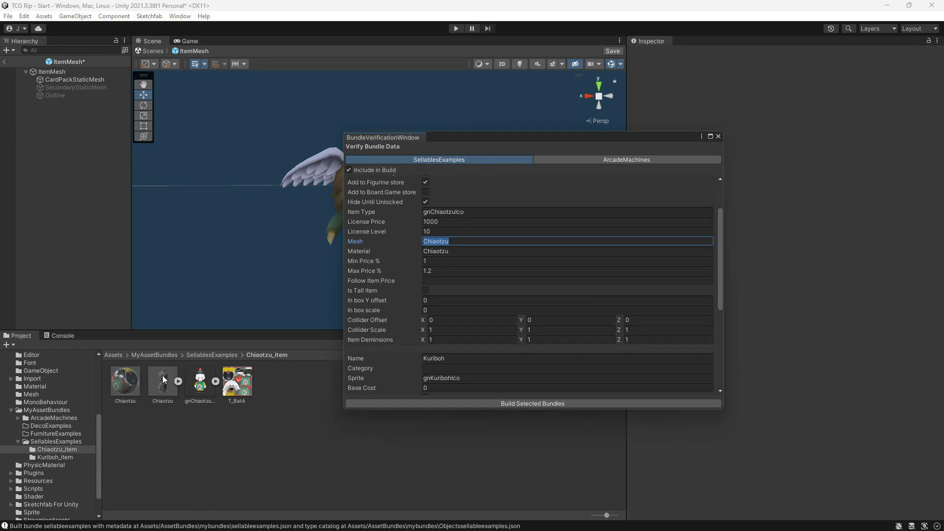
{"action": "left_click", "coordinate": [461, 253]}
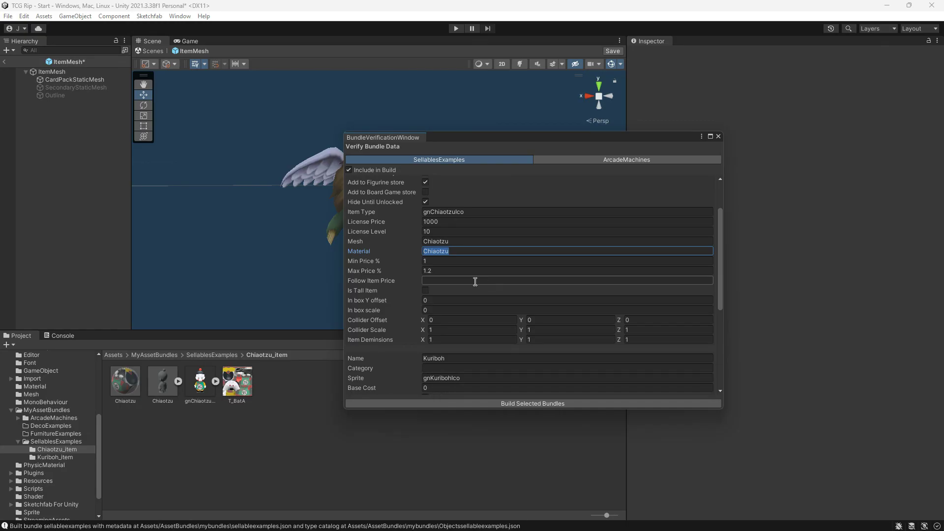
{"action": "left_click", "coordinate": [435, 261]}
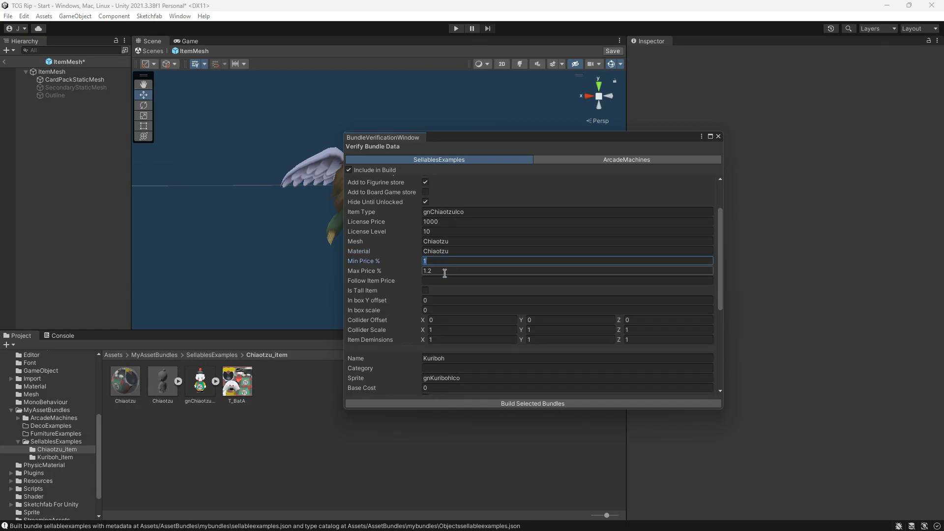
{"action": "left_click", "coordinate": [446, 270]}
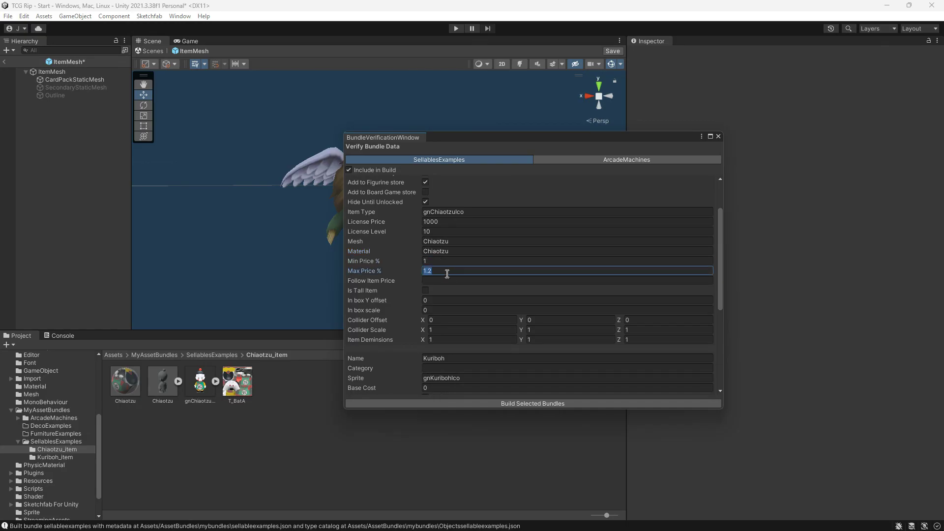
{"action": "scroll", "coordinate": [448, 272], "scroll_direction": "up", "scroll_amount": 3}
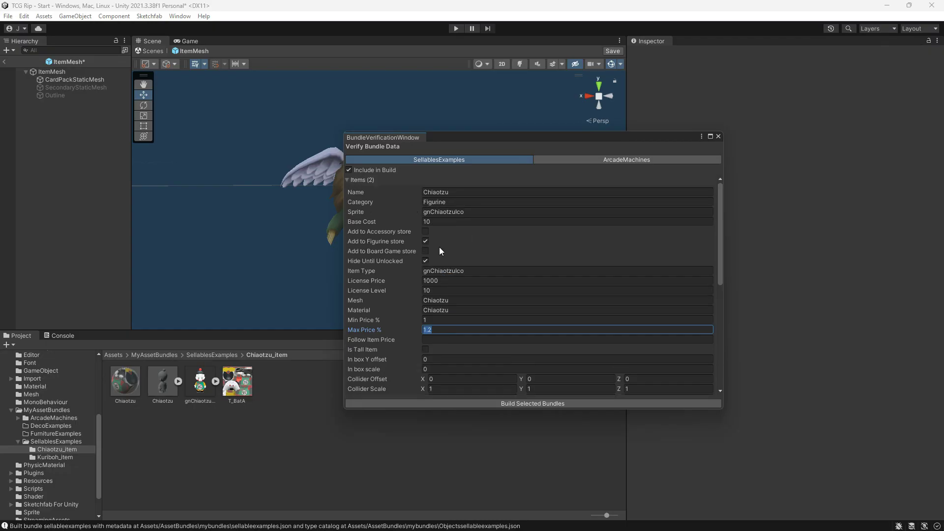
{"action": "scroll", "coordinate": [487, 282], "scroll_direction": "down", "scroll_amount": 2}
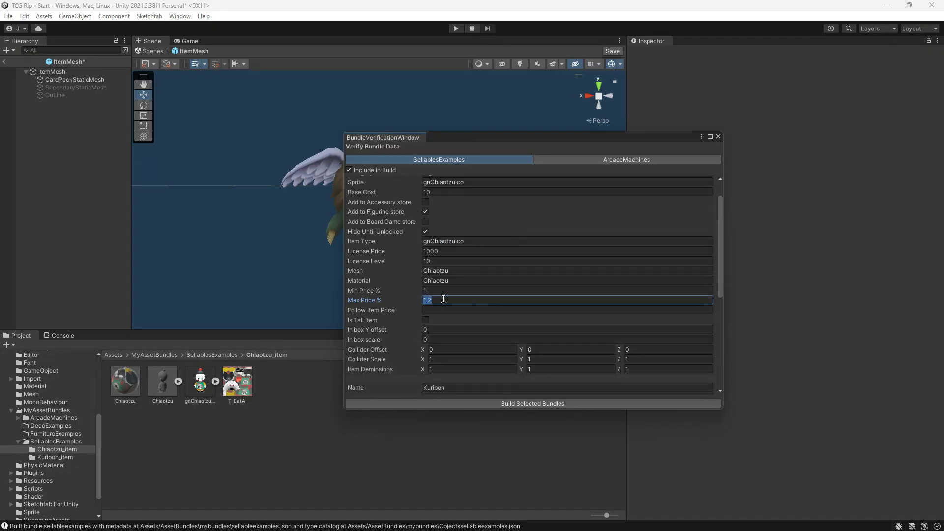
{"action": "left_click_drag", "start_coordinate": [499, 137], "coordinate": [235, 66]}
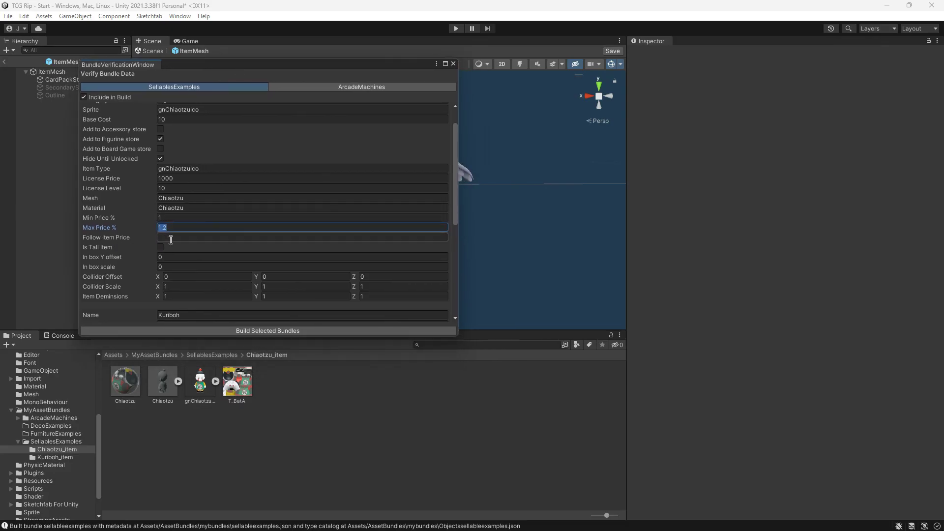
{"action": "mouse_move", "coordinate": [378, 502]}
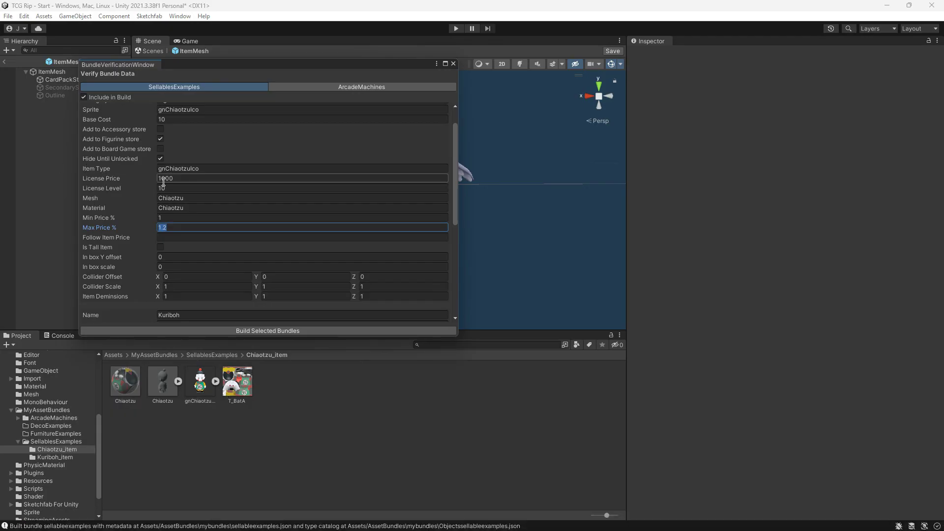
Switch to dnSpy and search for EItemType in place of the current search term.
{"action": "mouse_move", "coordinate": [523, 520]}
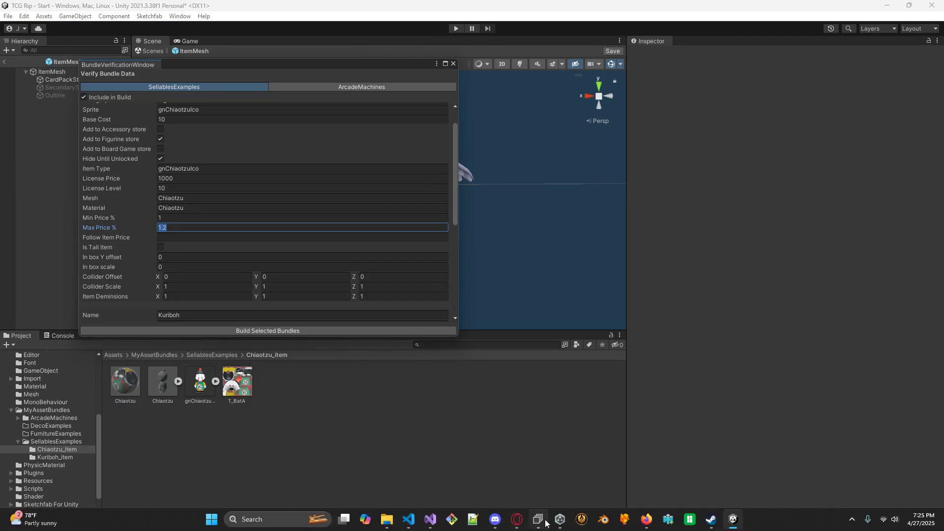
{"action": "left_click", "coordinate": [537, 497]}
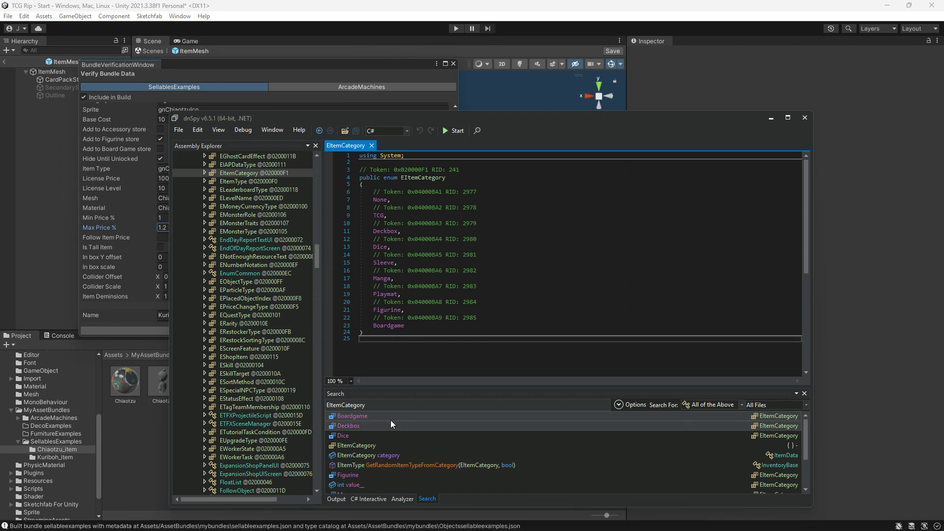
{"action": "left_click", "coordinate": [386, 404]}
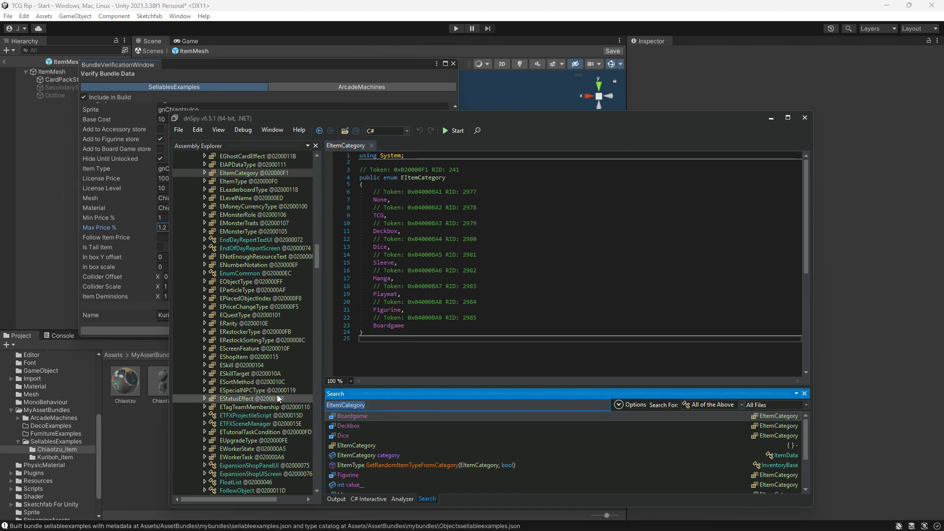
{"action": "key", "text": "BackSpace"}
{"action": "key", "text": "BackSpace"}
{"action": "key", "text": "BackSpace"}
{"action": "key", "text": "BackSpace"}
{"action": "key", "text": "BackSpace"}
{"action": "key", "text": "BackSpace"}
{"action": "key", "text": "BackSpace"}
{"action": "key", "text": "BackSpace"}
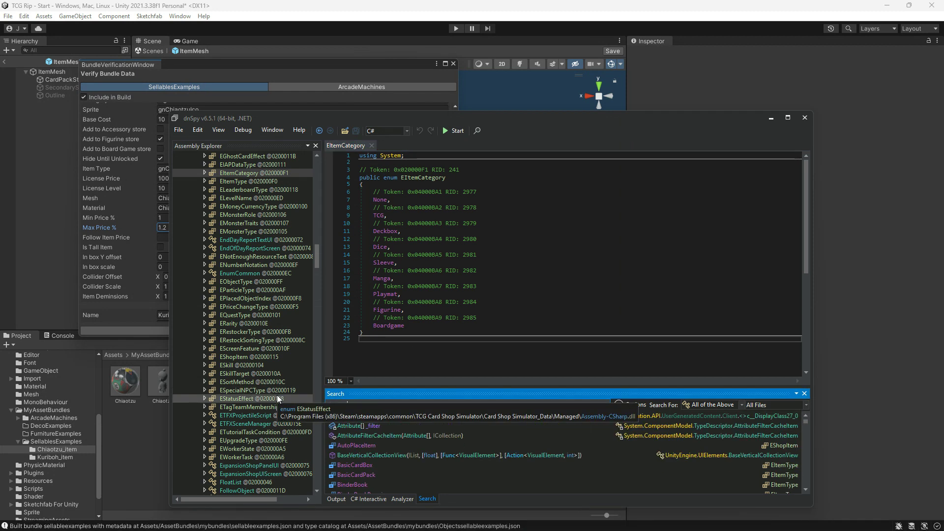
{"action": "type", "text": "Type"}
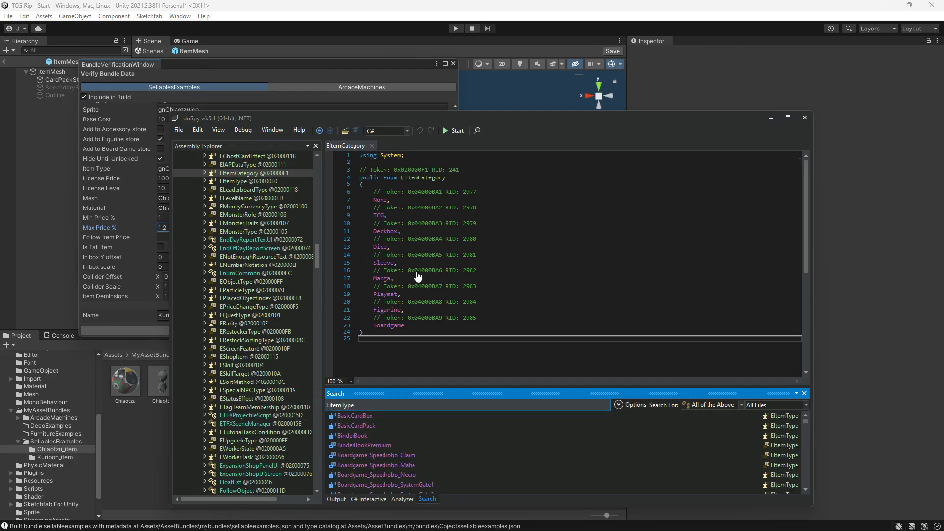
Open the EItemType enum, examine its built-in item type names, and return to Unity.
{"action": "double_click", "coordinate": [363, 435]}
{"action": "scroll", "coordinate": [460, 264], "scroll_direction": "down", "scroll_amount": 18}
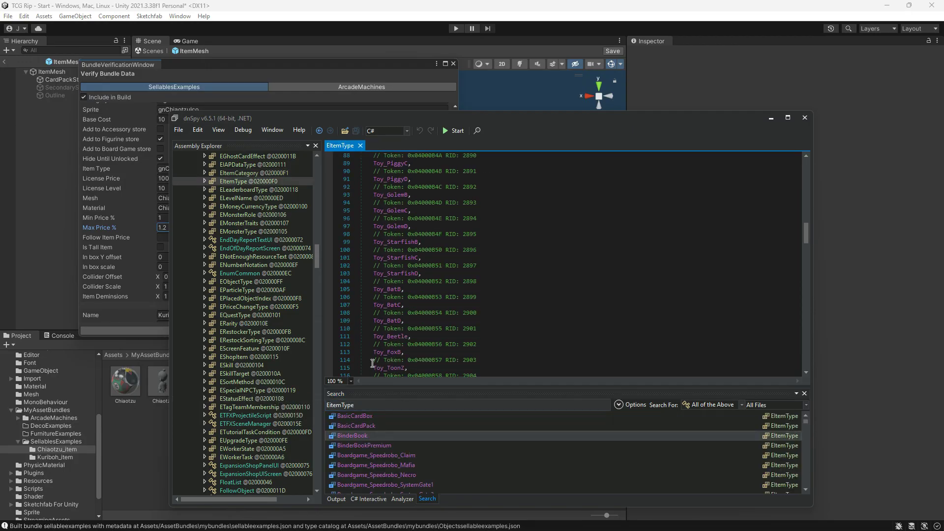
{"action": "scroll", "coordinate": [385, 369], "scroll_direction": "down", "scroll_amount": 15}
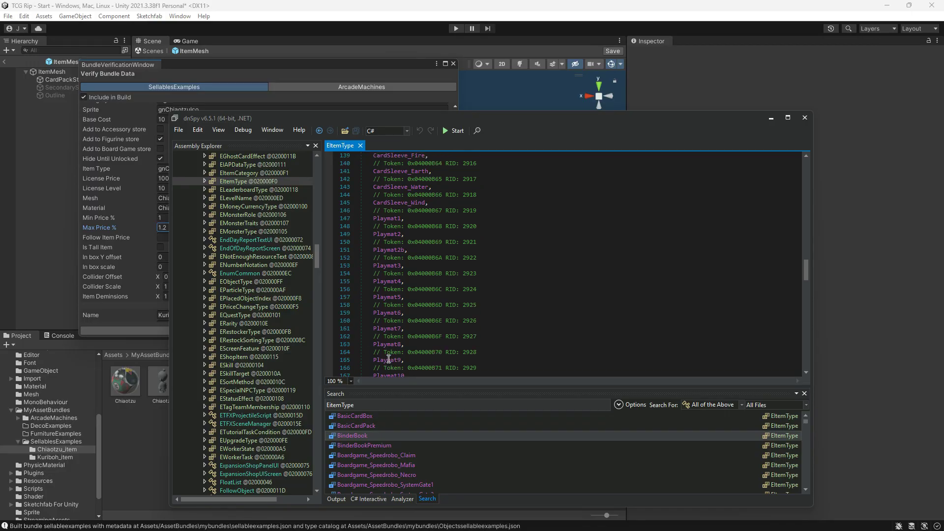
{"action": "scroll", "coordinate": [389, 358], "scroll_direction": "down", "scroll_amount": 4}
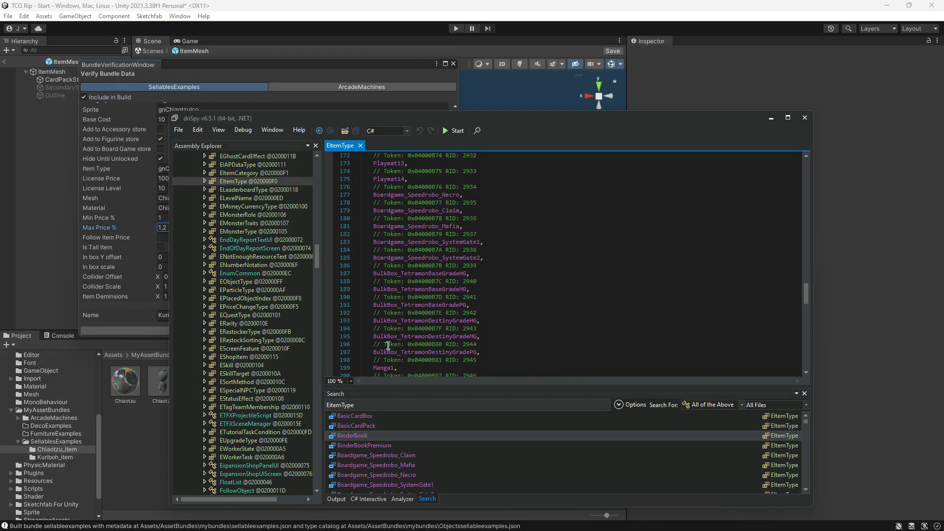
{"action": "left_click_drag", "start_coordinate": [399, 353], "coordinate": [423, 354]}
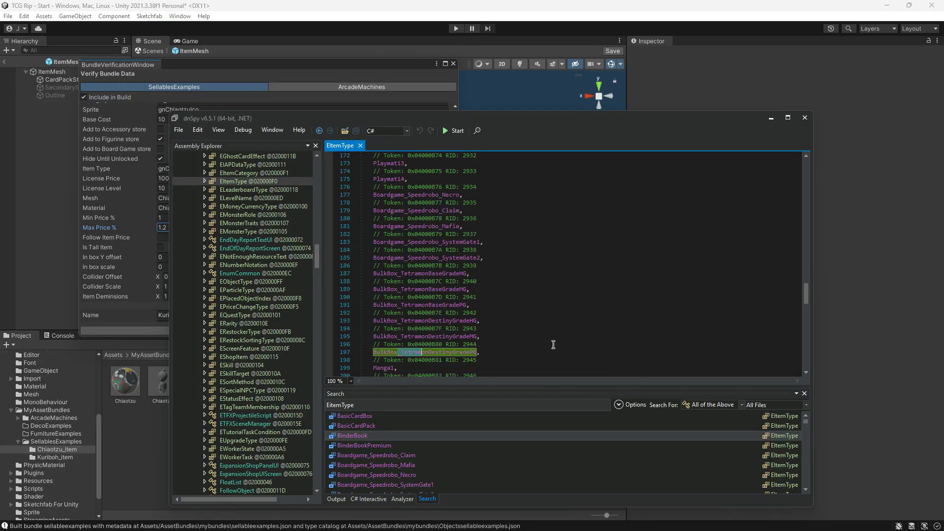
{"action": "scroll", "coordinate": [782, 163], "scroll_direction": "up", "scroll_amount": 4}
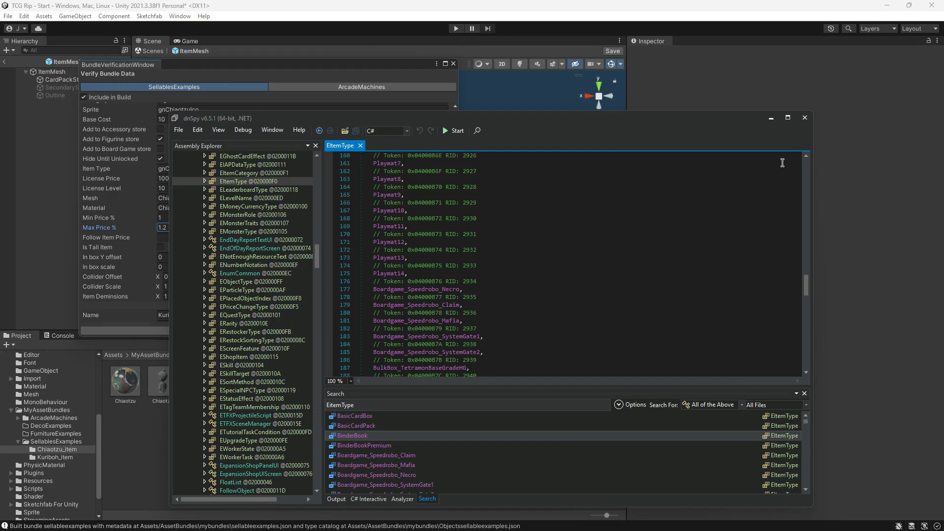
{"action": "left_click", "coordinate": [804, 122]}
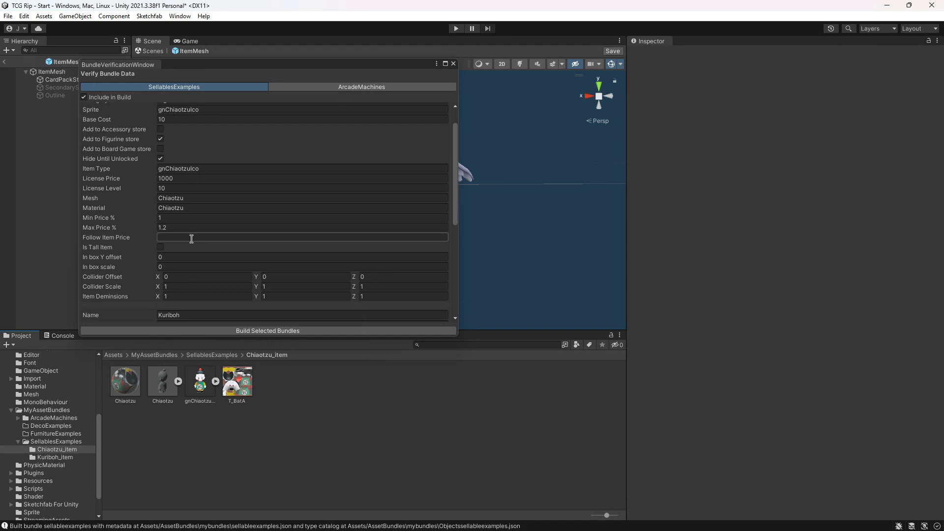
Enable Is Tall Item for the Chiaotzu item and reposition the bundle verification window.
{"action": "scroll", "coordinate": [192, 237], "scroll_direction": "down", "scroll_amount": 1}
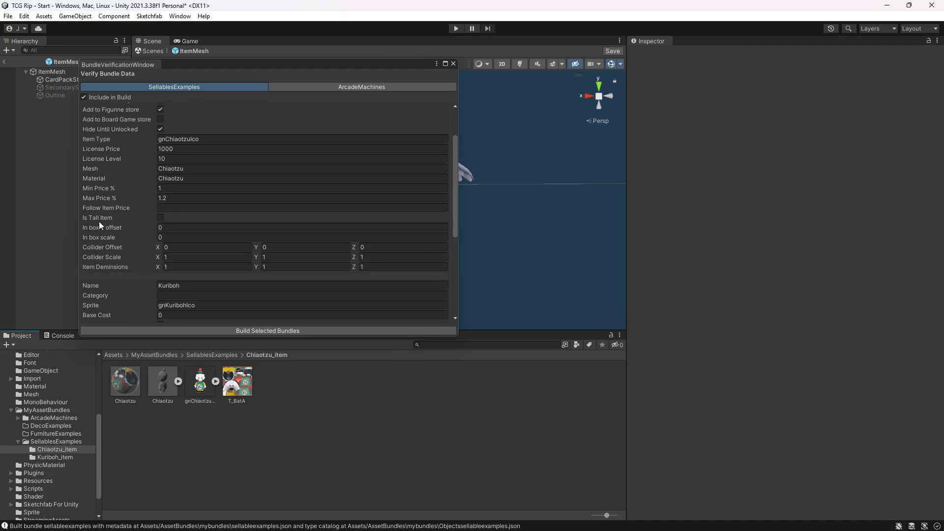
{"action": "left_click", "coordinate": [161, 218]}
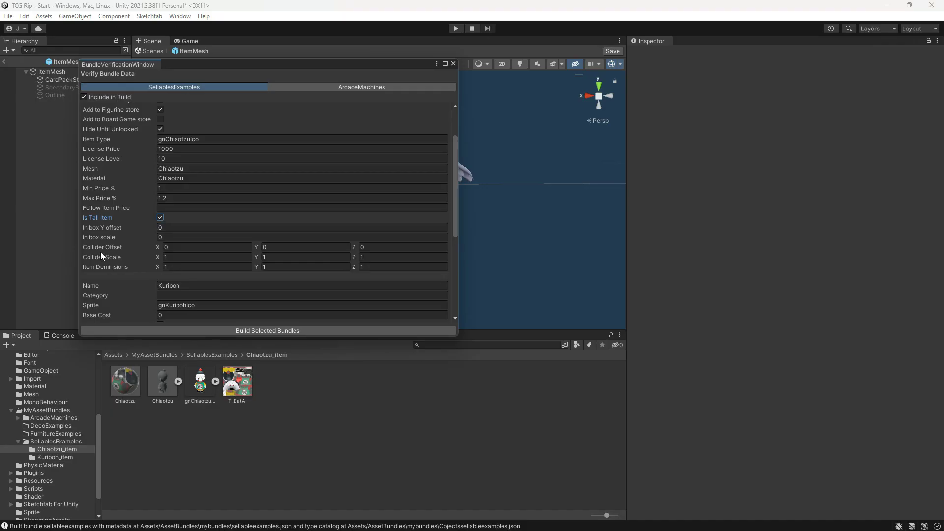
{"action": "scroll", "coordinate": [100, 245], "scroll_direction": "up", "scroll_amount": 3}
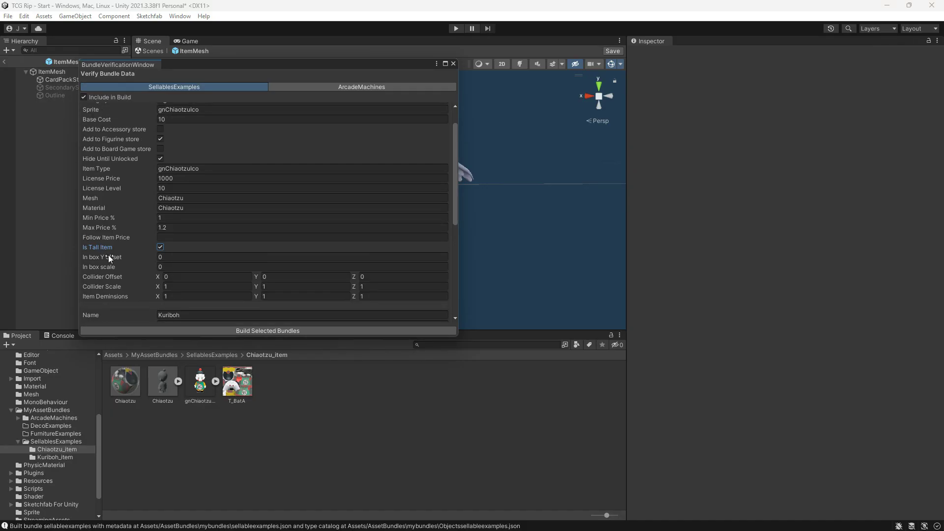
{"action": "scroll", "coordinate": [108, 255], "scroll_direction": "up", "scroll_amount": 3}
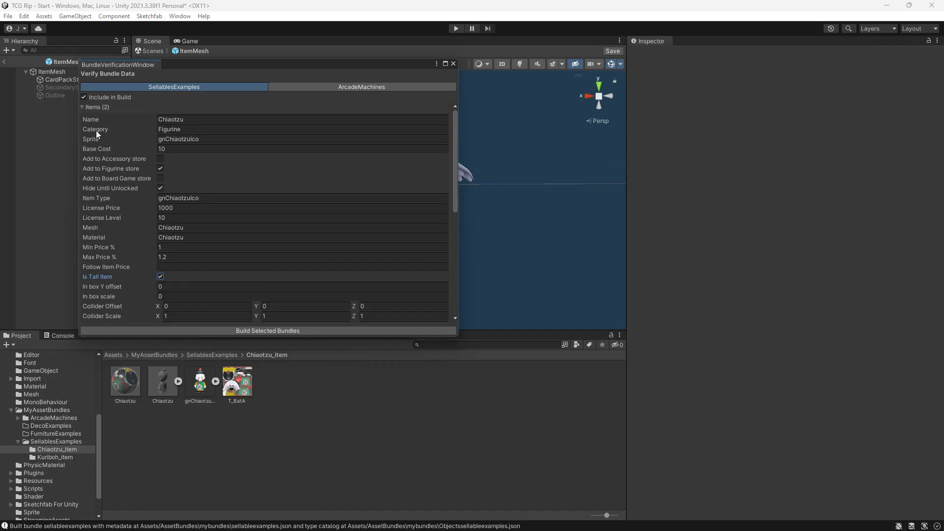
{"action": "scroll", "coordinate": [94, 194], "scroll_direction": "down", "scroll_amount": 3}
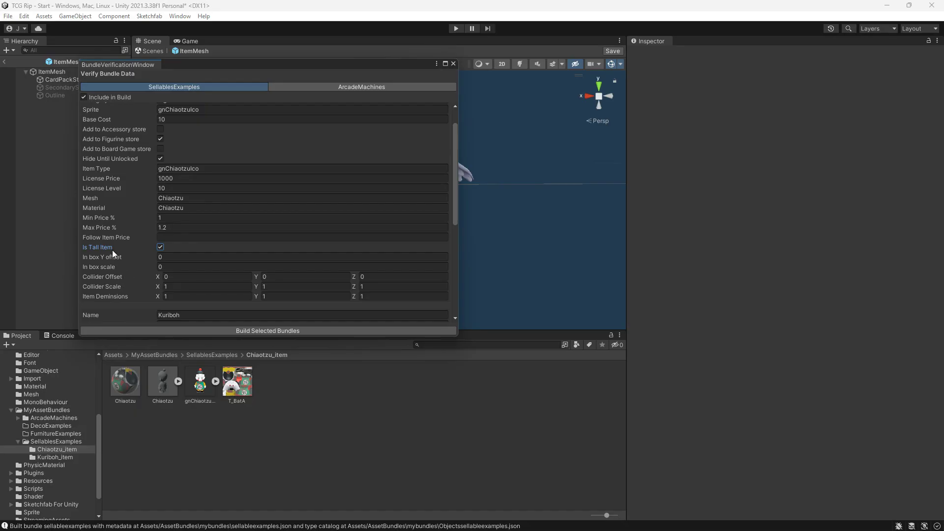
{"action": "scroll", "coordinate": [112, 249], "scroll_direction": "down", "scroll_amount": 3}
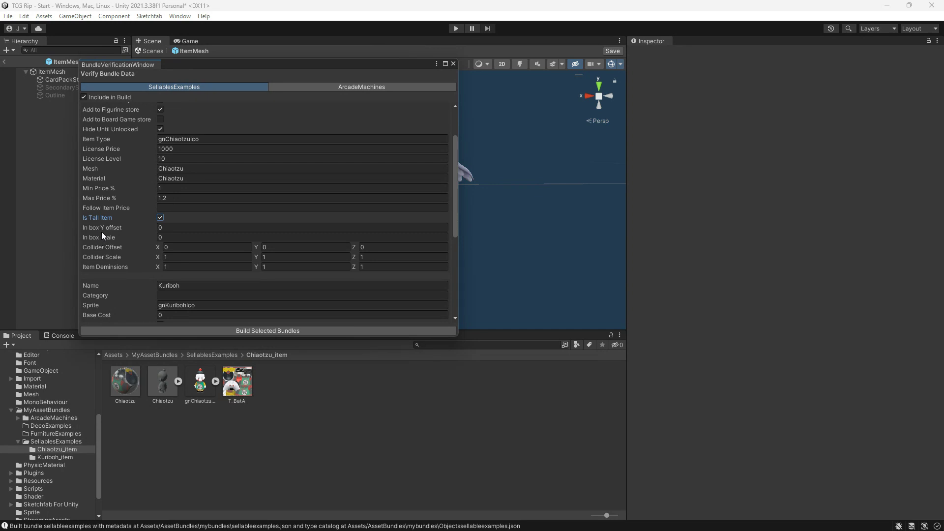
{"action": "left_click_drag", "start_coordinate": [196, 64], "coordinate": [190, 75]}
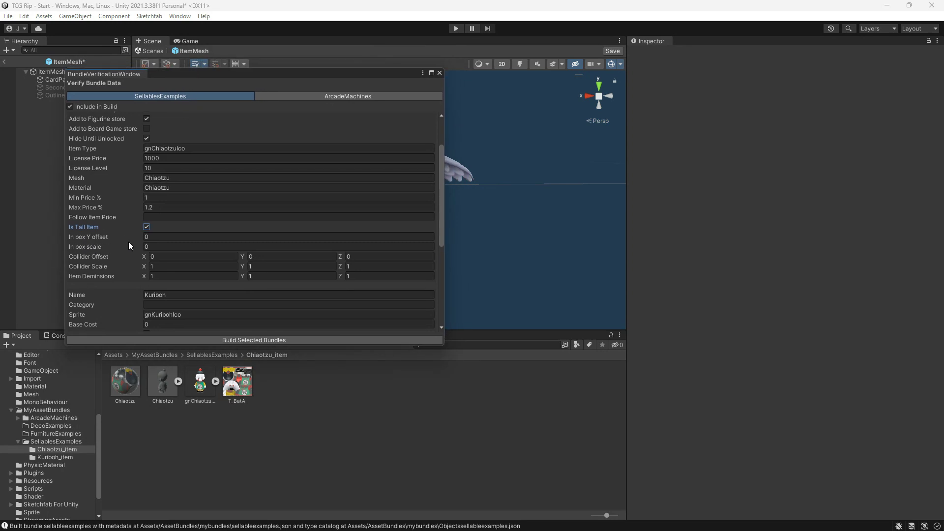
Set the Chiaotzu item's In box Y offset to 0.05 and In box scale to -0.25.
{"action": "left_click", "coordinate": [172, 235]}
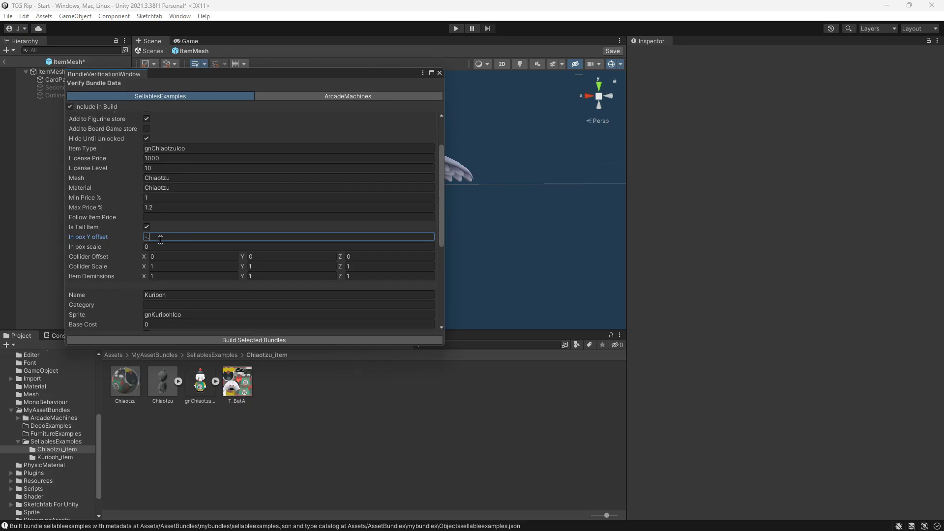
{"action": "type", "text": "0.25"}
{"action": "key", "text": "Tab"}
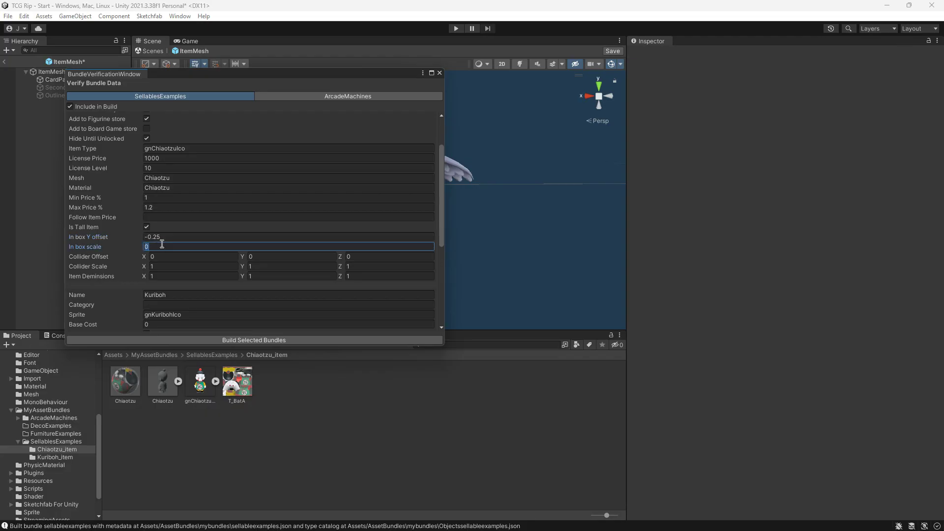
{"action": "type", "text": "-"}
{"action": "type", "text": "0.25"}
{"action": "left_click", "coordinate": [162, 237]}
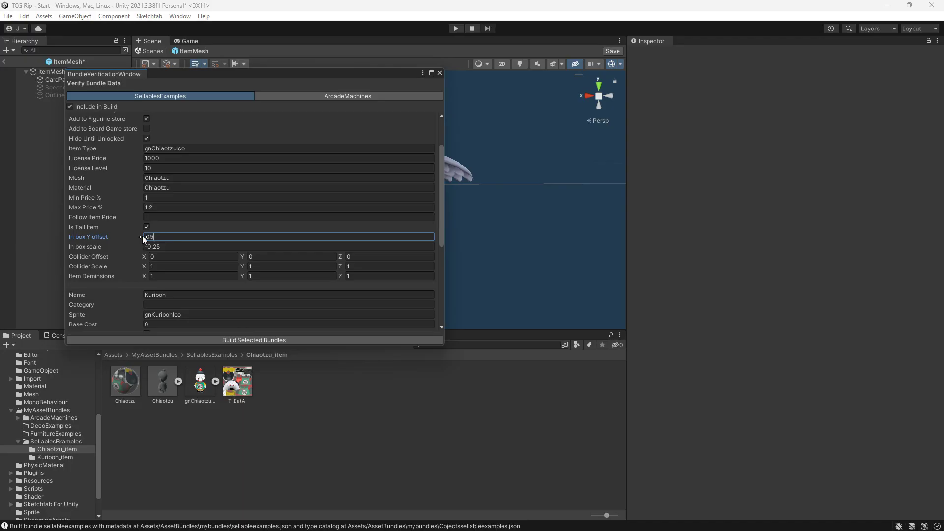
{"action": "type", "text": ".05"}
Select the ItemMesh root for its Box Collider reference and set the Chiaotzu item's Collider Offset Y to 0.05.
{"action": "left_click", "coordinate": [167, 256]}
{"action": "left_click", "coordinate": [458, 179]}
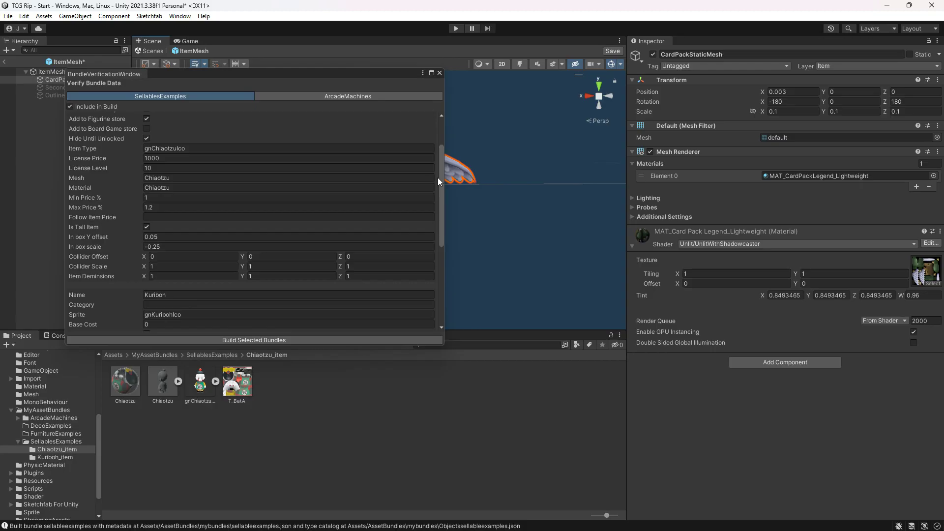
{"action": "left_click", "coordinate": [55, 73]}
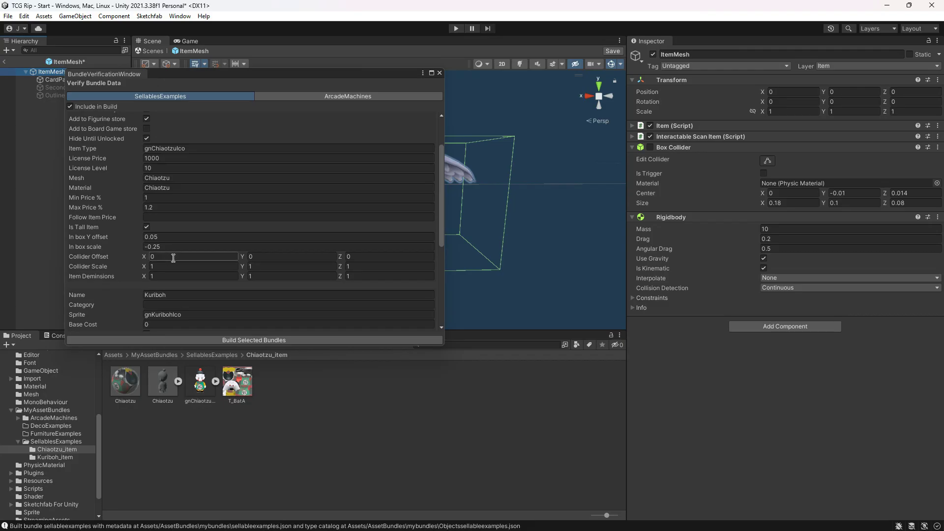
{"action": "left_click", "coordinate": [255, 257]}
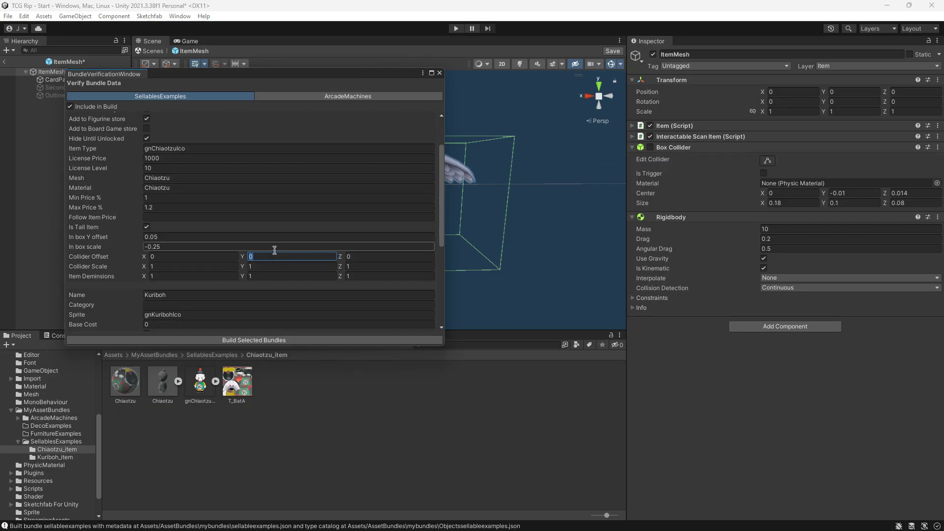
{"action": "type", "text": ".05"}
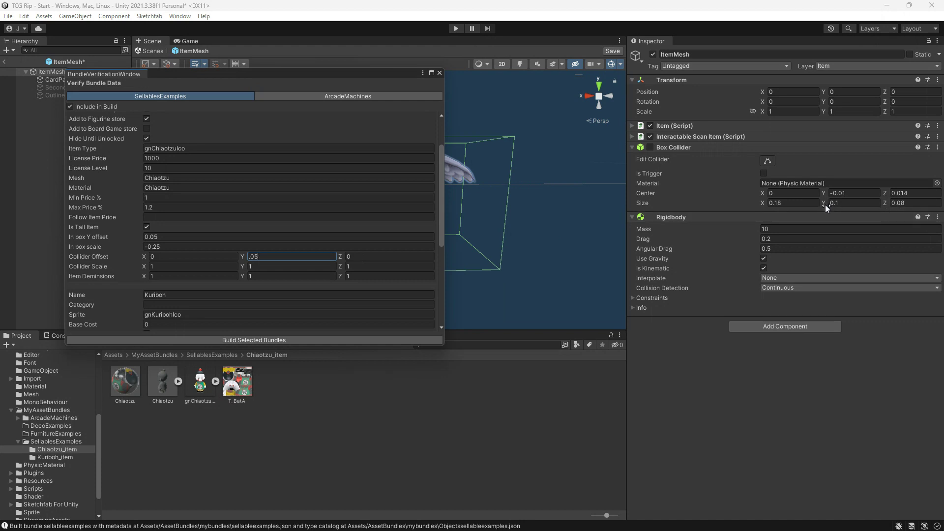
Set the Chiaotzu item's Collider Scale to X 0.1, Y 0.2 and Z 0.1.
{"action": "left_click", "coordinate": [196, 266]}
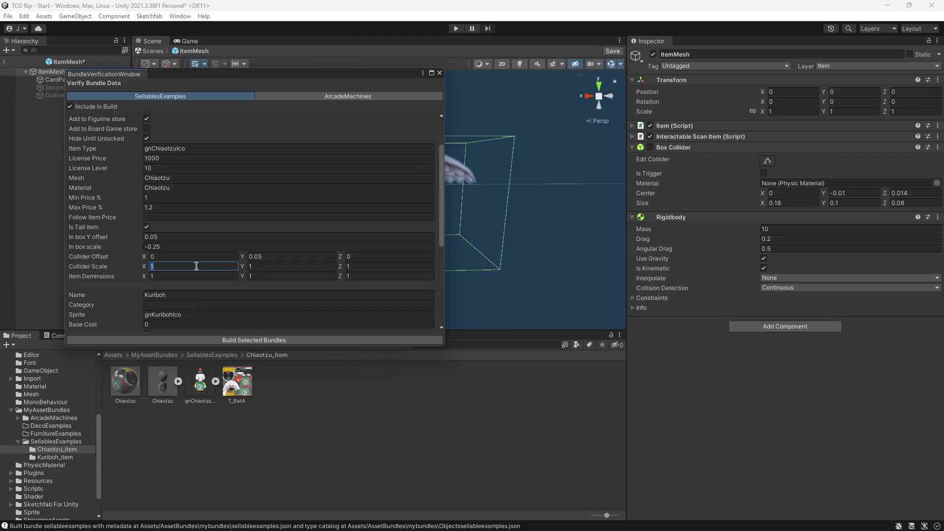
{"action": "key", "text": "BackSpace"}
{"action": "type", "text": ".1"}
{"action": "key", "text": "Tab"}
{"action": "type", "text": ".2"}
{"action": "key", "text": "Tab"}
{"action": "key", "text": "BackSpace"}
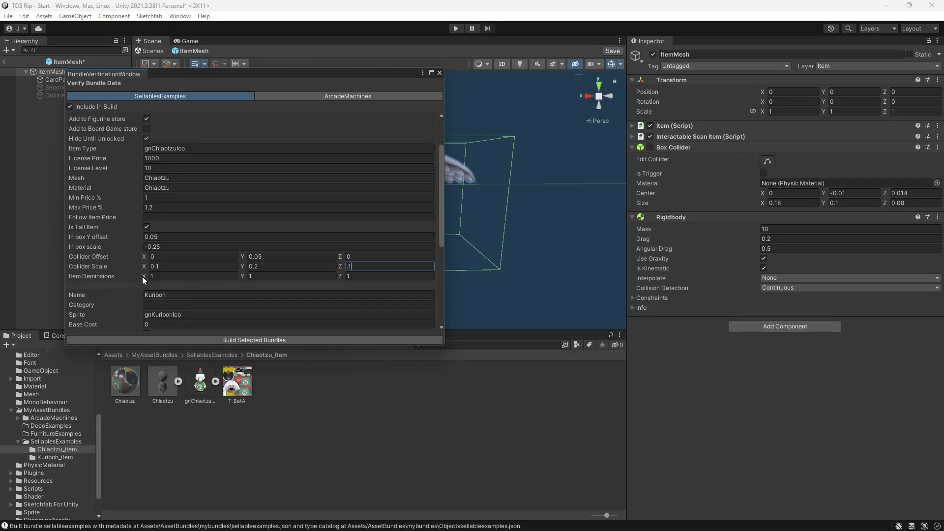
Set the Y value of the Chiaotzu item's dimensions to 4, keeping X and Z at 1.
{"action": "left_click", "coordinate": [354, 276]}
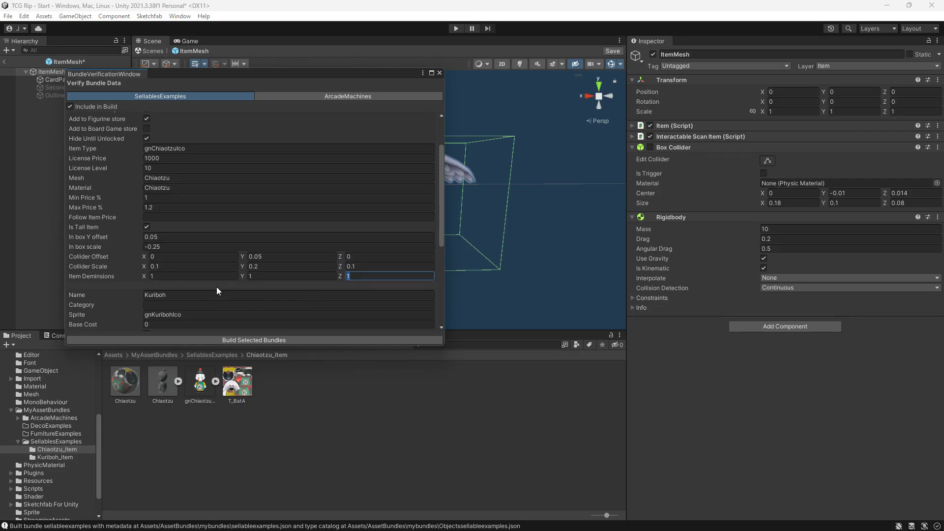
{"action": "left_click", "coordinate": [196, 277]}
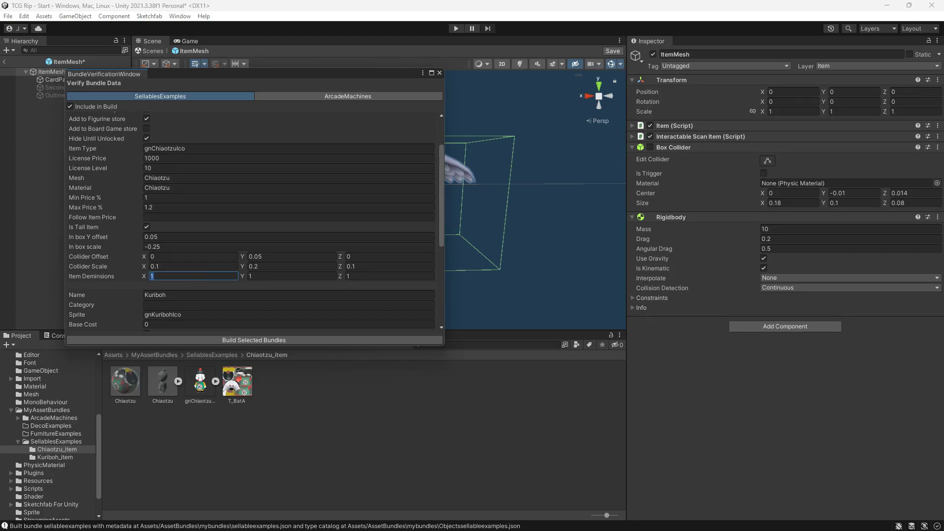
{"action": "key", "text": "Tab"}
{"action": "type", "text": "4"}
{"action": "key", "text": "Tab"}
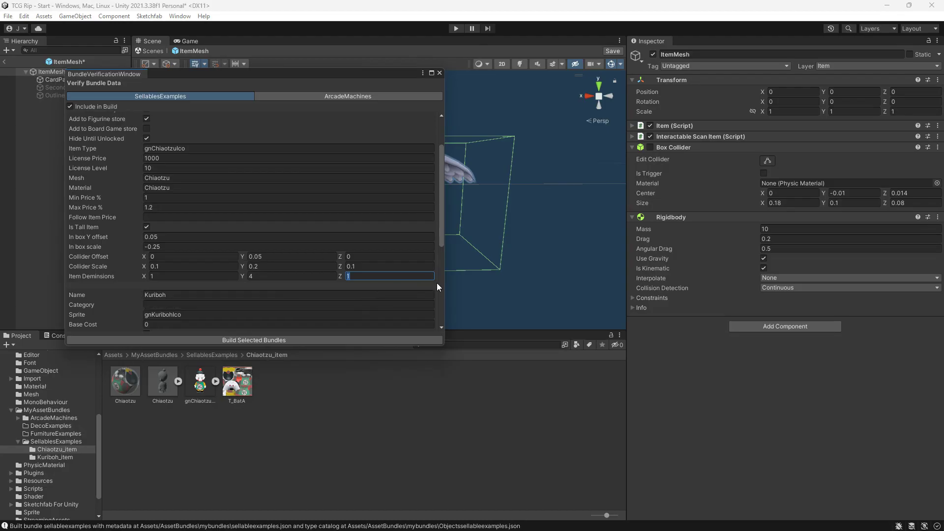
Search the project assets for "scriptable objec" and open the StockItemData_ScriptableObject asset in the Inspector.
{"action": "scroll", "coordinate": [438, 282], "scroll_direction": "down", "scroll_amount": 5}
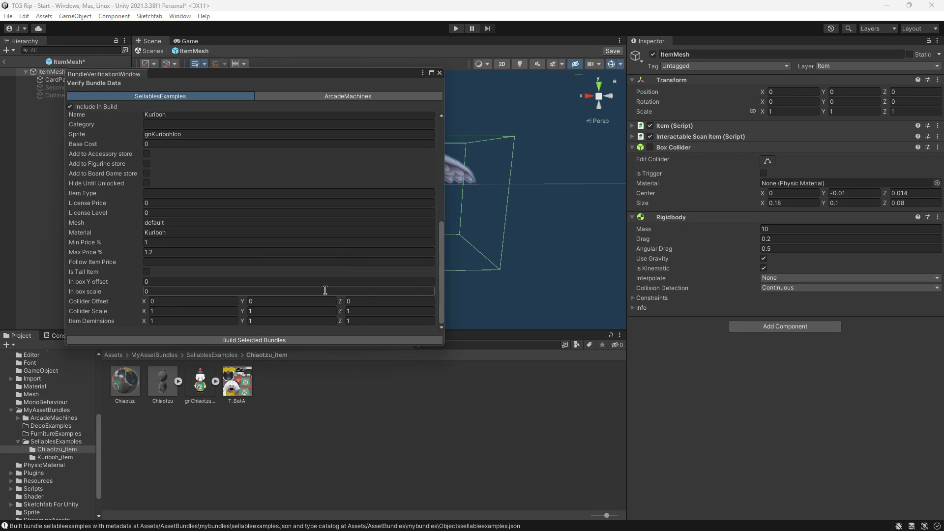
{"action": "left_click_drag", "start_coordinate": [441, 266], "coordinate": [439, 213]}
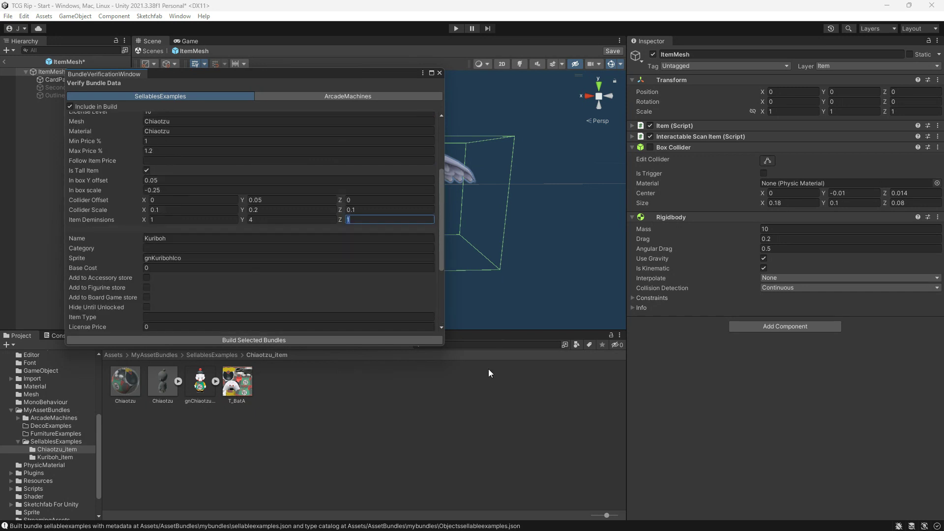
{"action": "left_click", "coordinate": [487, 345]}
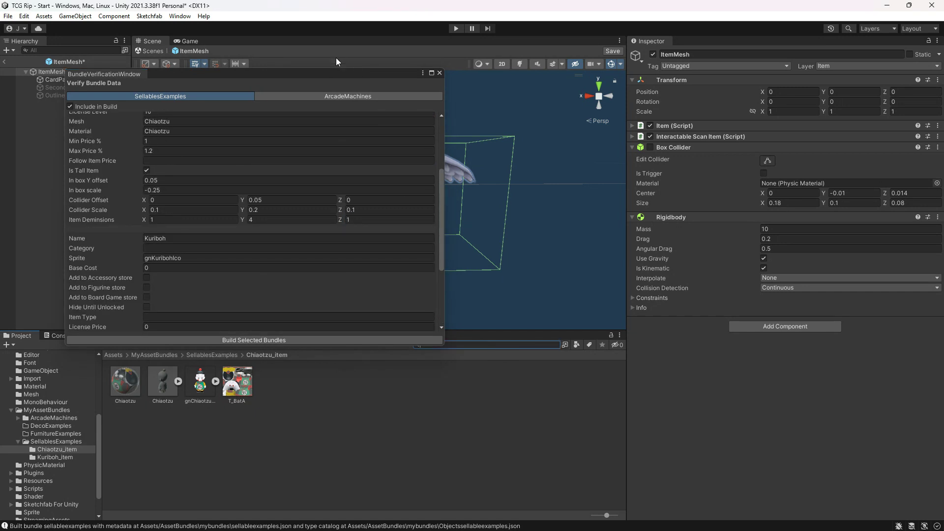
{"action": "left_click_drag", "start_coordinate": [330, 71], "coordinate": [291, 48]}
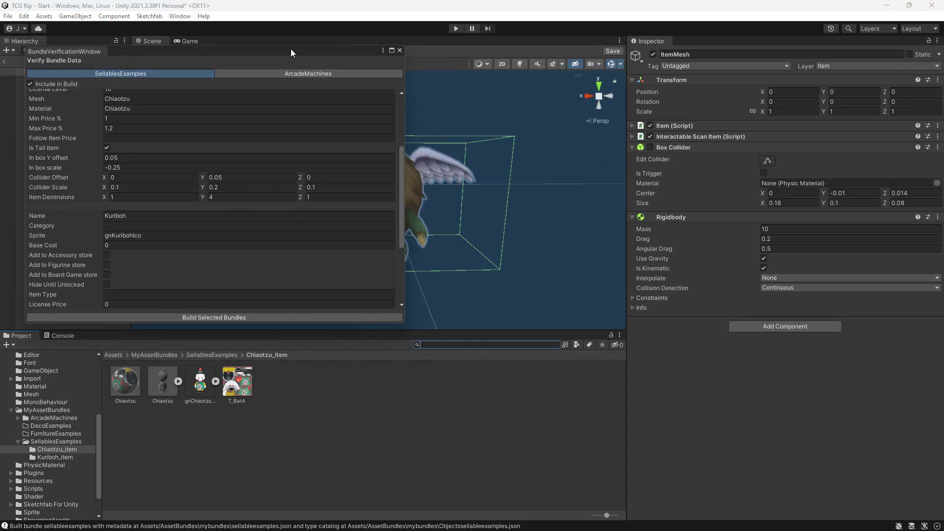
{"action": "left_click", "coordinate": [438, 344]}
{"action": "type", "text": "script"}
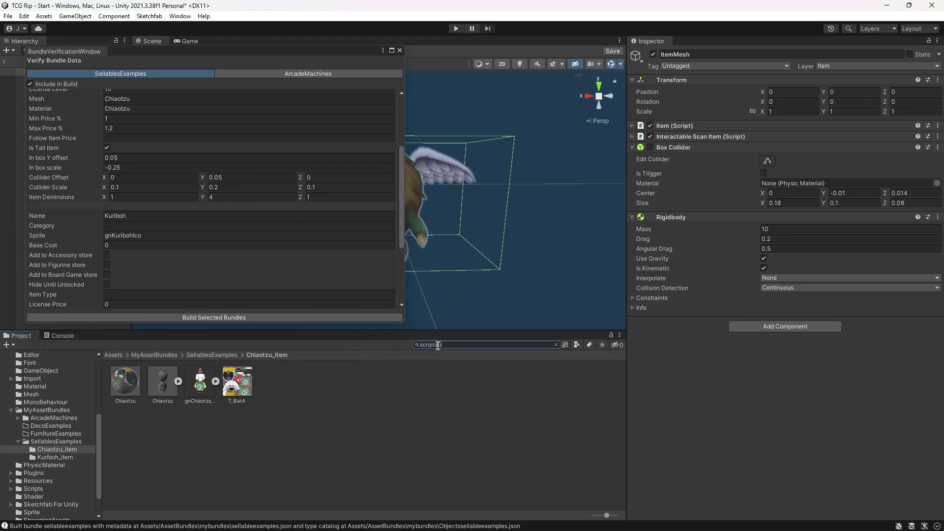
{"action": "type", "text": "able obj"}
{"action": "type", "text": "ec"}
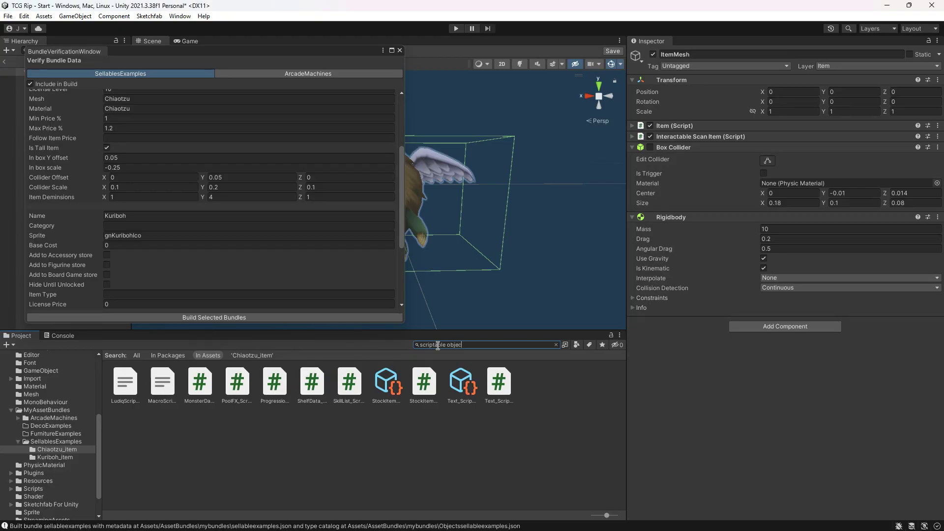
{"action": "left_click", "coordinate": [386, 382]}
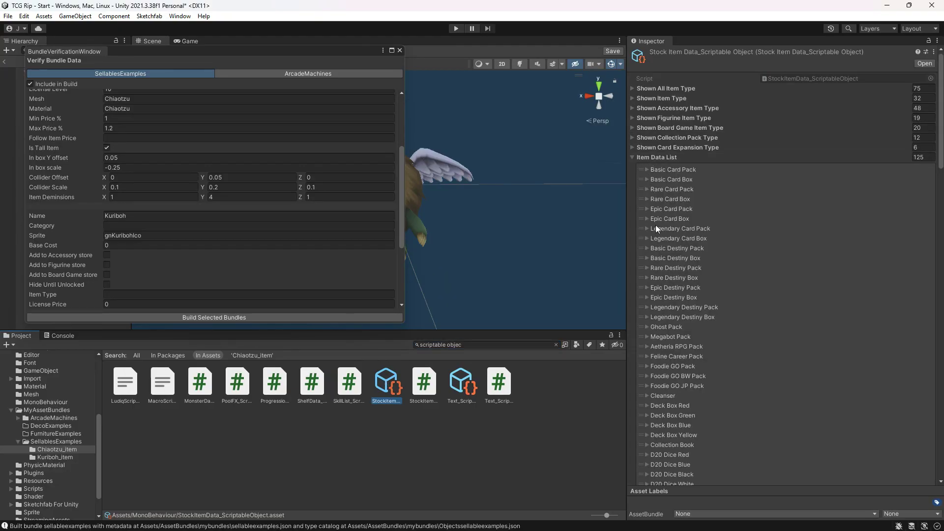
Expand Nocti Plushie in the Item Data List and examine its box offset, dimension and collider values.
{"action": "scroll", "coordinate": [656, 225], "scroll_direction": "down", "scroll_amount": 5}
{"action": "left_click", "coordinate": [674, 385]}
{"action": "scroll", "coordinate": [719, 341], "scroll_direction": "down", "scroll_amount": 1}
{"action": "scroll", "coordinate": [691, 367], "scroll_direction": "down", "scroll_amount": 3}
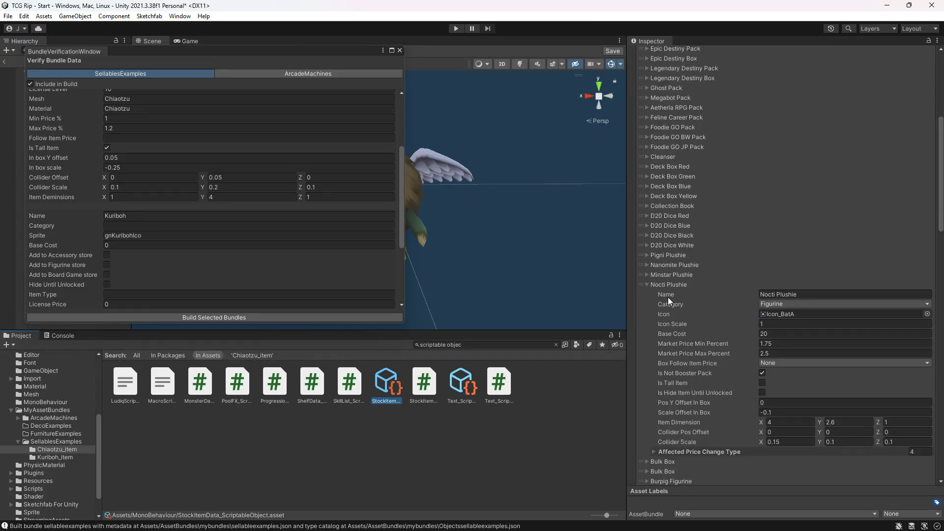
{"action": "scroll", "coordinate": [671, 290], "scroll_direction": "down", "scroll_amount": 1}
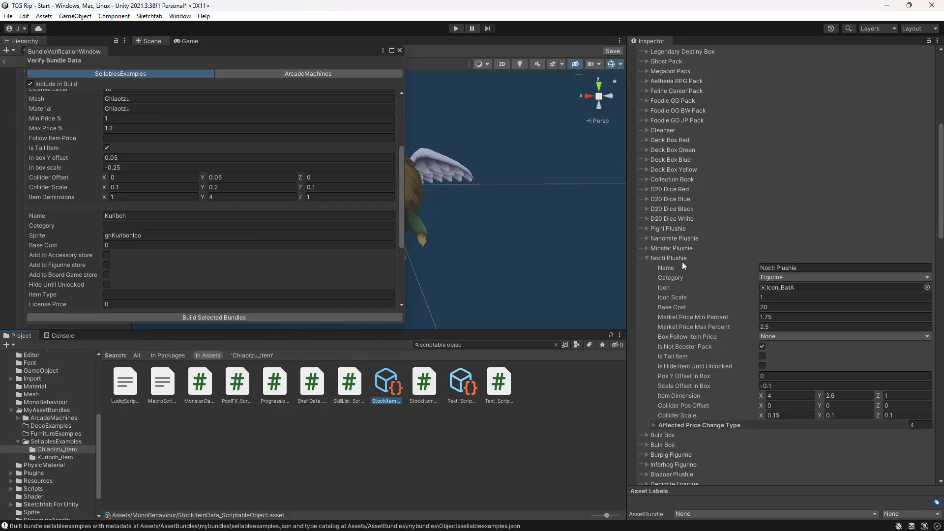
{"action": "scroll", "coordinate": [669, 344], "scroll_direction": "down", "scroll_amount": 1}
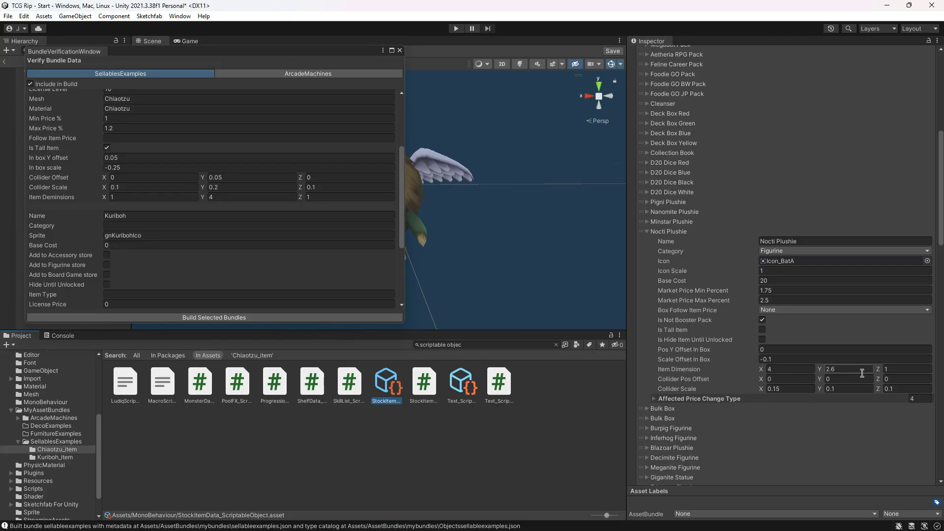
{"action": "left_click", "coordinate": [886, 370]}
{"action": "scroll", "coordinate": [733, 441], "scroll_direction": "down", "scroll_amount": 3}
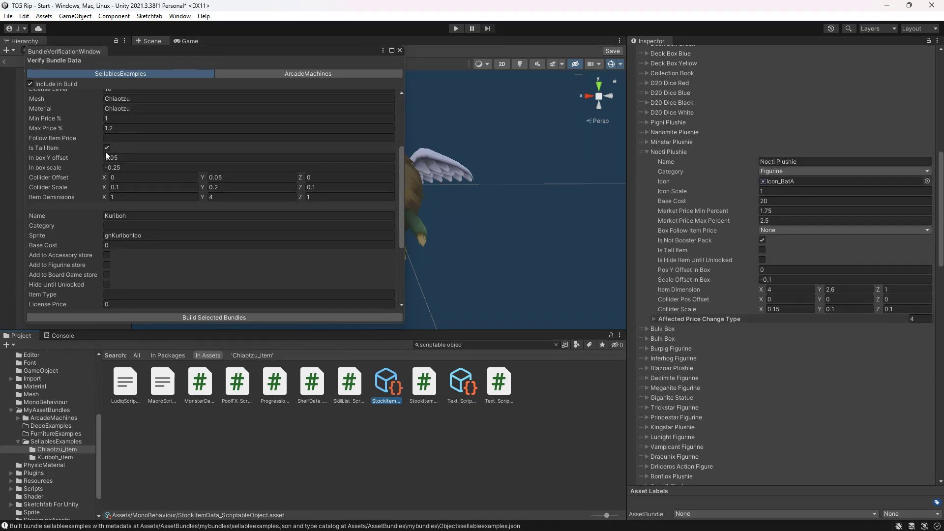
{"action": "scroll", "coordinate": [863, 455], "scroll_direction": "down", "scroll_amount": 3}
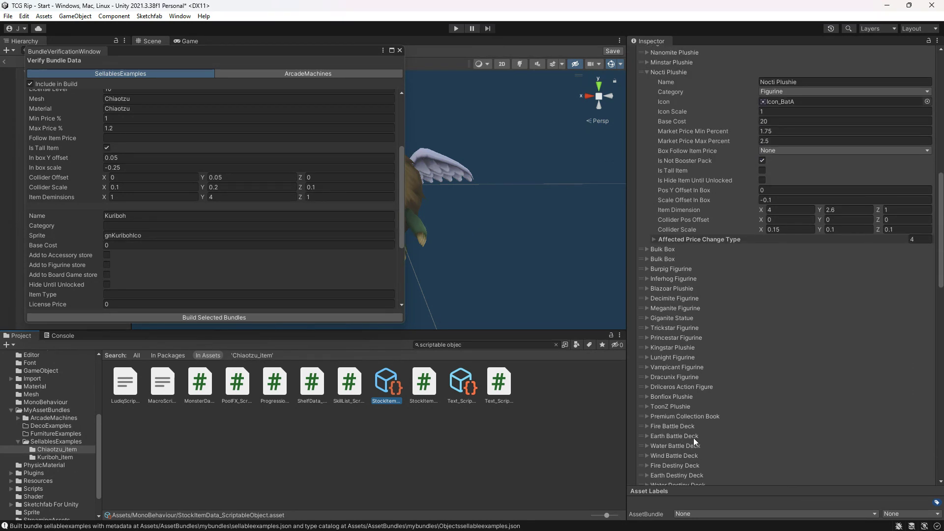
Expand ToonZ Plushie to compare its tall-item, box and collider values with Chiaotzu's, and collapse both plushie entries.
{"action": "left_click", "coordinate": [645, 406]}
{"action": "scroll", "coordinate": [669, 432], "scroll_direction": "down", "scroll_amount": 5}
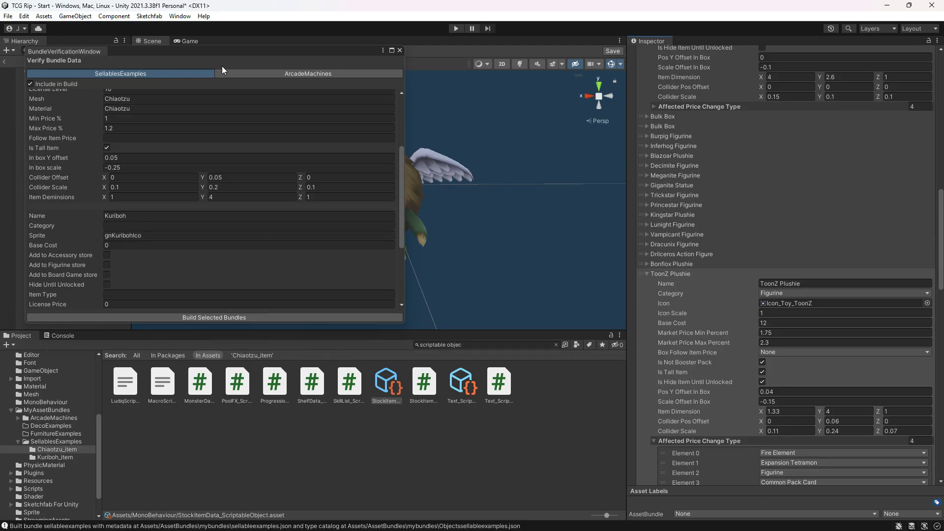
{"action": "left_click_drag", "start_coordinate": [226, 51], "coordinate": [275, 66]}
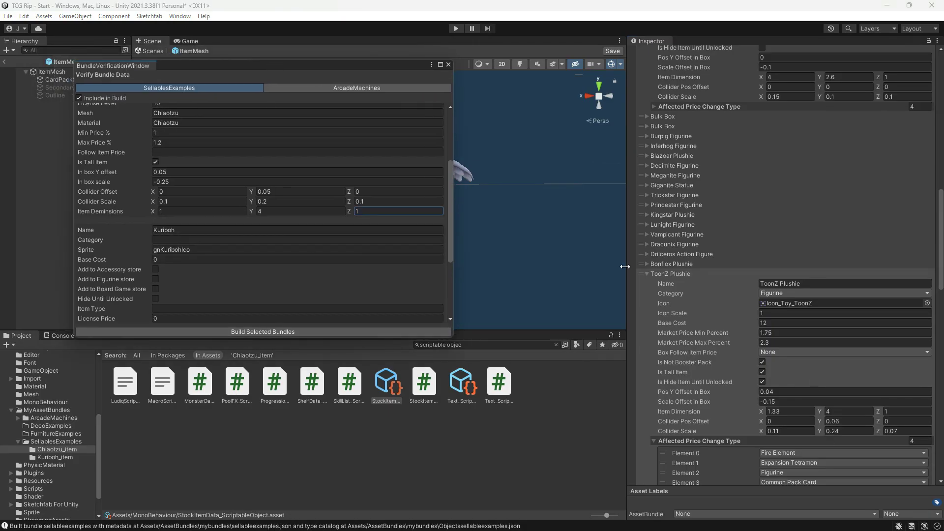
{"action": "left_click", "coordinate": [646, 274]}
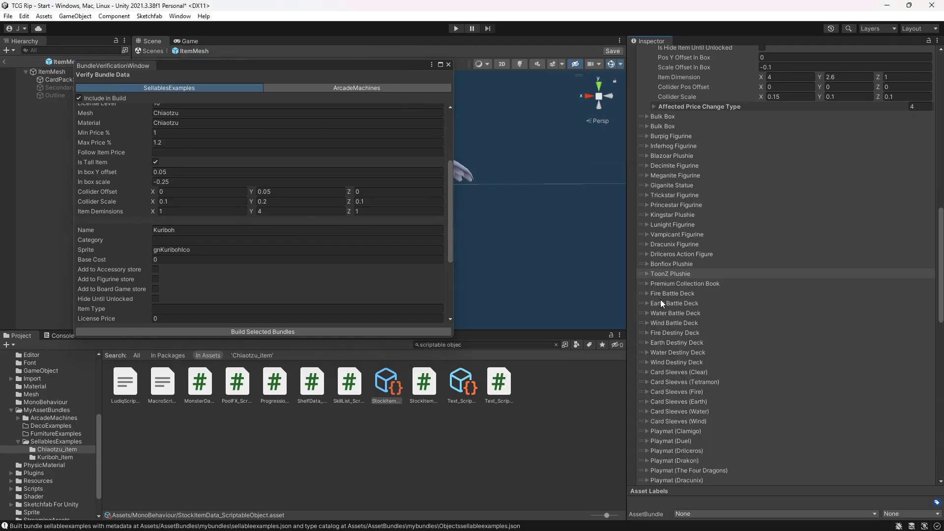
{"action": "scroll", "coordinate": [688, 319], "scroll_direction": "up", "scroll_amount": 5}
{"action": "left_click", "coordinate": [648, 126]}
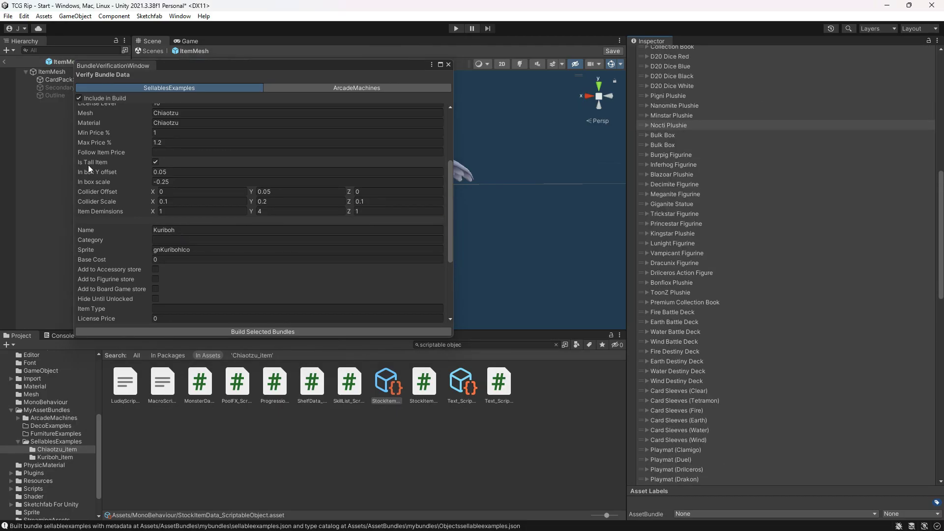
Set the Kuriboh item's Category to Figurine and its Base Cost to 5.
{"action": "scroll", "coordinate": [226, 236], "scroll_direction": "down", "scroll_amount": 3}
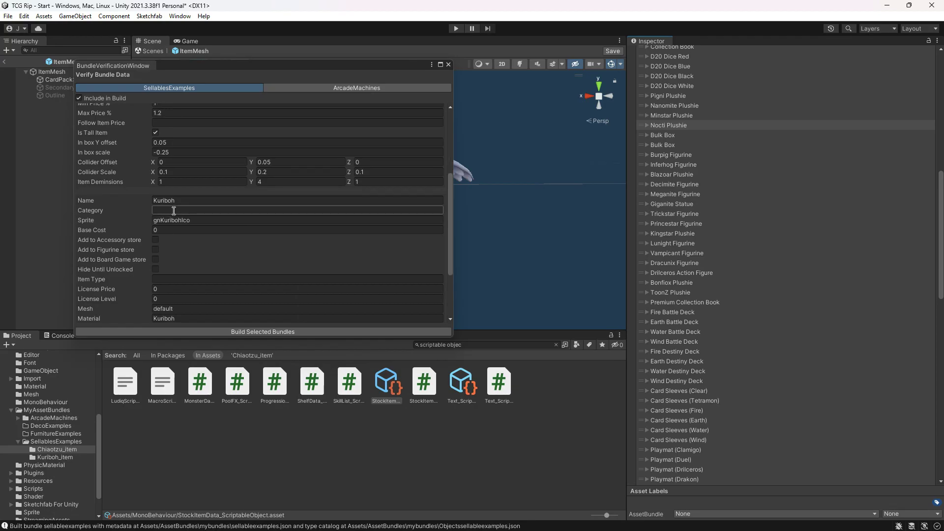
{"action": "left_click", "coordinate": [174, 210]}
{"action": "type", "text": "Fi"}
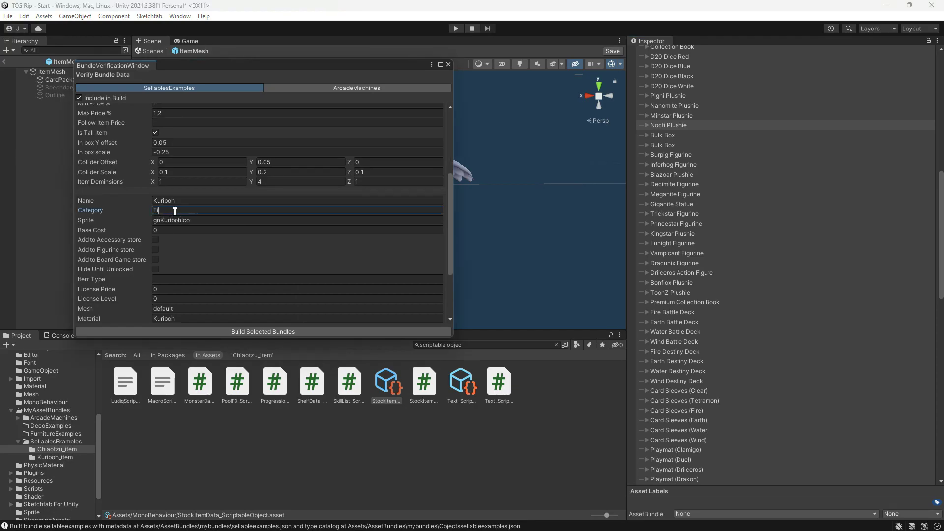
{"action": "type", "text": "gurine"}
{"action": "left_click", "coordinate": [172, 229]}
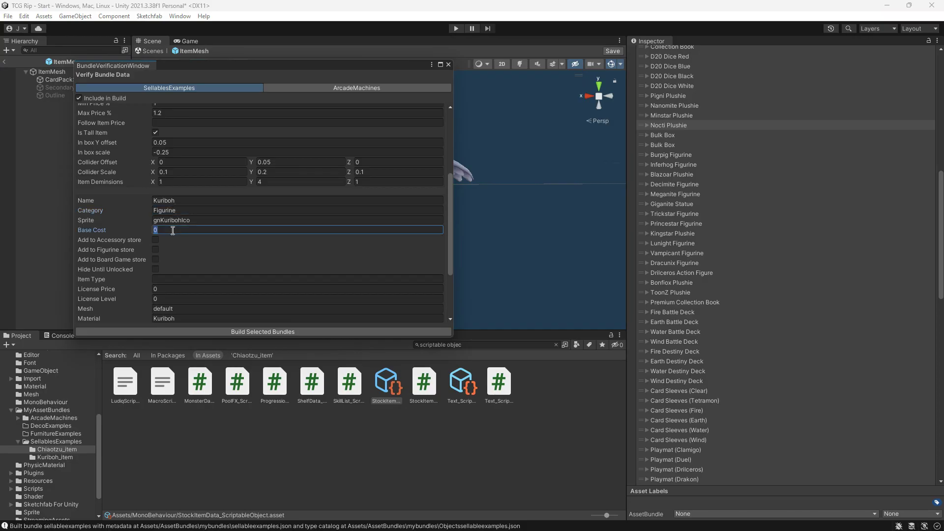
{"action": "scroll", "coordinate": [197, 146], "scroll_direction": "up", "scroll_amount": 5}
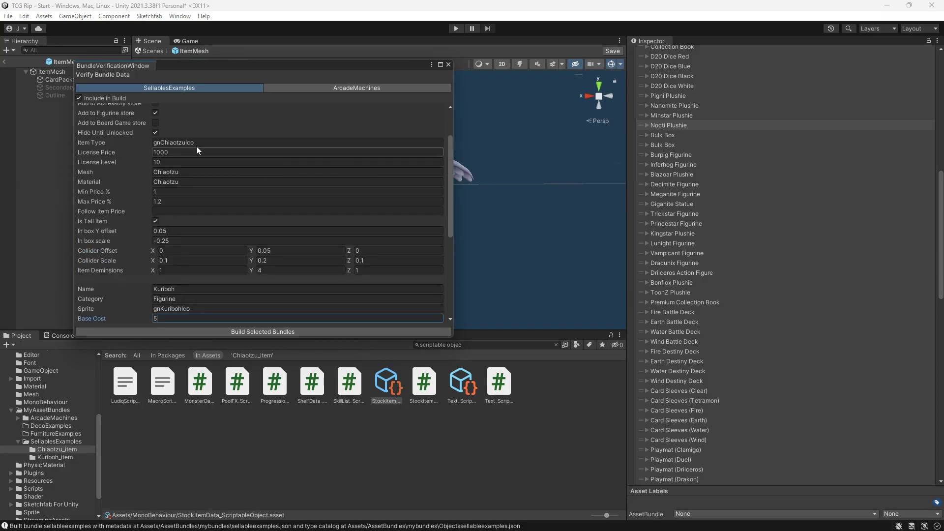
{"action": "scroll", "coordinate": [221, 177], "scroll_direction": "down", "scroll_amount": 5}
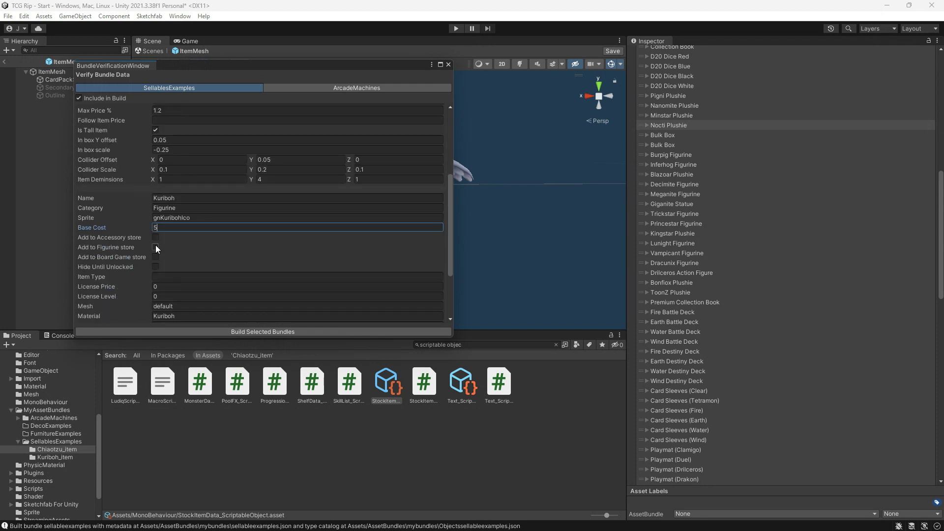
Enable Add to Figurine store for the Kuriboh item and set its Item Type to gnKuribohSell.
{"action": "left_click", "coordinate": [155, 246]}
{"action": "scroll", "coordinate": [212, 251], "scroll_direction": "down", "scroll_amount": 3}
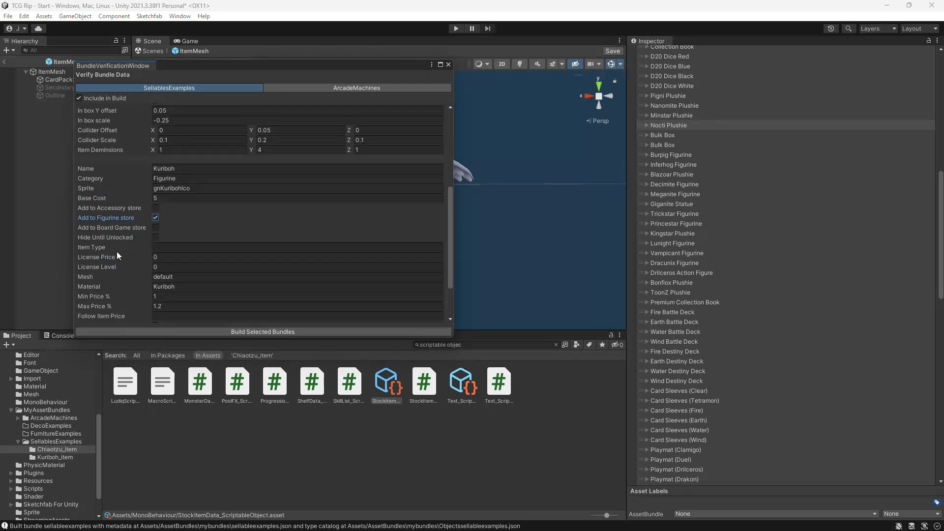
{"action": "left_click", "coordinate": [169, 245]}
{"action": "type", "text": "gn"}
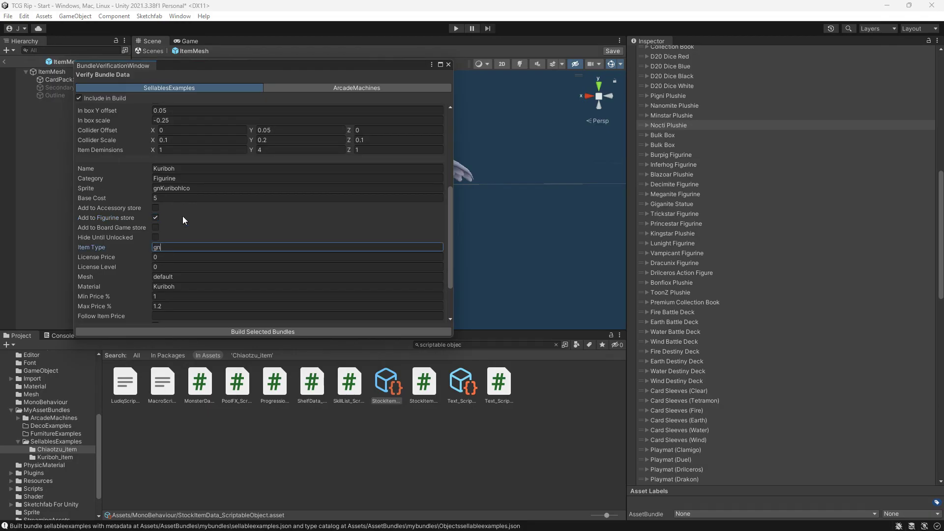
{"action": "type", "text": "KuribohSell"}
Set the Kuriboh item's License Price to 500 and License Level to 2.
{"action": "scroll", "coordinate": [90, 285], "scroll_direction": "down", "scroll_amount": 3}
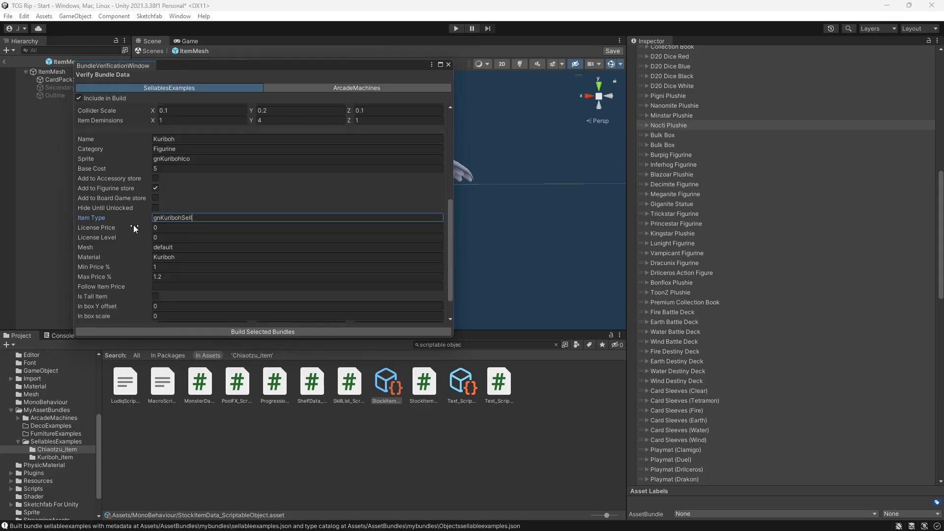
{"action": "left_click", "coordinate": [157, 227]}
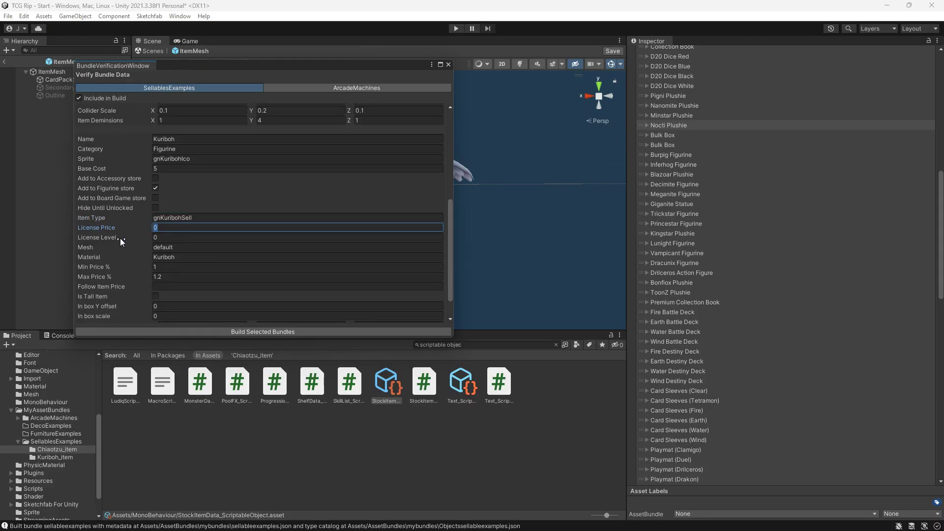
{"action": "type", "text": "800"}
{"action": "key", "text": "BackSpace"}
{"action": "key", "text": "BackSpace"}
{"action": "key", "text": "BackSpace"}
{"action": "type", "text": "500"}
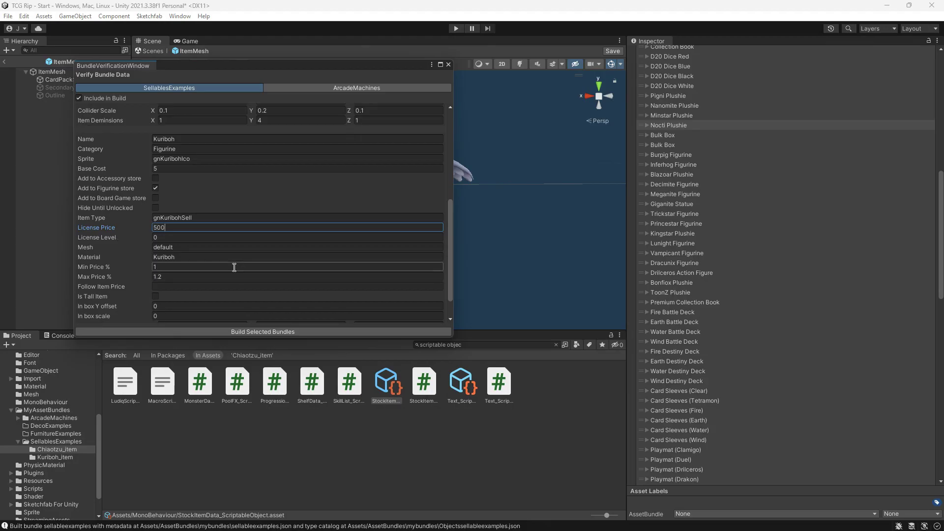
{"action": "left_click", "coordinate": [199, 236]}
{"action": "type", "text": "2"}
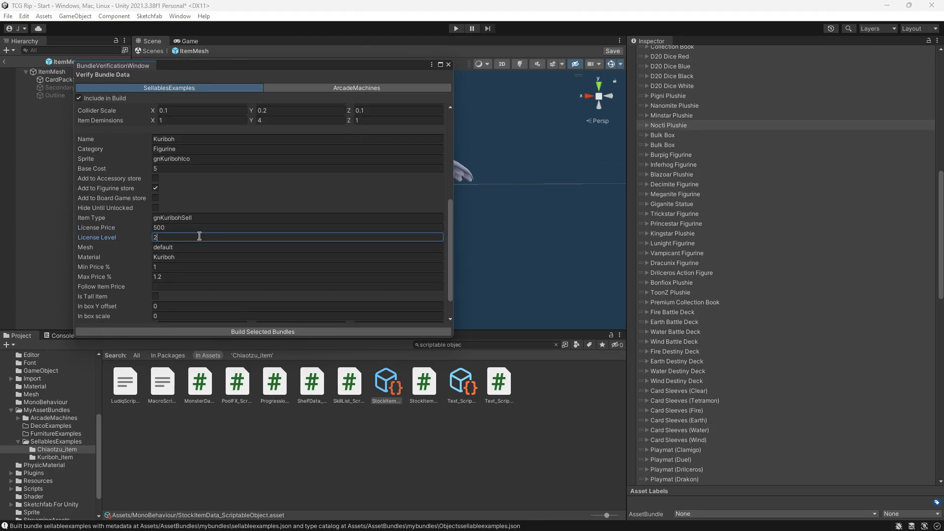
Check the mesh name in the Kuriboh_item folder and set the Kuriboh item's Mesh to Kuriboh.
{"action": "left_click", "coordinate": [154, 246]}
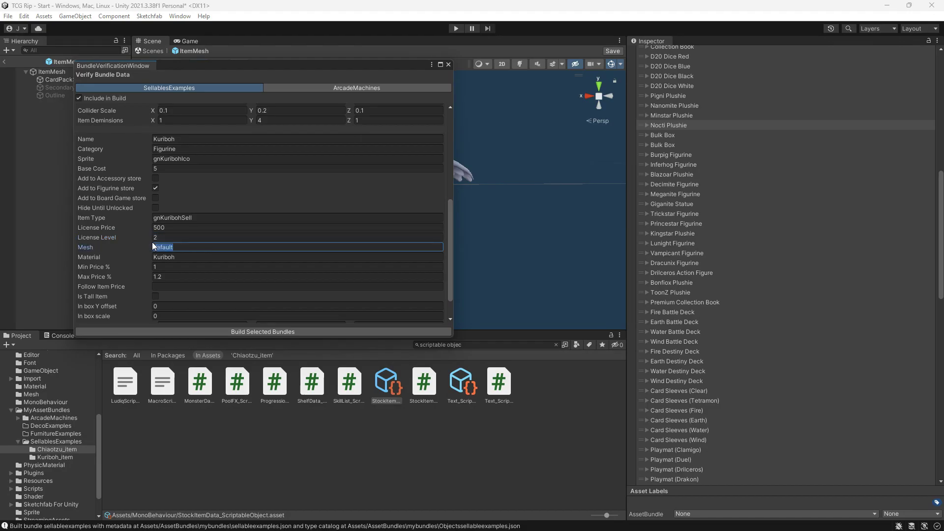
{"action": "left_click", "coordinate": [49, 457]}
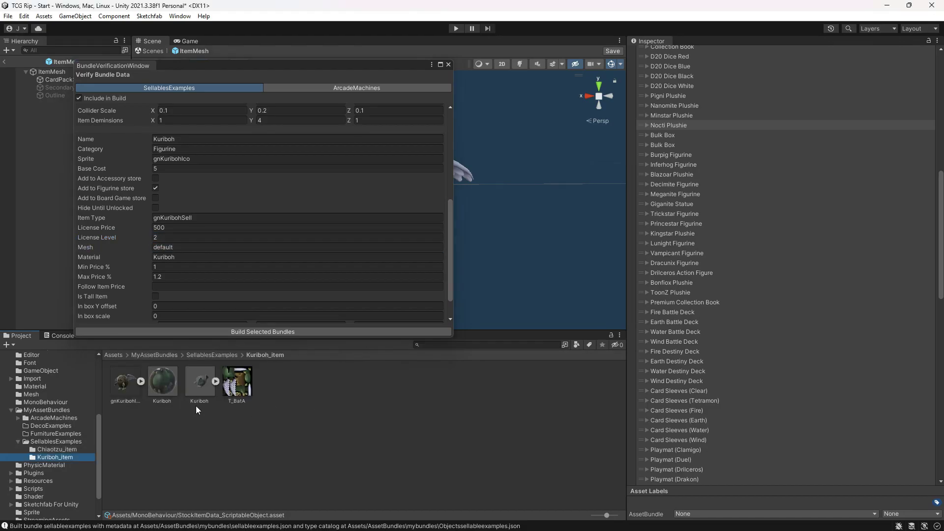
{"action": "left_click", "coordinate": [152, 247]}
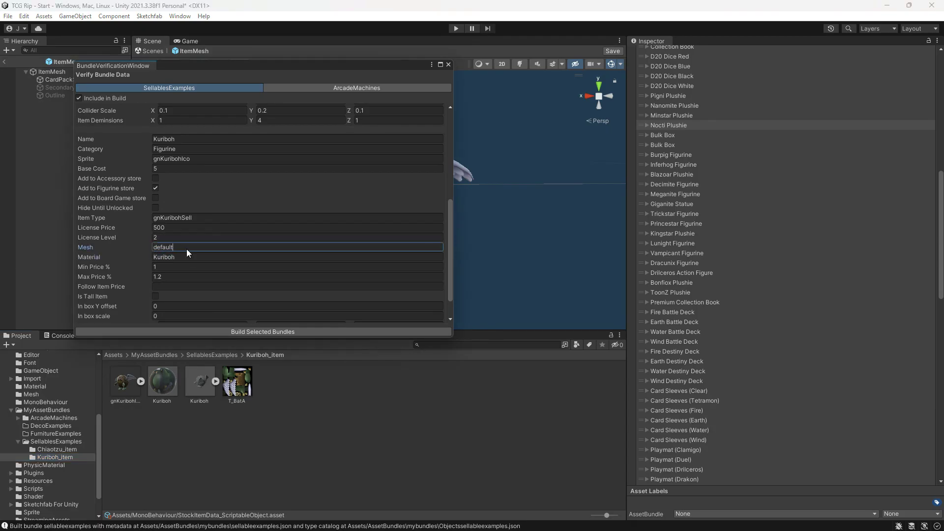
{"action": "left_click_drag", "start_coordinate": [186, 248], "coordinate": [164, 246]}
{"action": "type", "text": "Kuriboh"}
Set the Kuriboh item's Min Price % to 0.5 and Max Price % to 0.9.
{"action": "scroll", "coordinate": [142, 248], "scroll_direction": "down", "scroll_amount": 2}
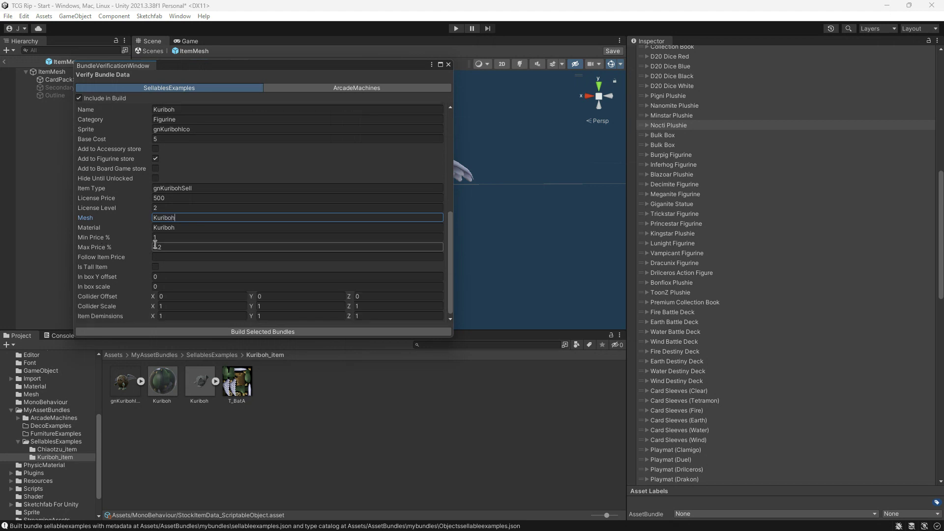
{"action": "left_click", "coordinate": [132, 238]}
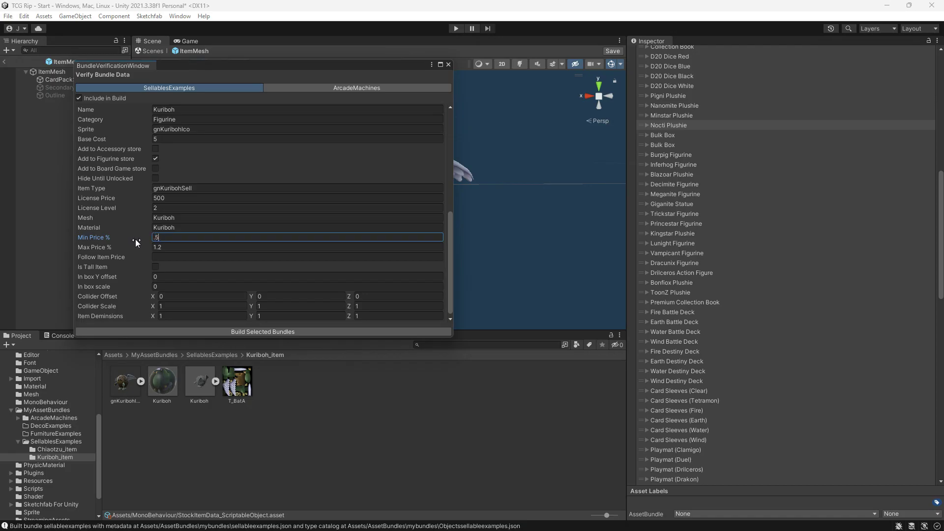
{"action": "left_click", "coordinate": [162, 248]}
{"action": "type", "text": "."}
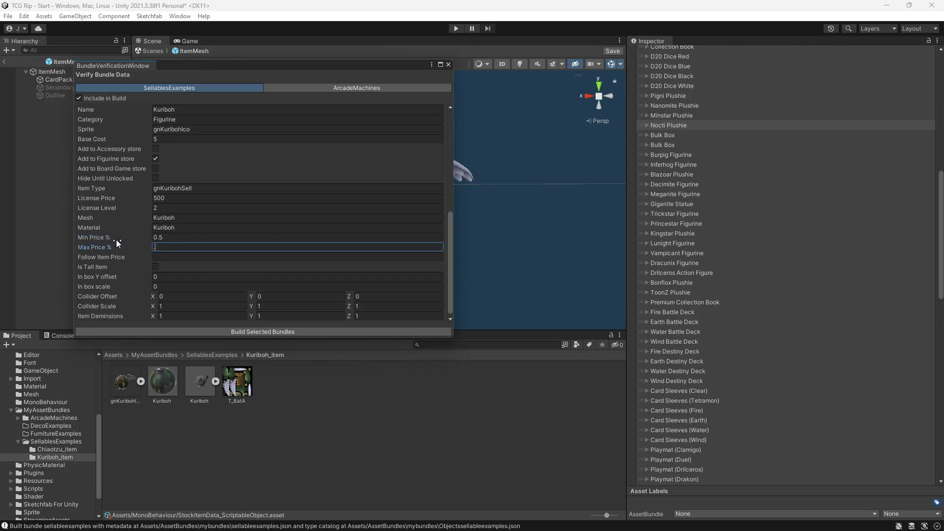
{"action": "type", "text": "9"}
{"action": "key", "text": "Return"}
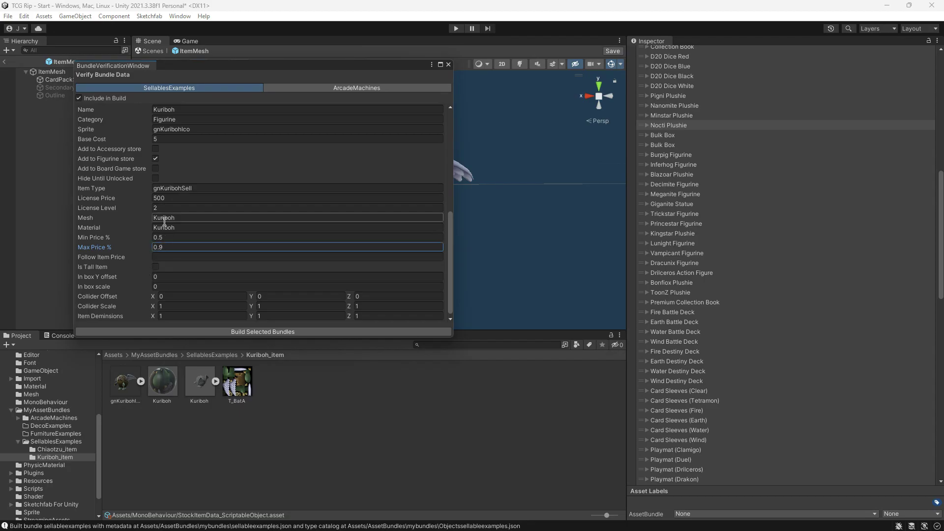
{"action": "scroll", "coordinate": [157, 196], "scroll_direction": "down", "scroll_amount": 1}
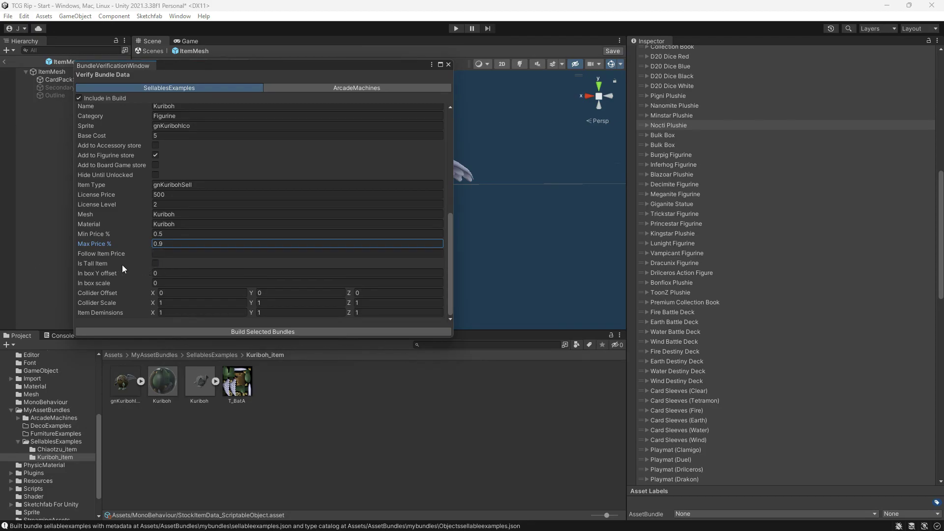
Set the Kuriboh item's In box scale to -0.1.
{"action": "left_click", "coordinate": [163, 273]}
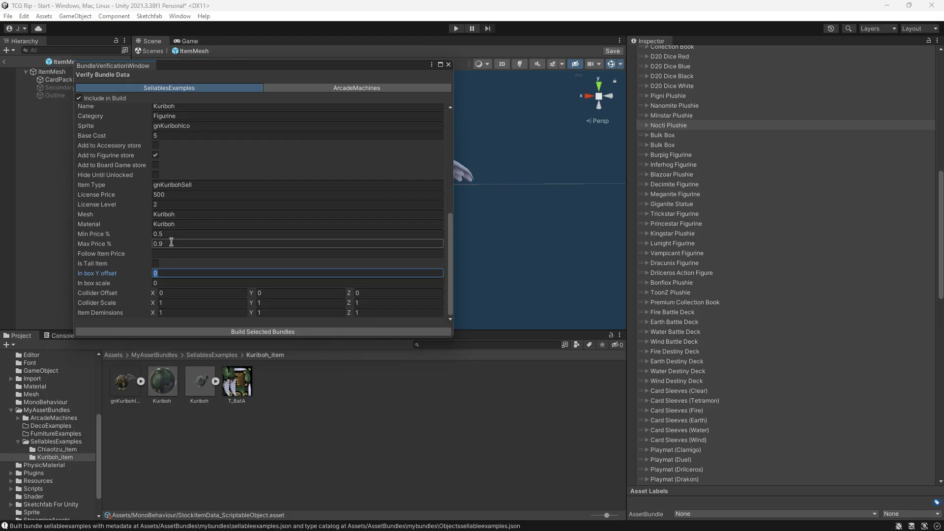
{"action": "left_click", "coordinate": [169, 253]}
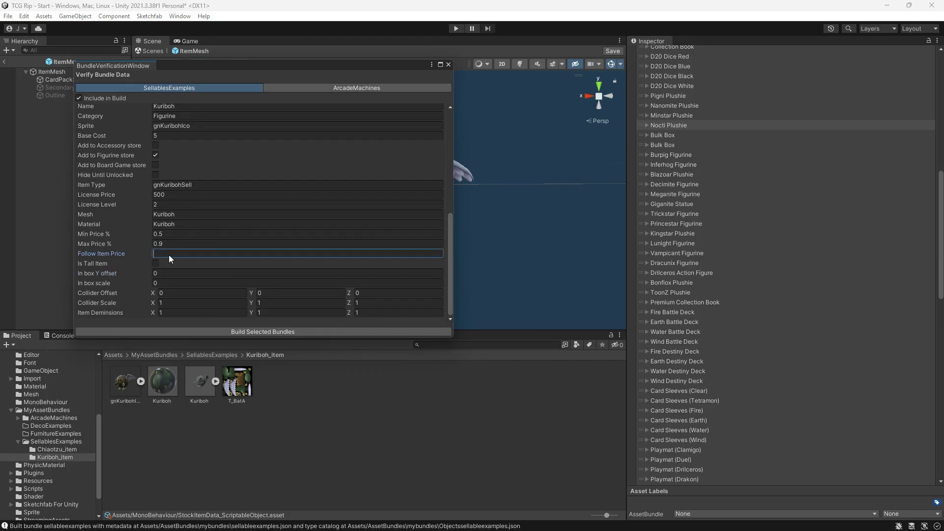
{"action": "left_click", "coordinate": [168, 281]}
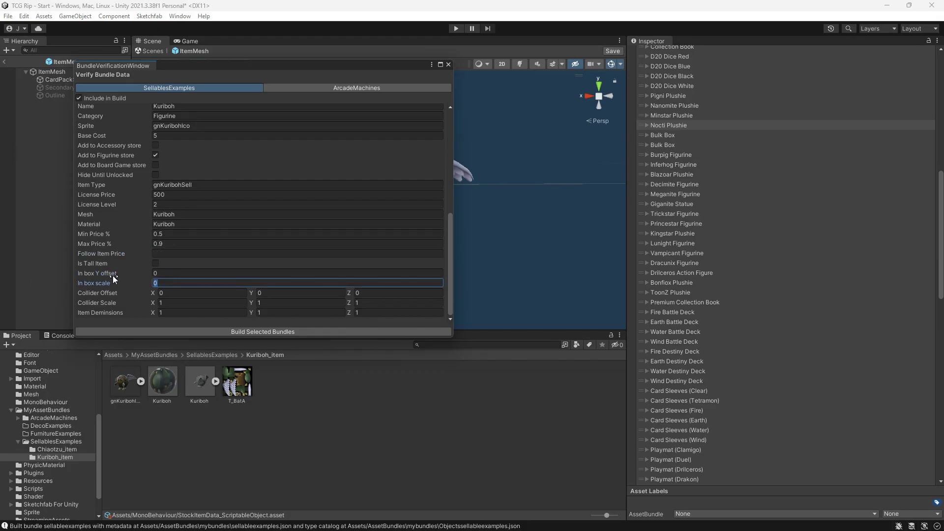
{"action": "type", "text": "-.1"}
Set the Kuriboh item's Collider Offset to Y -0.01 and Z 0.014, matching the box collider center on the ItemMesh object.
{"action": "left_click", "coordinate": [469, 174]}
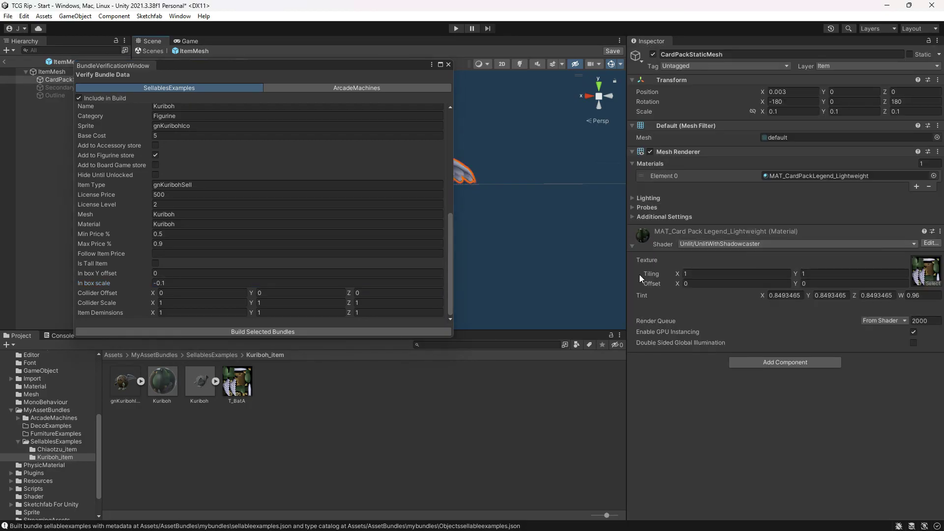
{"action": "left_click", "coordinate": [52, 71]}
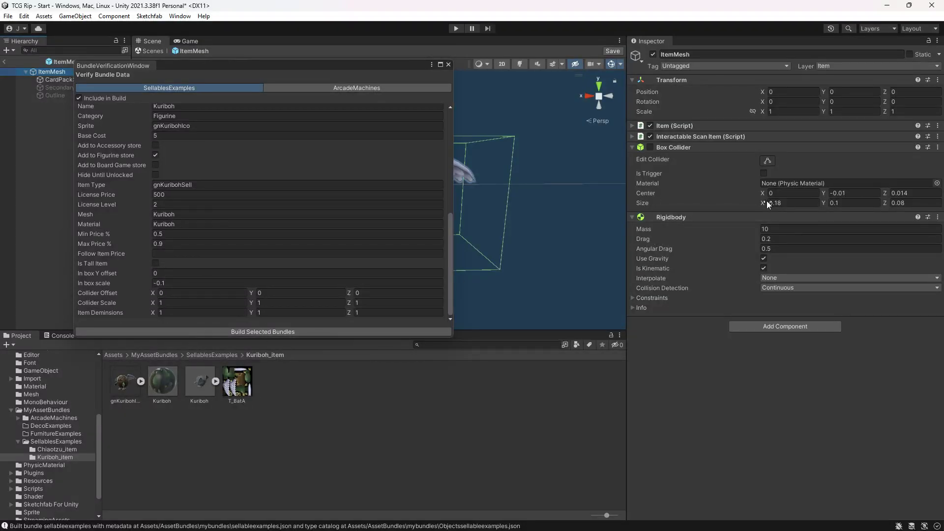
{"action": "left_click", "coordinate": [280, 292]}
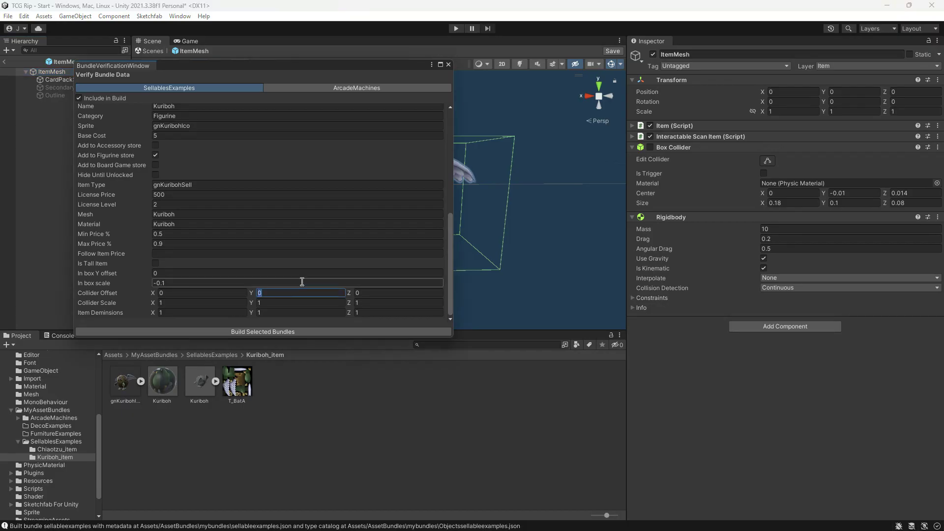
{"action": "key", "text": "BackSpace"}
{"action": "type", "text": "-.01"}
{"action": "left_click", "coordinate": [366, 296]}
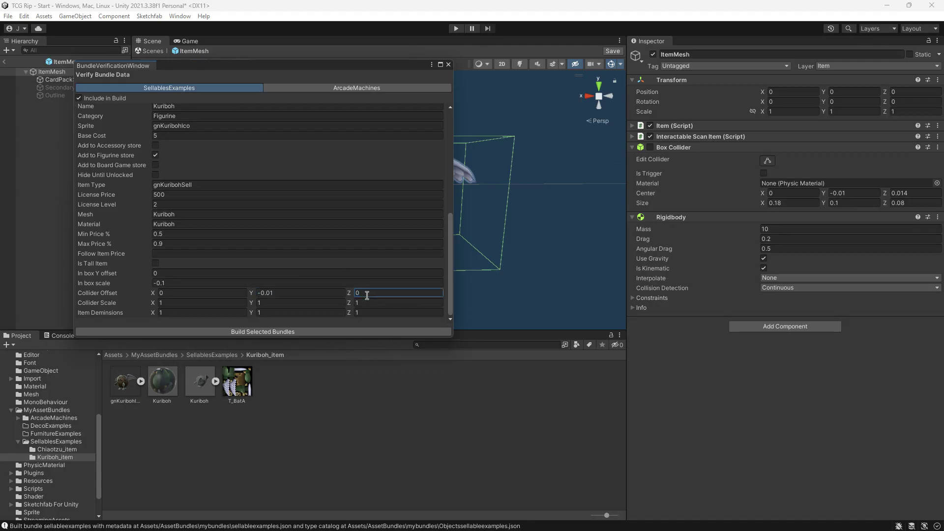
{"action": "double_click", "coordinate": [367, 295]}
{"action": "type", "text": ".014"}
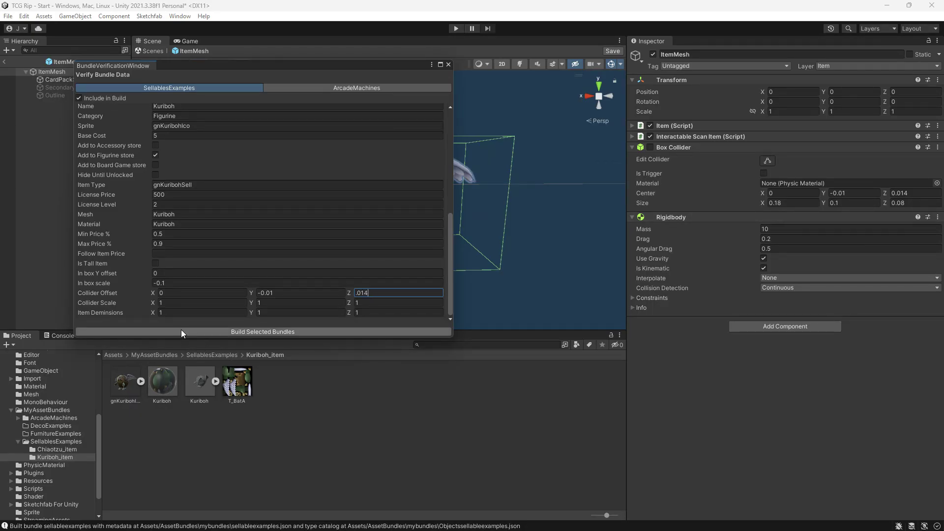
Set the Kuriboh item's Collider Scale to X 0.18, Y 0.1 and Z 0.08, matching ItemMesh's box collider size.
{"action": "left_click", "coordinate": [175, 303]}
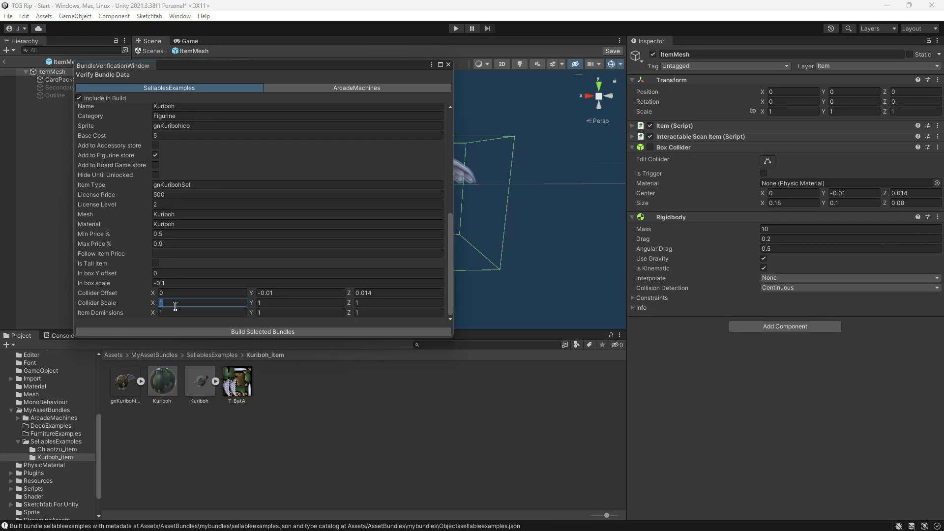
{"action": "type", "text": "0.18"}
{"action": "key", "text": "Tab"}
{"action": "key", "text": "BackSpace"}
{"action": "type", "text": "0.1"}
{"action": "key", "text": "Tab"}
{"action": "type", "text": ".08"}
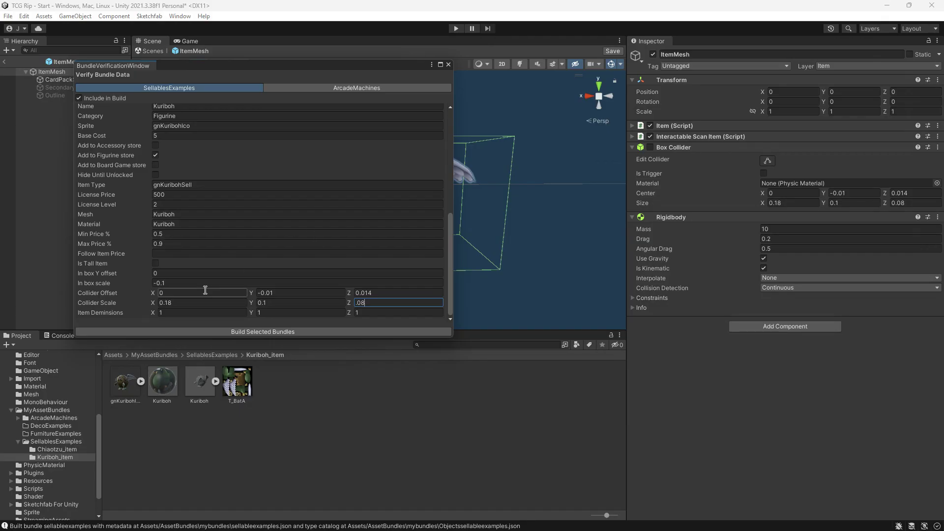
Set the Kuriboh item's Item Deminsions to X 2 and Y 2.5, keeping Z at 1, and build the selected bundles.
{"action": "left_click", "coordinate": [185, 312]}
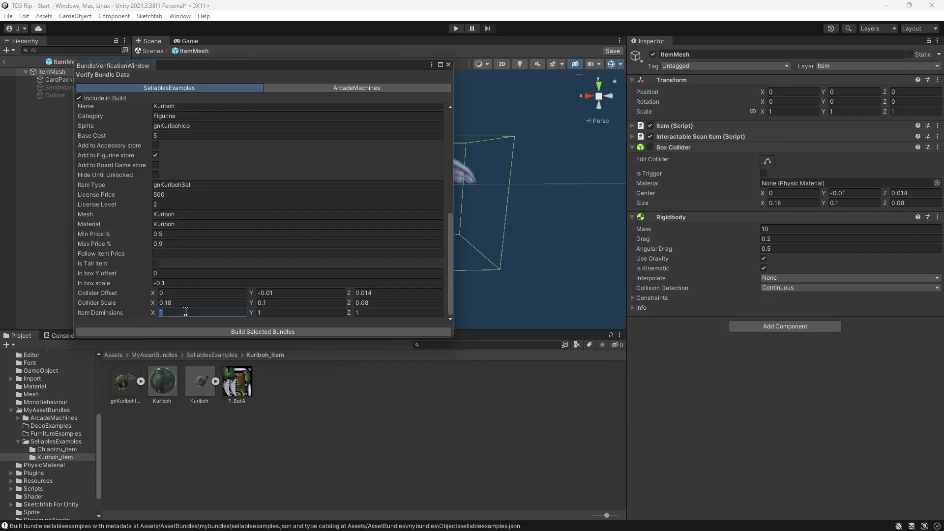
{"action": "type", "text": "2"}
{"action": "key", "text": "Tab"}
{"action": "type", "text": "2.5"}
{"action": "key", "text": "Tab"}
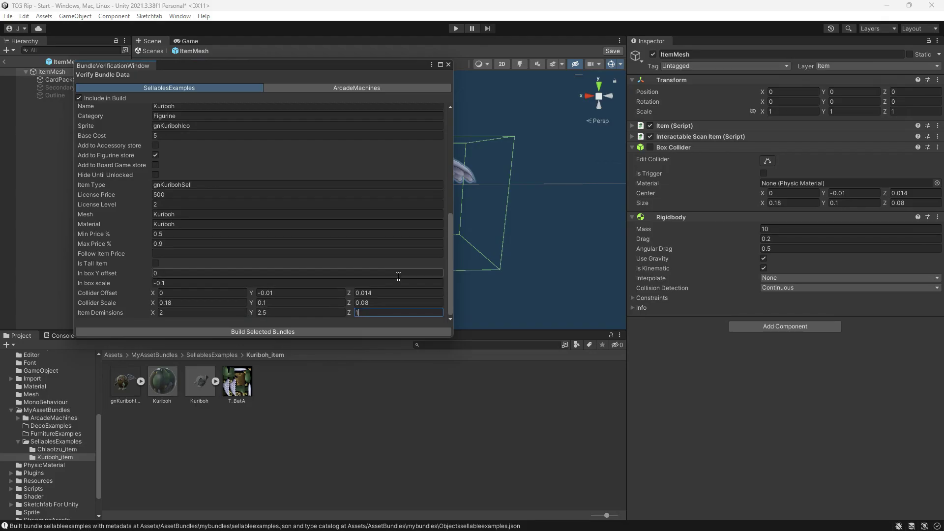
{"action": "left_click", "coordinate": [318, 330]}
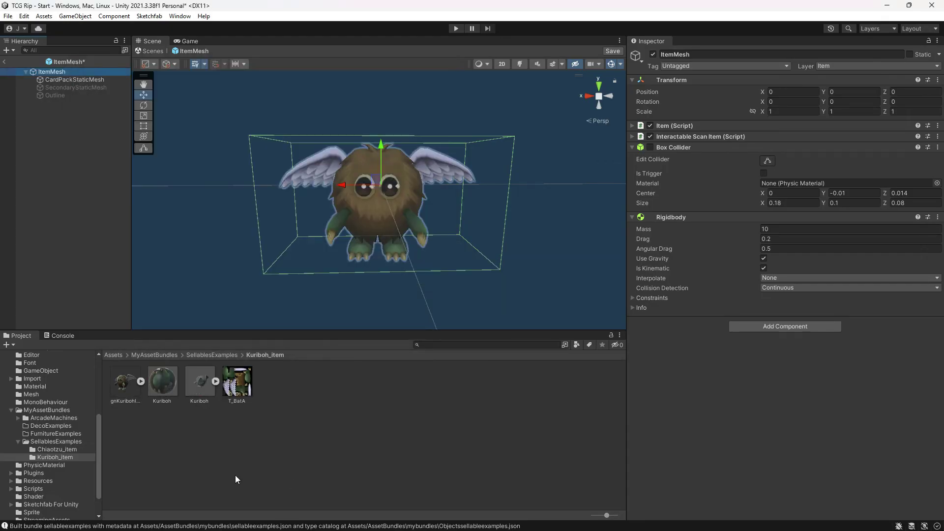
Examine the built files in the AssetBundles/mybundles folder, including the contents of sellableexamples.json and Objectssellableexamples.json.
{"action": "scroll", "coordinate": [77, 437], "scroll_direction": "up", "scroll_amount": 5}
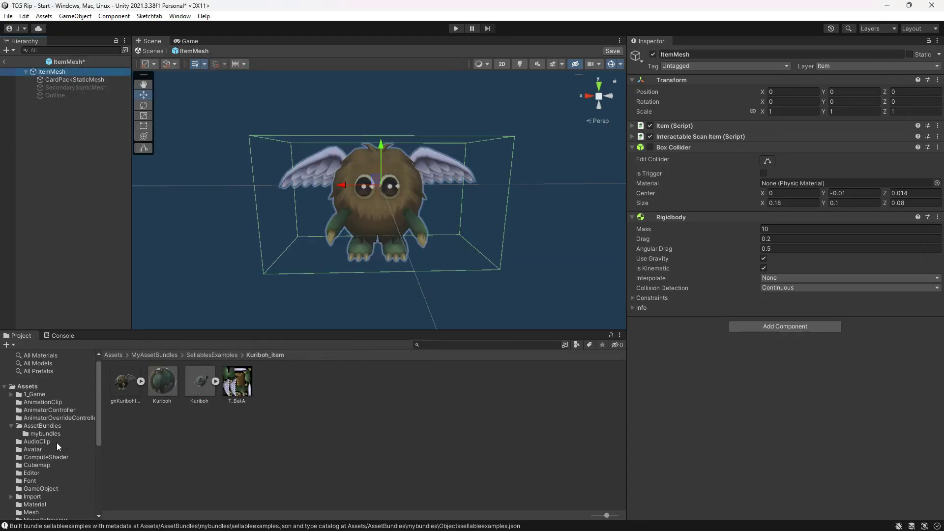
{"action": "left_click", "coordinate": [45, 434]}
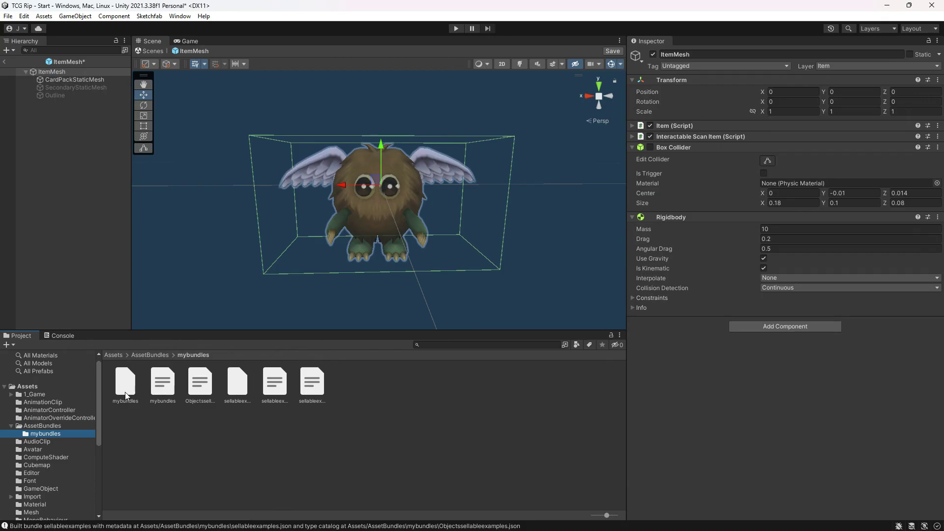
{"action": "left_click", "coordinate": [29, 426]}
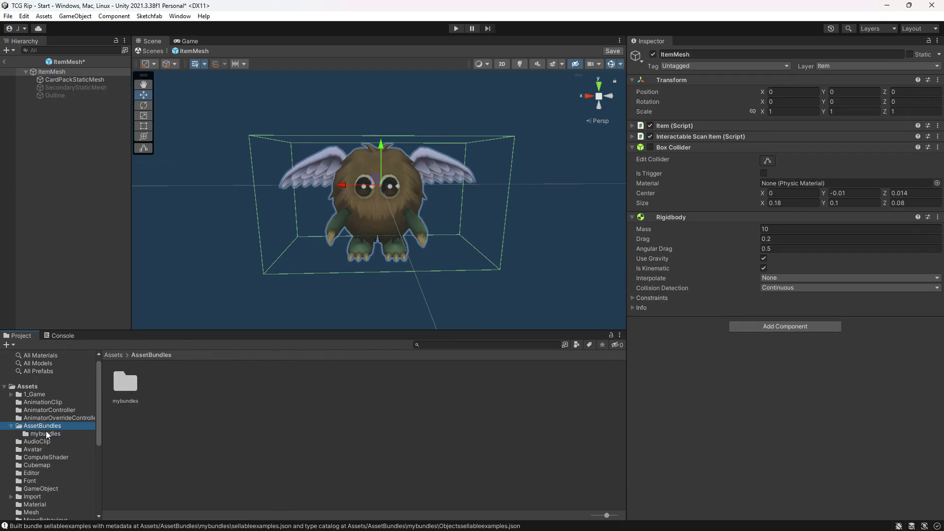
{"action": "left_click", "coordinate": [129, 386]}
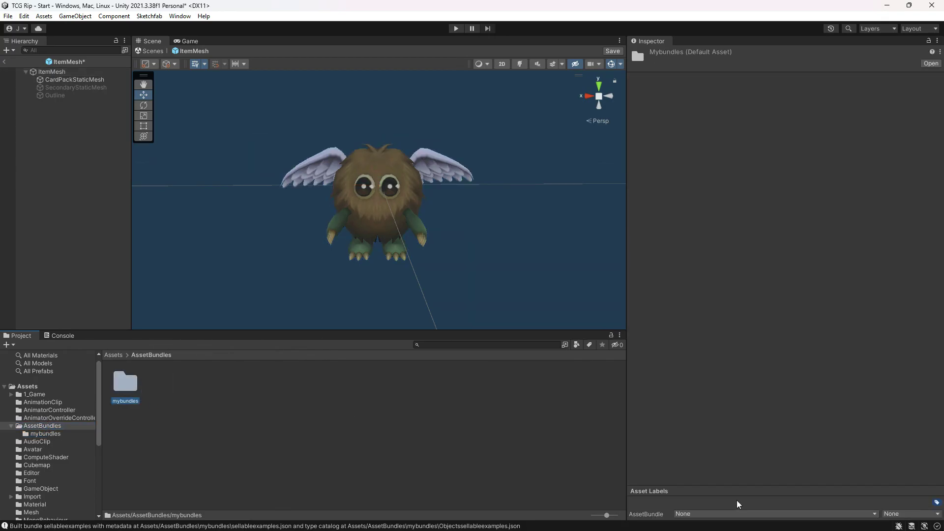
{"action": "double_click", "coordinate": [135, 393]}
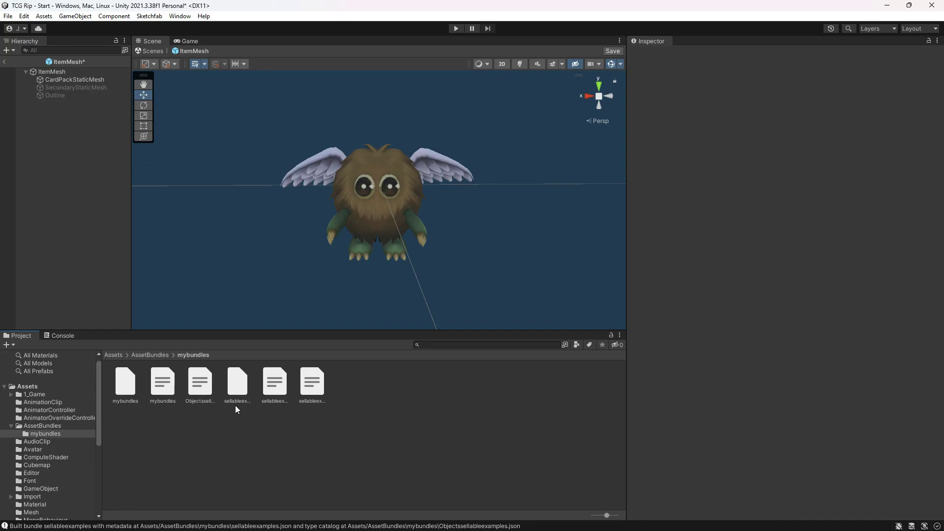
{"action": "left_click", "coordinate": [238, 391]}
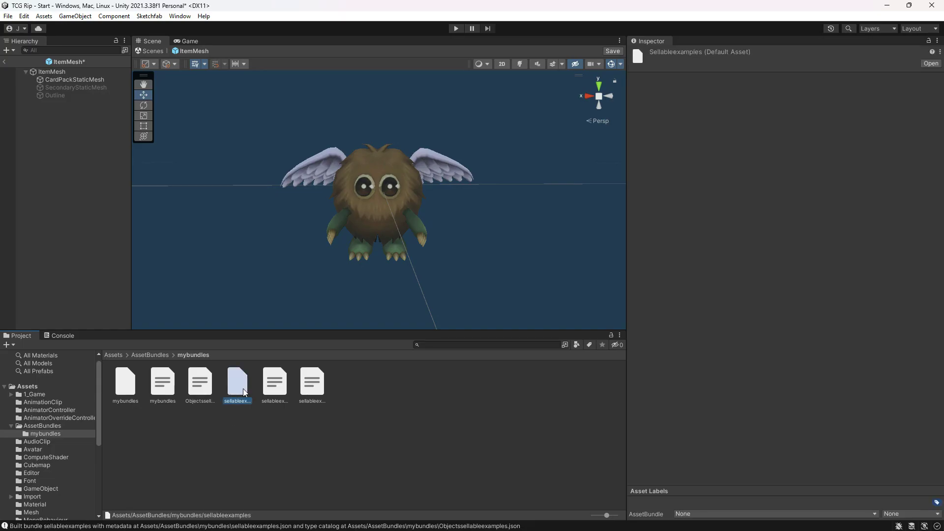
{"action": "left_click", "coordinate": [274, 390]}
{"action": "scroll", "coordinate": [687, 444], "scroll_direction": "down", "scroll_amount": 10}
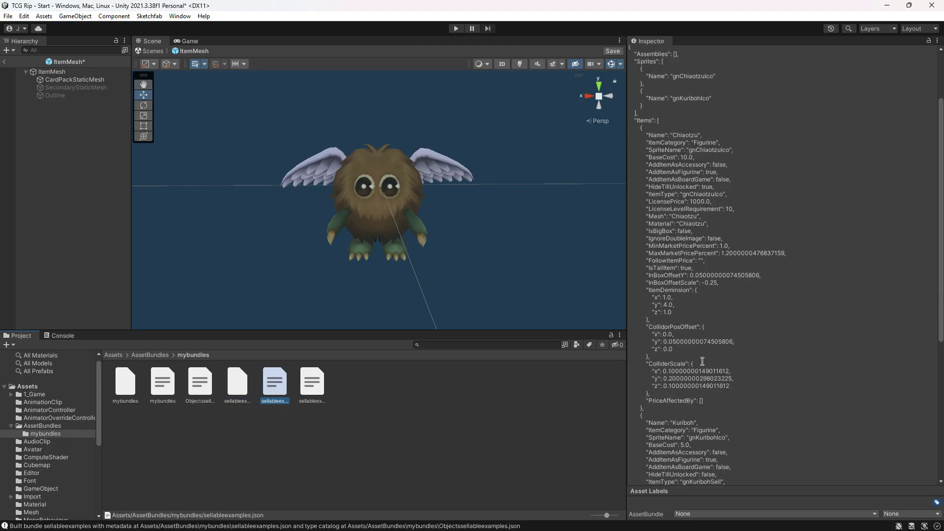
{"action": "scroll", "coordinate": [686, 444], "scroll_direction": "down", "scroll_amount": 4}
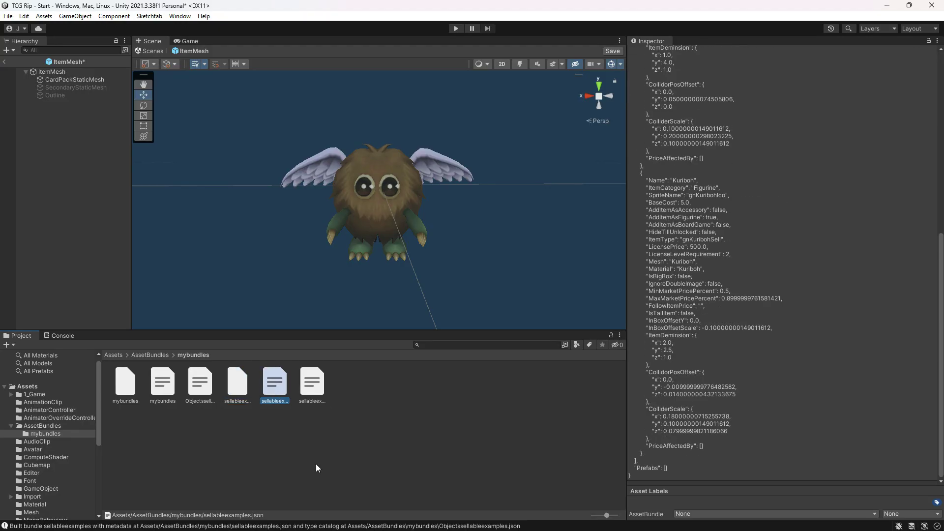
{"action": "left_click", "coordinate": [199, 392]}
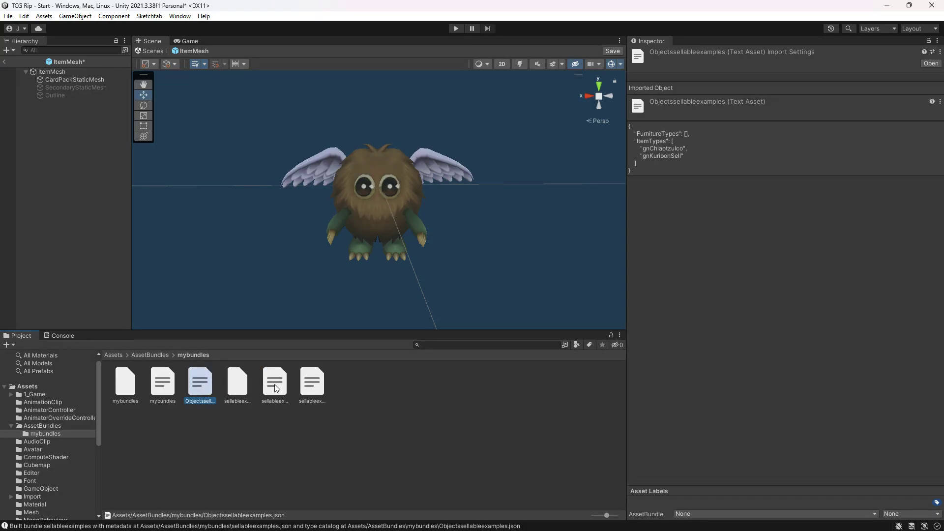
Switch to the File Explorer window and go to the Desktop folder.
{"action": "mouse_move", "coordinate": [536, 529]}
{"action": "left_click", "coordinate": [346, 416]}
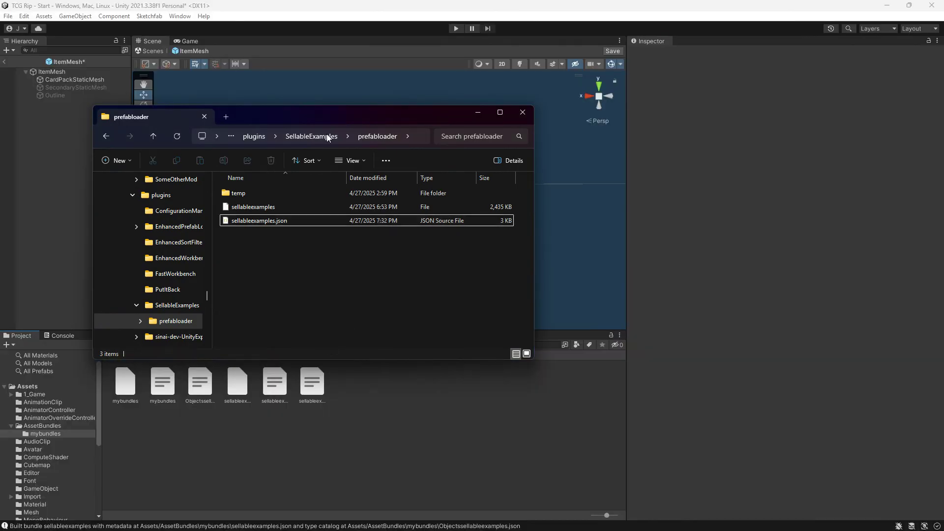
{"action": "left_click_drag", "start_coordinate": [336, 110], "coordinate": [334, 170]}
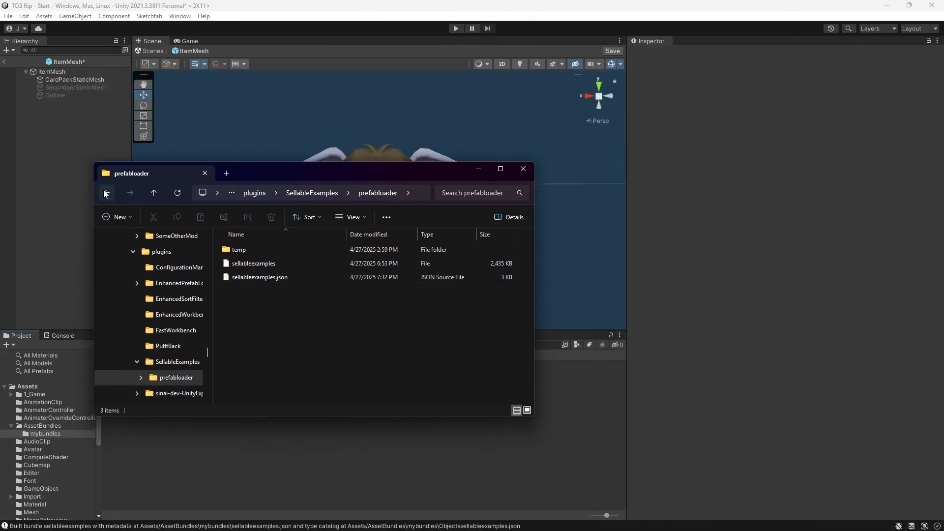
{"action": "scroll", "coordinate": [145, 299], "scroll_direction": "up", "scroll_amount": 10}
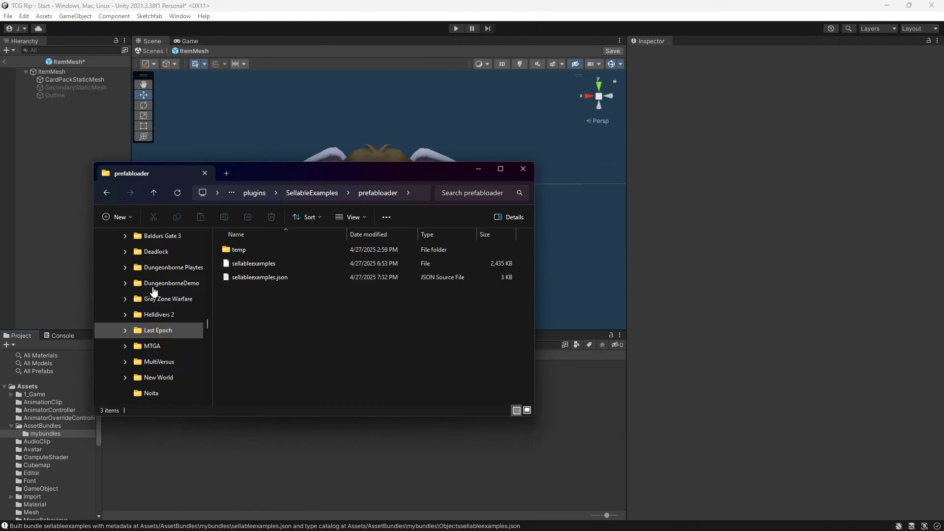
{"action": "scroll", "coordinate": [152, 287], "scroll_direction": "up", "scroll_amount": 15}
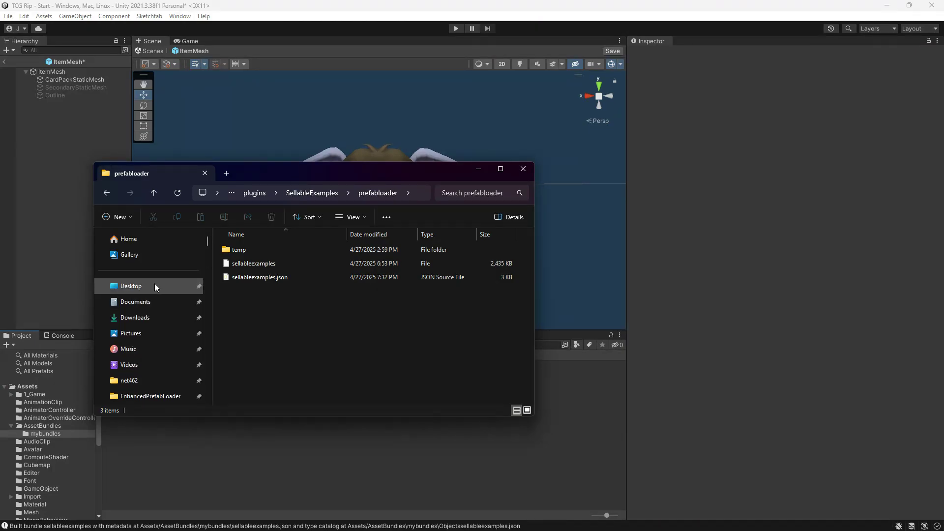
{"action": "left_click", "coordinate": [150, 289]}
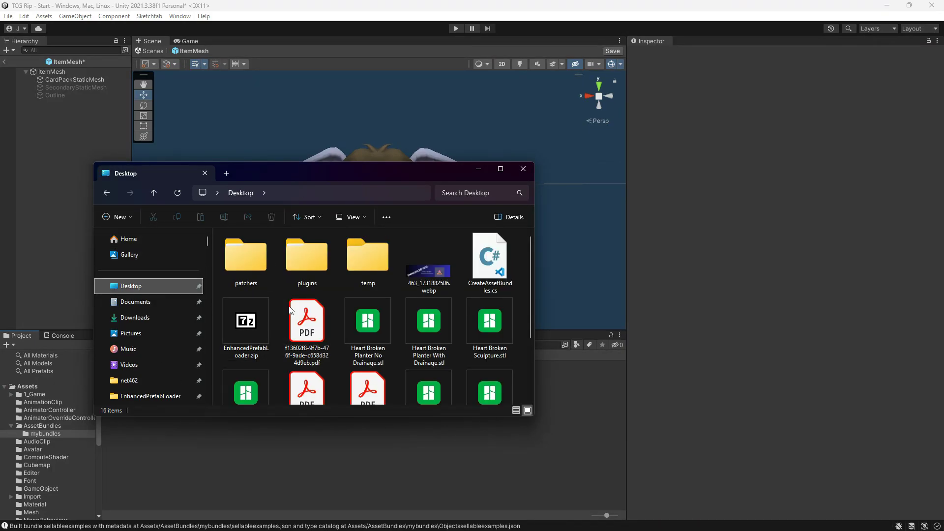
Create a folder named MyVeryCoolPlugin on the Desktop and open it.
{"action": "scroll", "coordinate": [335, 353], "scroll_direction": "down", "scroll_amount": 3}
{"action": "right_click", "coordinate": [336, 361]}
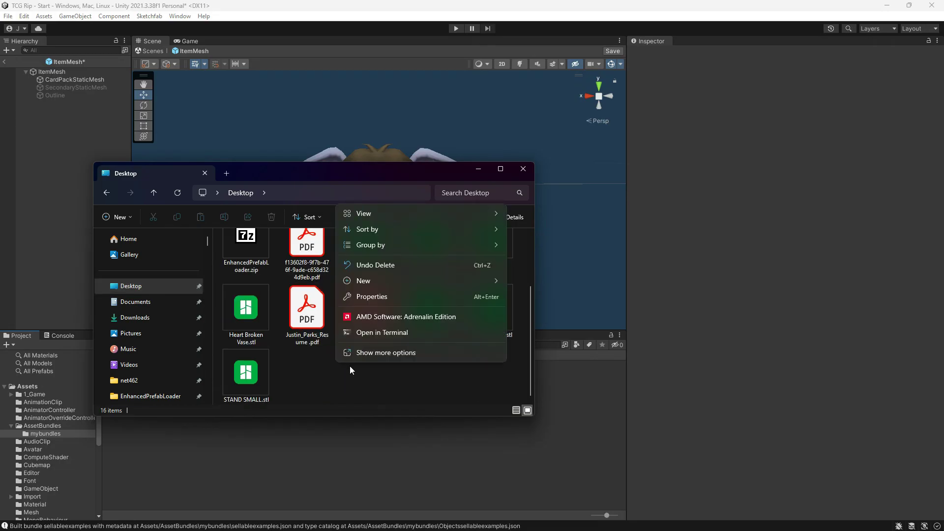
{"action": "mouse_move", "coordinate": [385, 285]}
{"action": "left_click", "coordinate": [530, 280]}
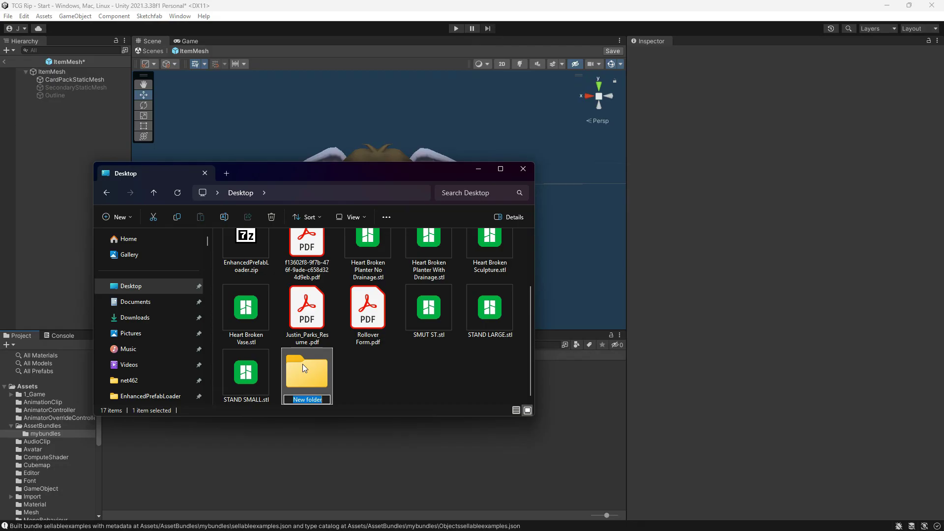
{"action": "type", "text": "MyVeryCoolPlugin"}
{"action": "key", "text": "Return"}
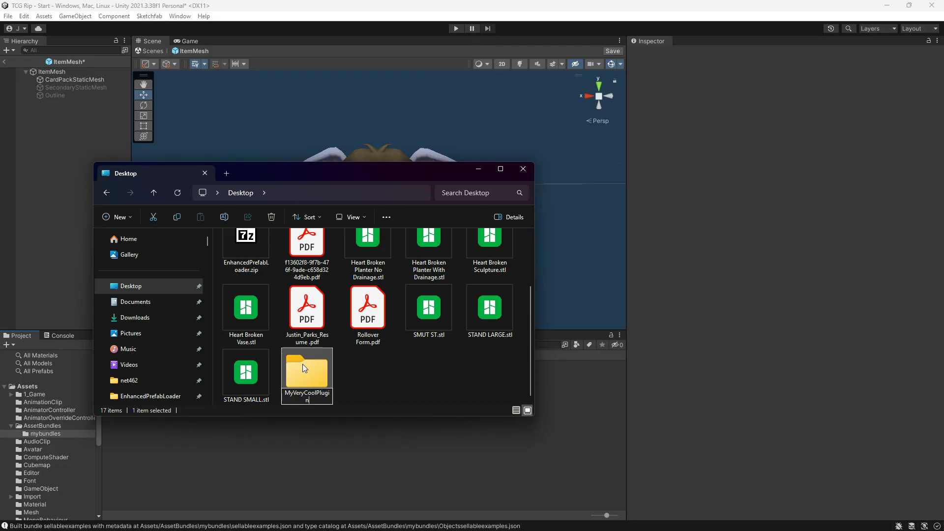
{"action": "double_click", "coordinate": [303, 365]}
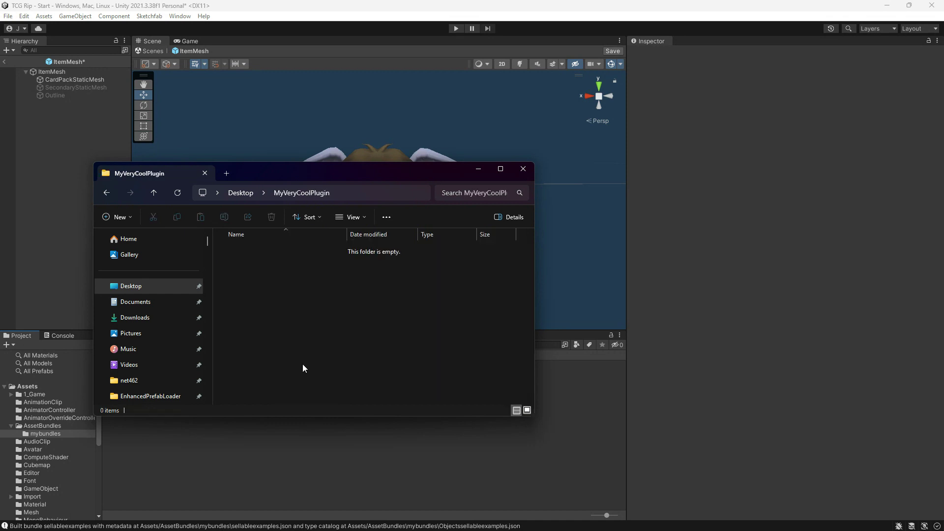
Restore the Unity window from full screen and arrange the MyVeryCoolPlugin folder window beside the mybundles files.
{"action": "left_click_drag", "start_coordinate": [326, 171], "coordinate": [657, 183]}
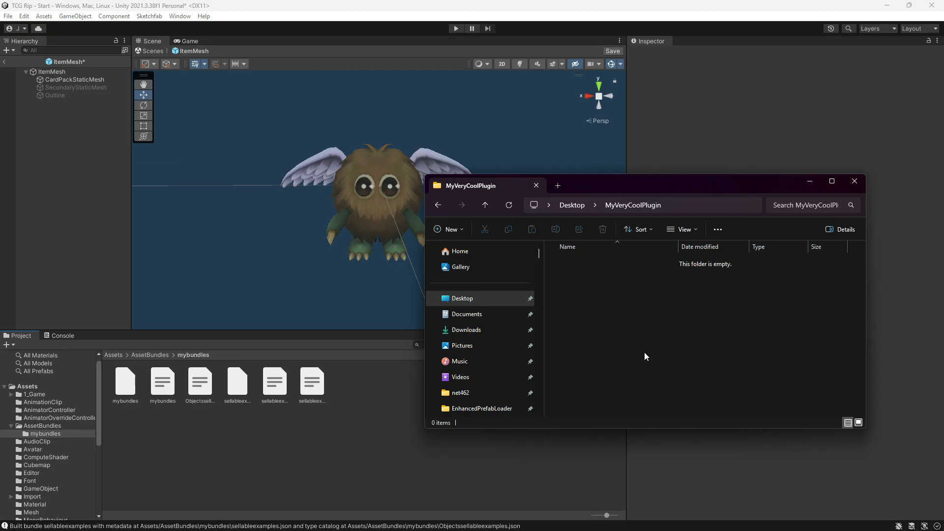
{"action": "double_click", "coordinate": [645, 4]}
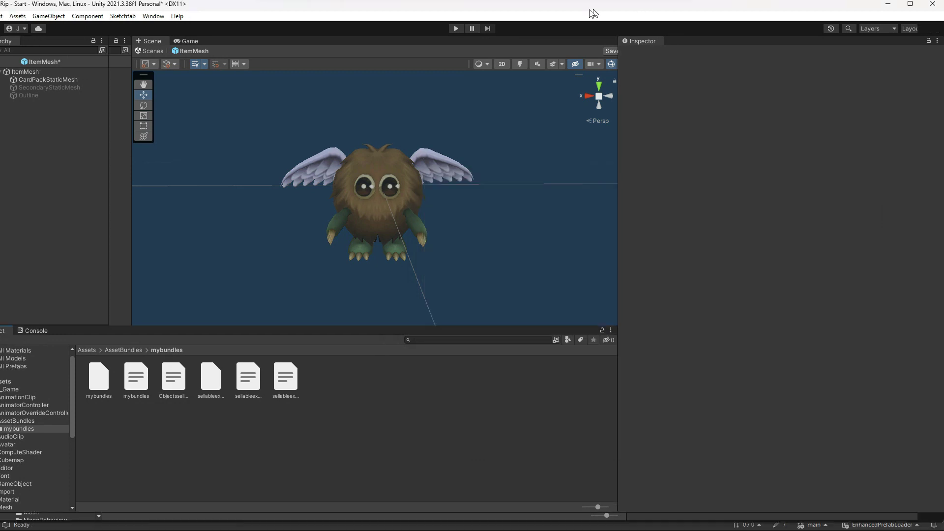
{"action": "left_click", "coordinate": [851, 308]}
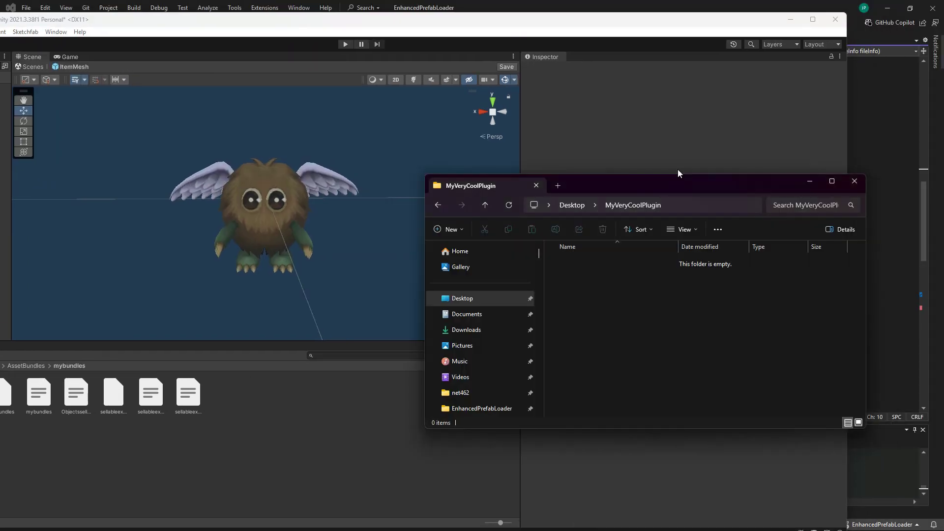
{"action": "left_click_drag", "start_coordinate": [659, 182], "coordinate": [673, 178]}
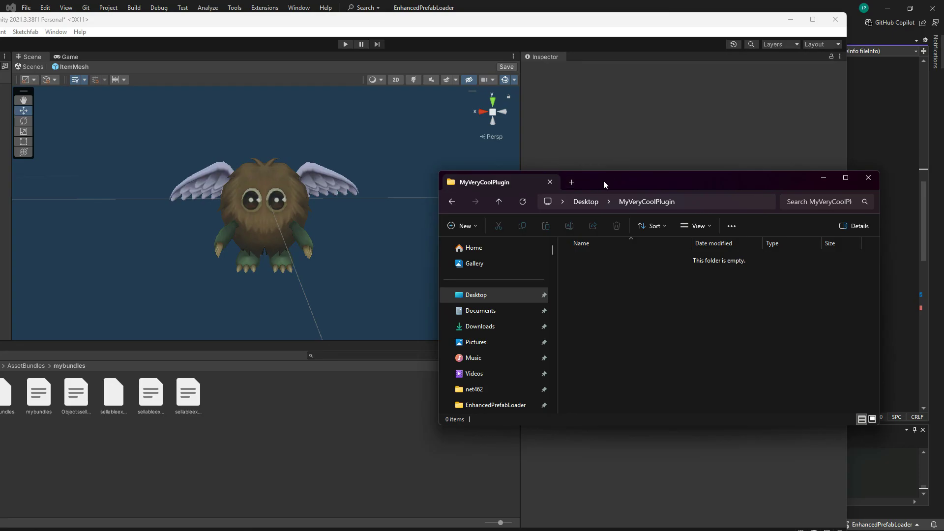
Create a subfolder named something_prefabloader inside the MyVeryCoolPlugin folder.
{"action": "left_click_drag", "start_coordinate": [603, 180], "coordinate": [591, 185]}
{"action": "right_click", "coordinate": [644, 331]}
{"action": "left_click", "coordinate": [612, 312]}
{"action": "right_click", "coordinate": [612, 312]}
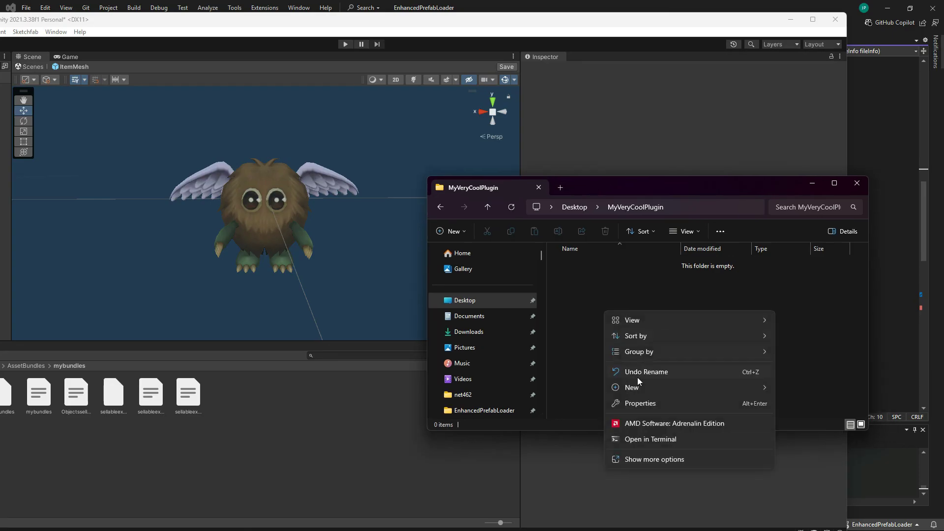
{"action": "mouse_move", "coordinate": [642, 393]}
{"action": "left_click", "coordinate": [801, 387]}
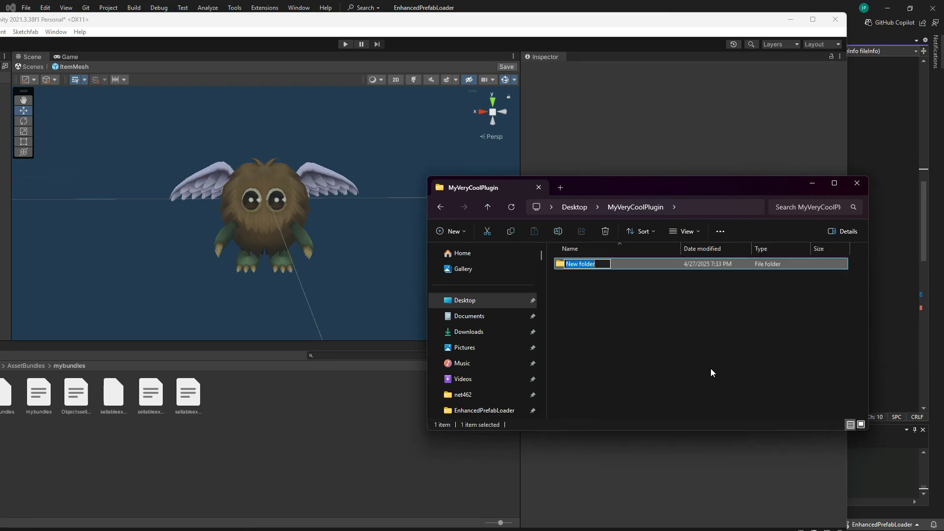
{"action": "key", "text": "BackSpace"}
{"action": "type", "text": "something_prefabL"}
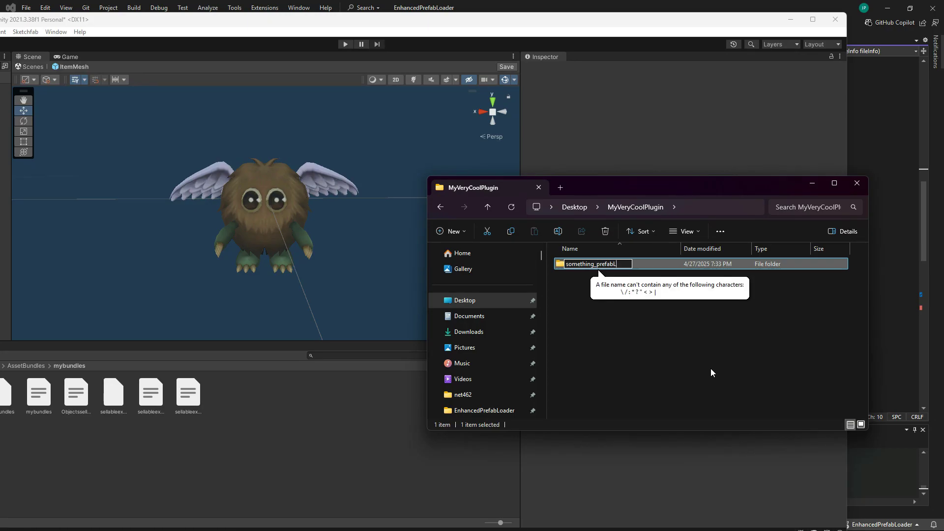
{"action": "type", "text": "oader"}
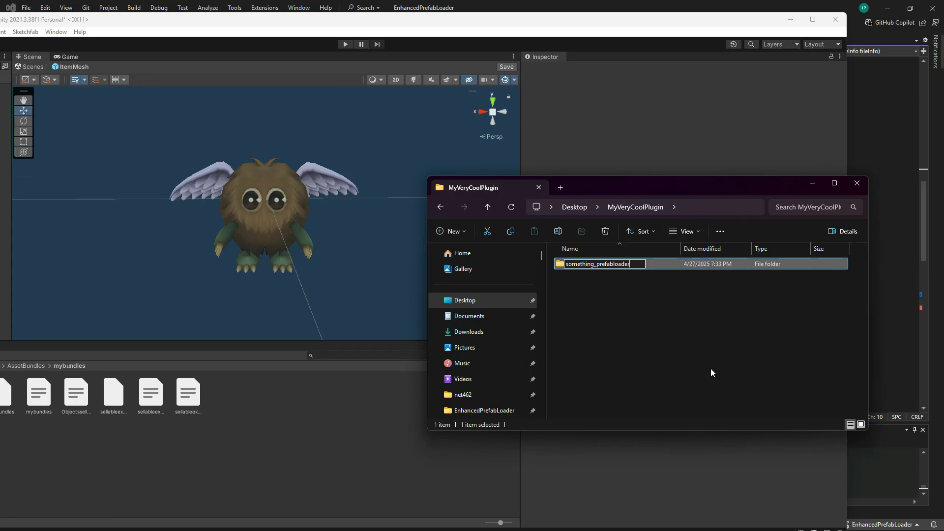
{"action": "key", "text": "Return"}
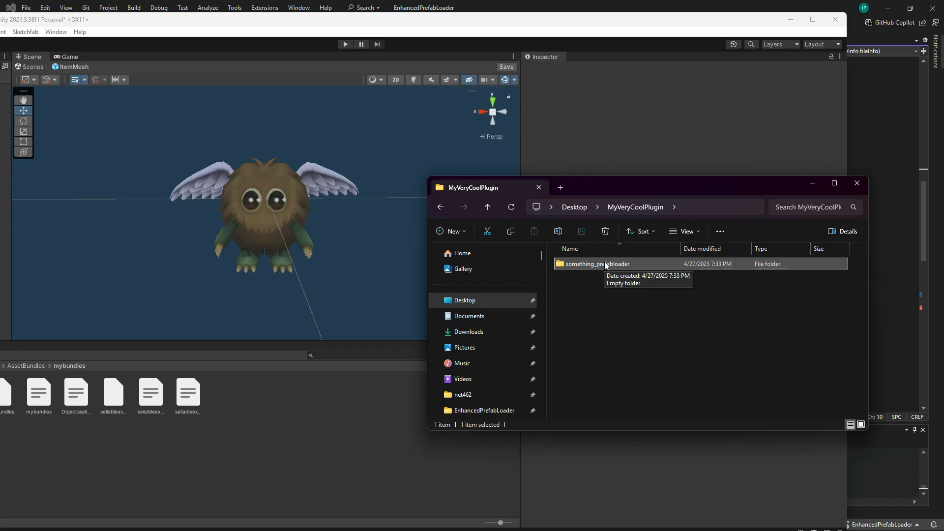
{"action": "left_click", "coordinate": [600, 331]}
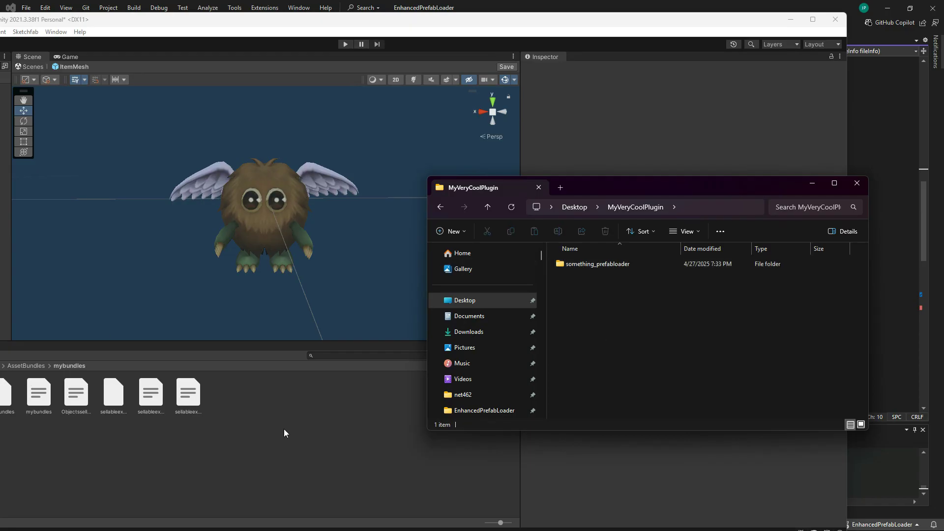
Arrange the Unity window and the MyVeryCoolPlugin folder window so the mybundles files and the folder's contents are both visible.
{"action": "left_click", "coordinate": [115, 405]}
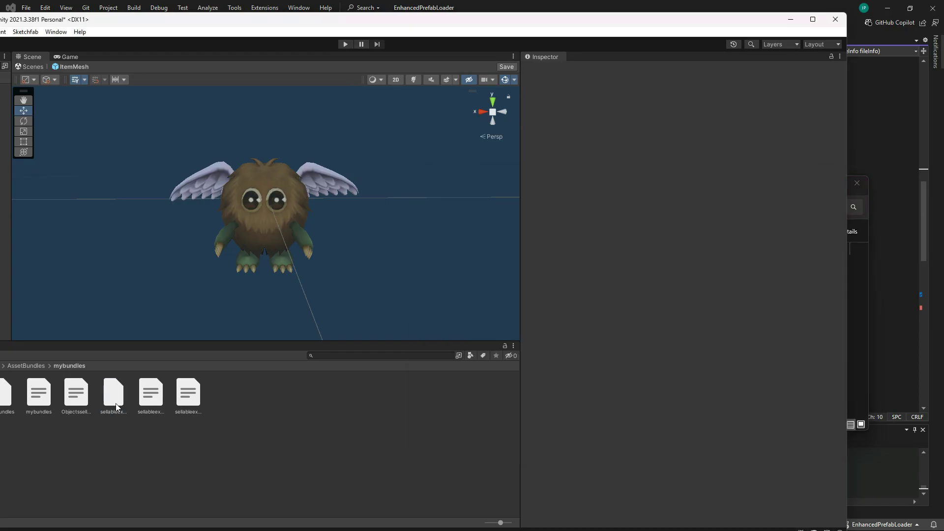
{"action": "left_click", "coordinate": [854, 309]}
{"action": "left_click_drag", "start_coordinate": [766, 191], "coordinate": [739, 192]}
{"action": "left_click_drag", "start_coordinate": [617, 22], "coordinate": [562, 53]}
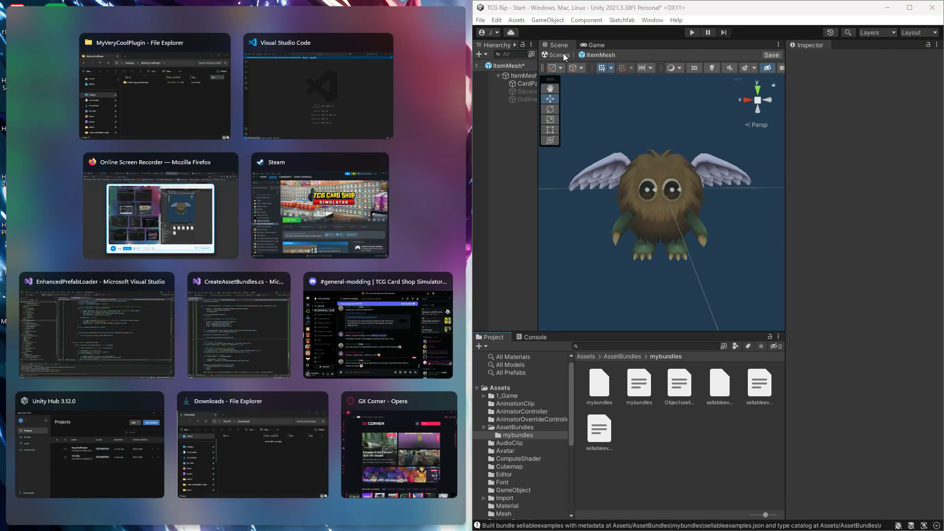
{"action": "key", "text": "Escape"}
{"action": "left_click_drag", "start_coordinate": [344, 69], "coordinate": [580, 96]}
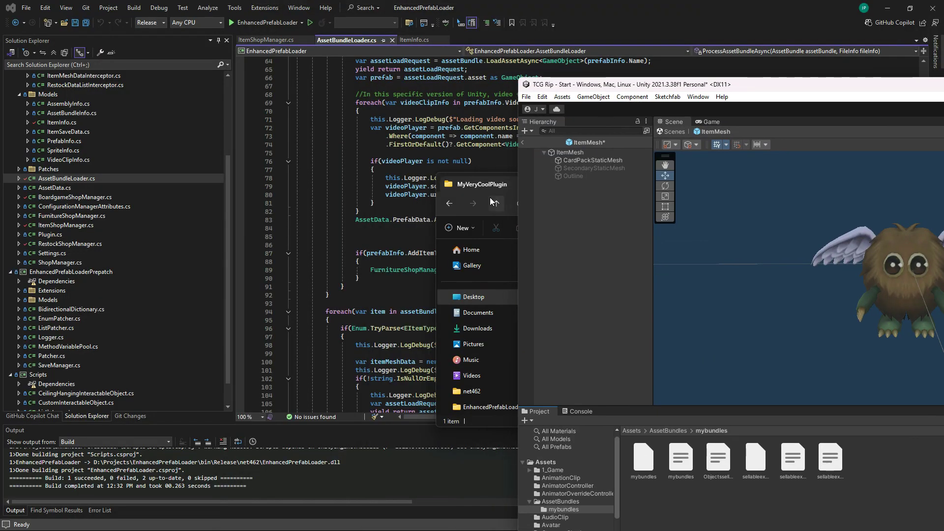
{"action": "left_click", "coordinate": [485, 179]}
{"action": "left_click_drag", "start_coordinate": [609, 186], "coordinate": [270, 222]}
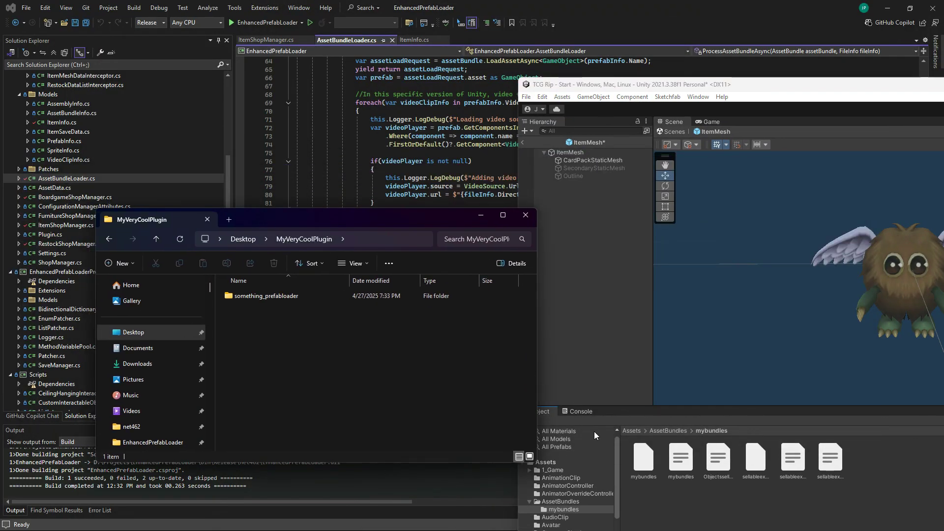
Copy the sellableexamples bundle and sellableexamples.json from mybundles into the something_prefabloader folder.
{"action": "left_click", "coordinate": [759, 467]}
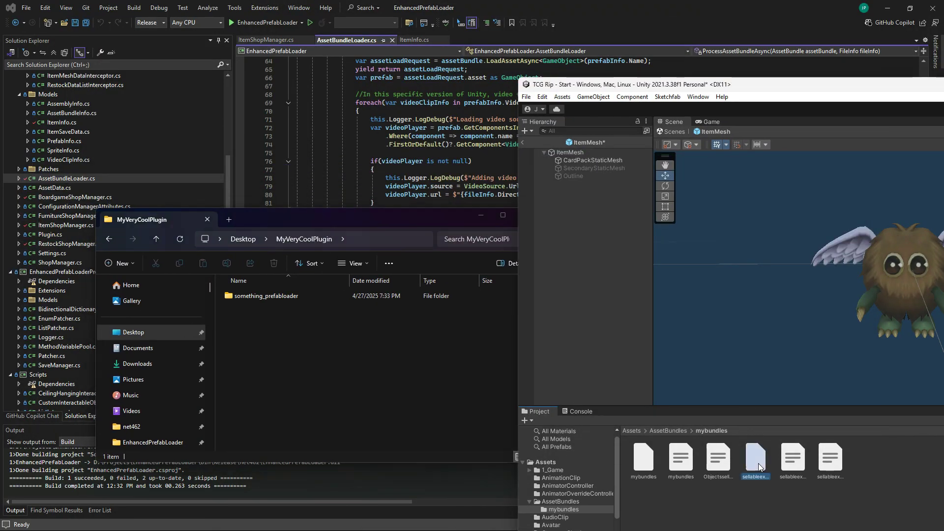
{"action": "left_click", "coordinate": [287, 296]}
{"action": "double_click", "coordinate": [796, 461]}
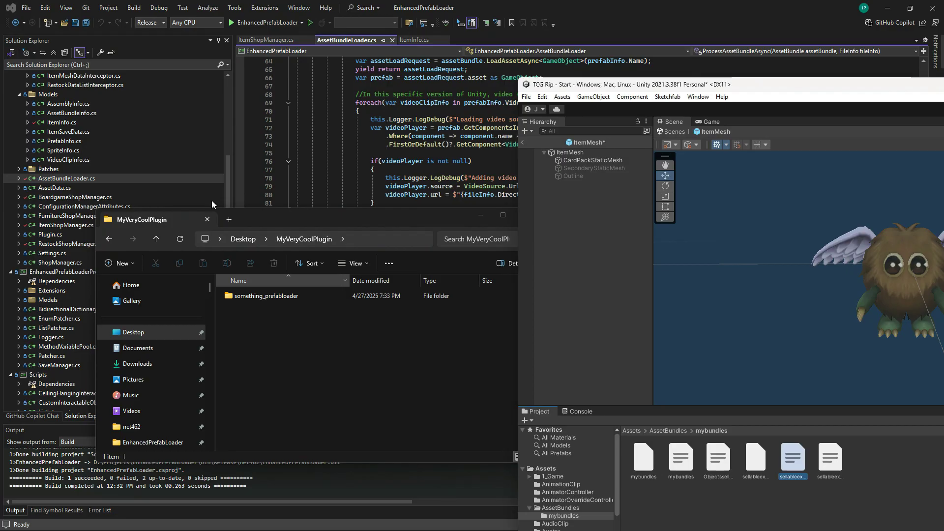
{"action": "left_click_drag", "start_coordinate": [802, 468], "coordinate": [281, 300]}
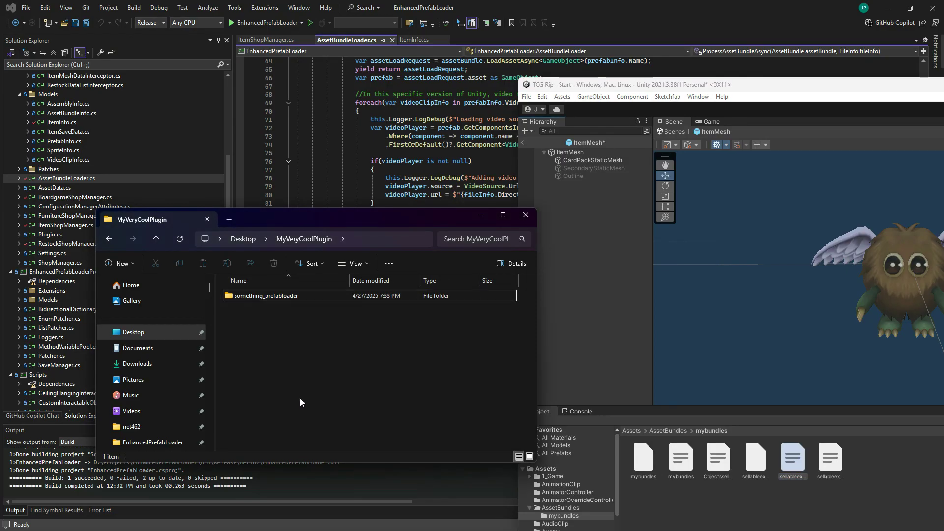
Create a second subfolder named prefabloader inside MyVeryCoolPlugin.
{"action": "left_click_drag", "start_coordinate": [371, 214], "coordinate": [349, 209]}
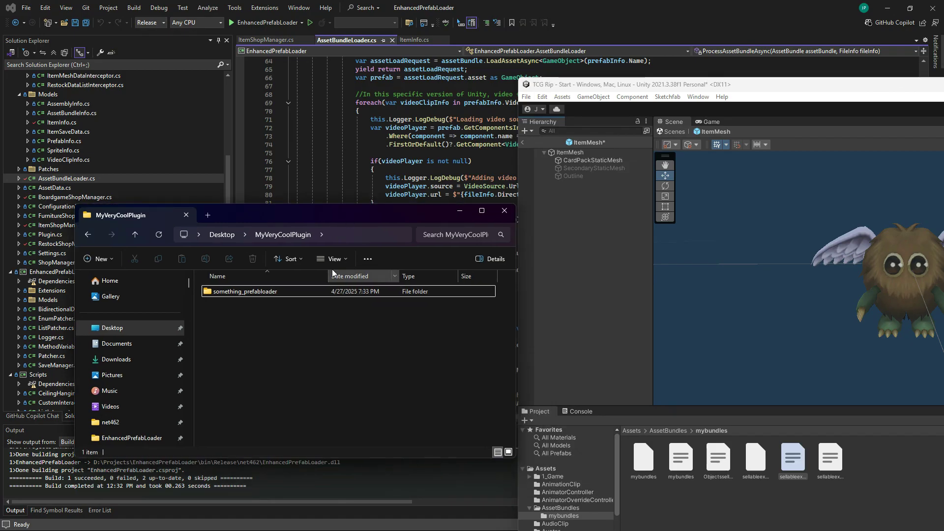
{"action": "right_click", "coordinate": [274, 367]}
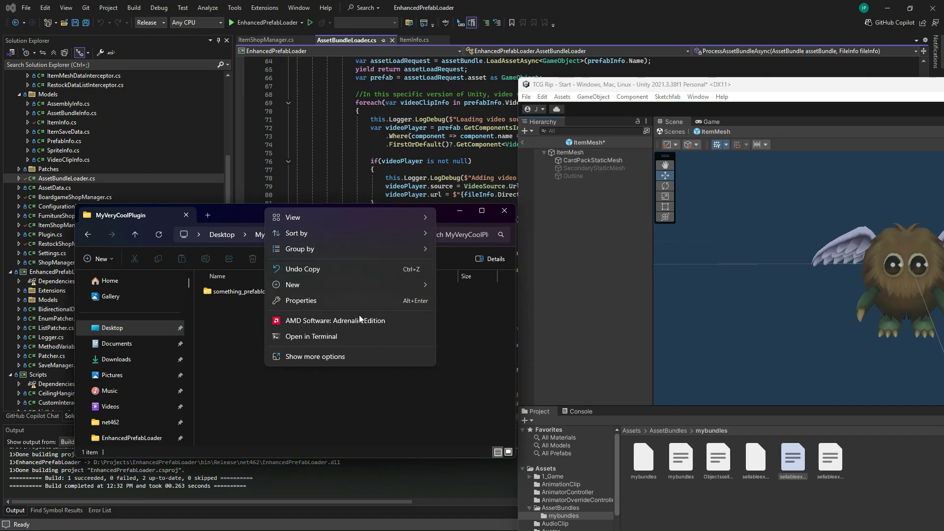
{"action": "mouse_move", "coordinate": [360, 290]}
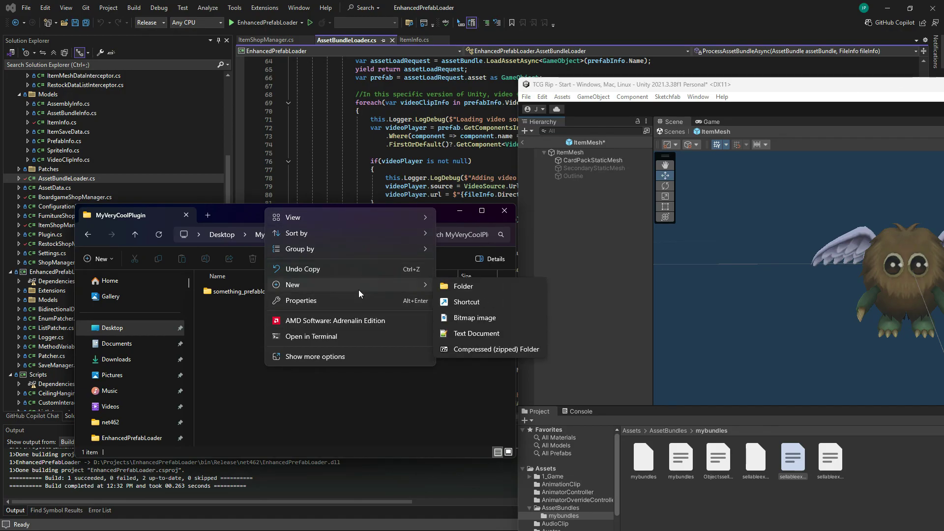
{"action": "left_click", "coordinate": [471, 289]}
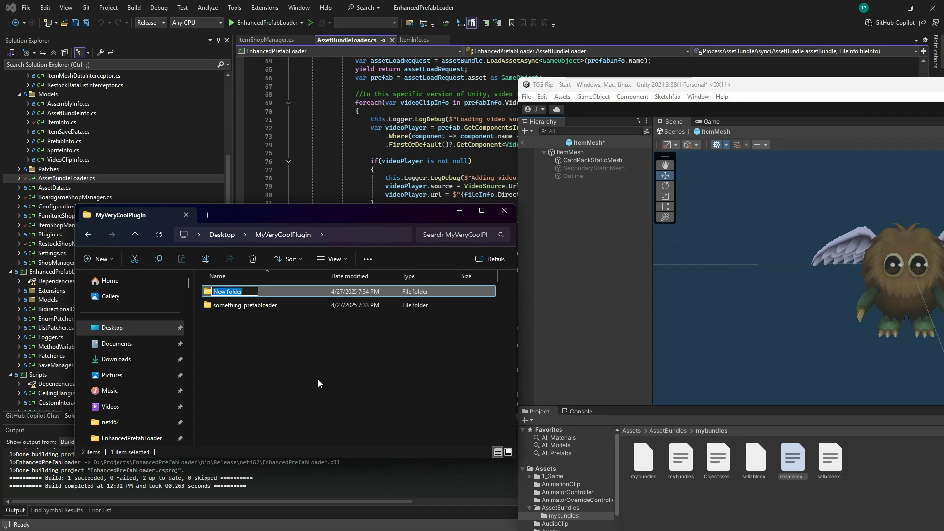
{"action": "type", "text": "prefabloader"}
{"action": "key", "text": "Return"}
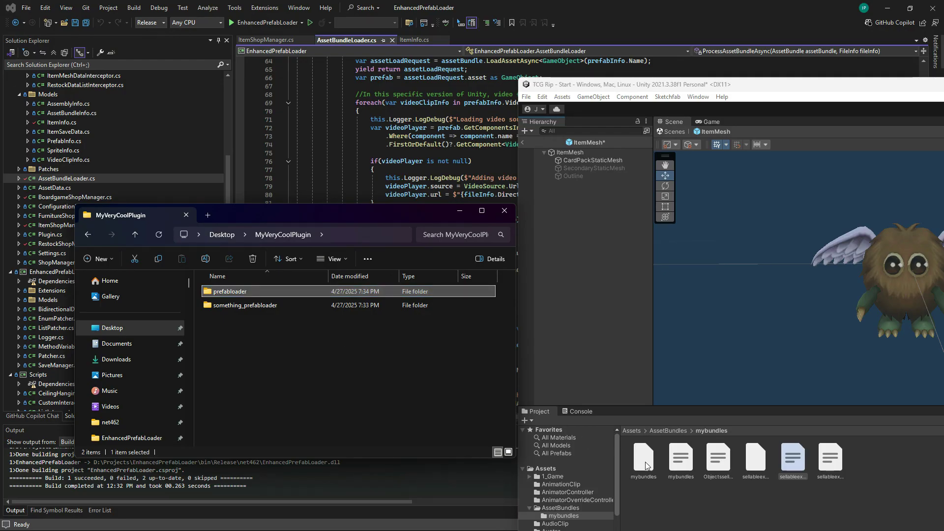
Copy Objectssellableexamples.json from mybundles into the prefabloader folder and open that folder.
{"action": "left_click", "coordinate": [718, 467]}
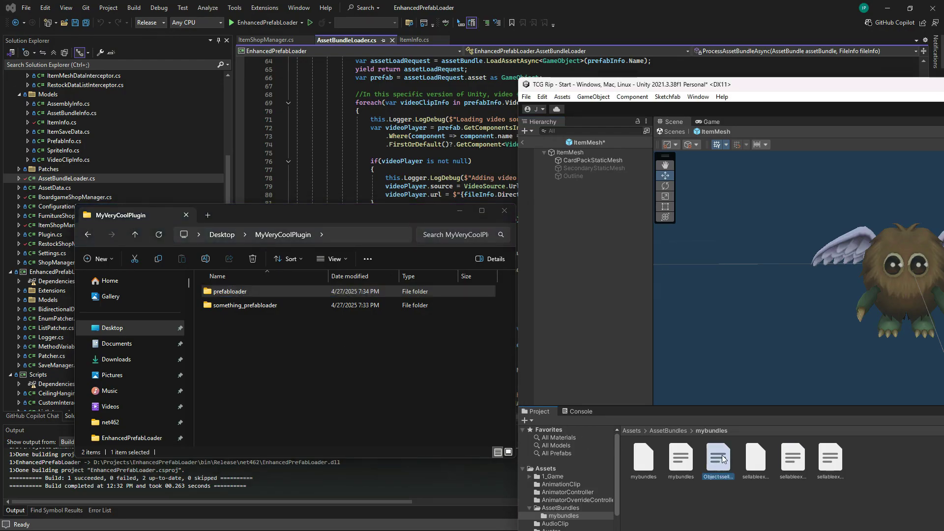
{"action": "left_click_drag", "start_coordinate": [722, 459], "coordinate": [239, 293]}
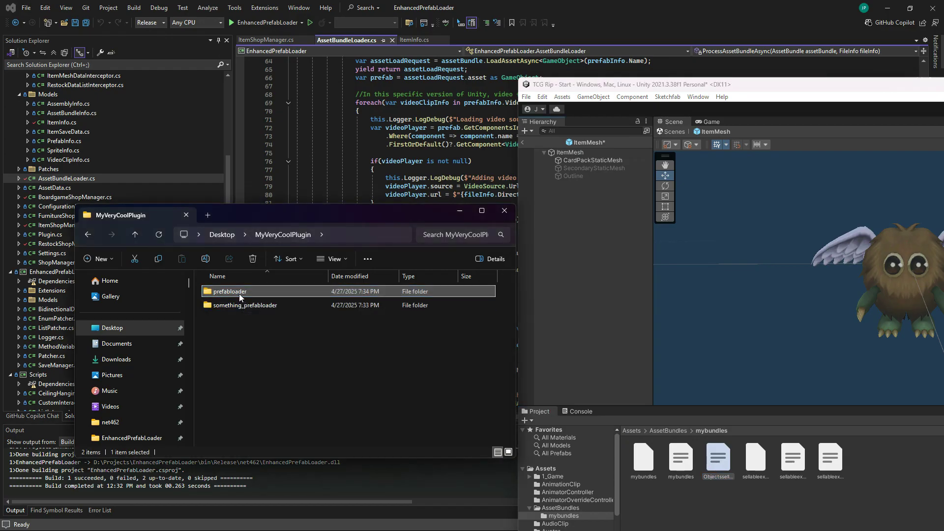
{"action": "double_click", "coordinate": [239, 294]}
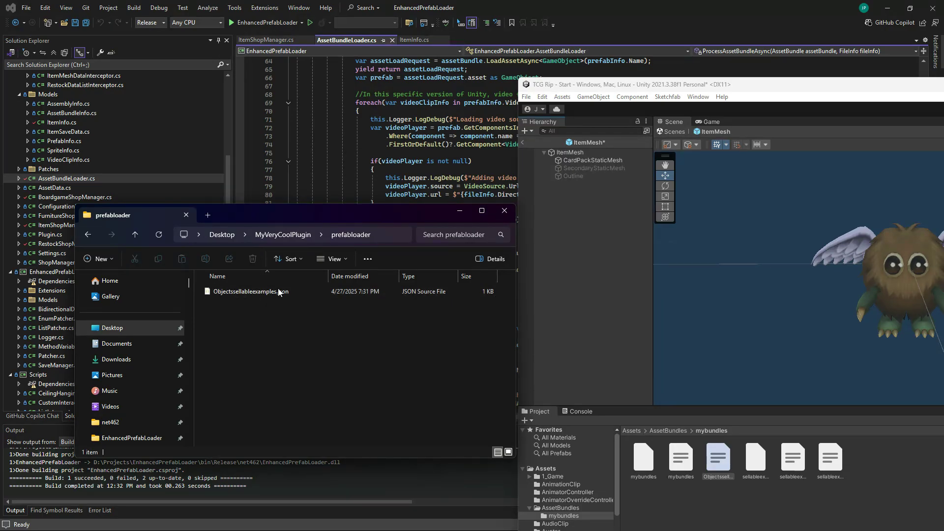
Examine the copied bundle and JSON file in the something_prefabloader folder.
{"action": "left_click", "coordinate": [88, 235]}
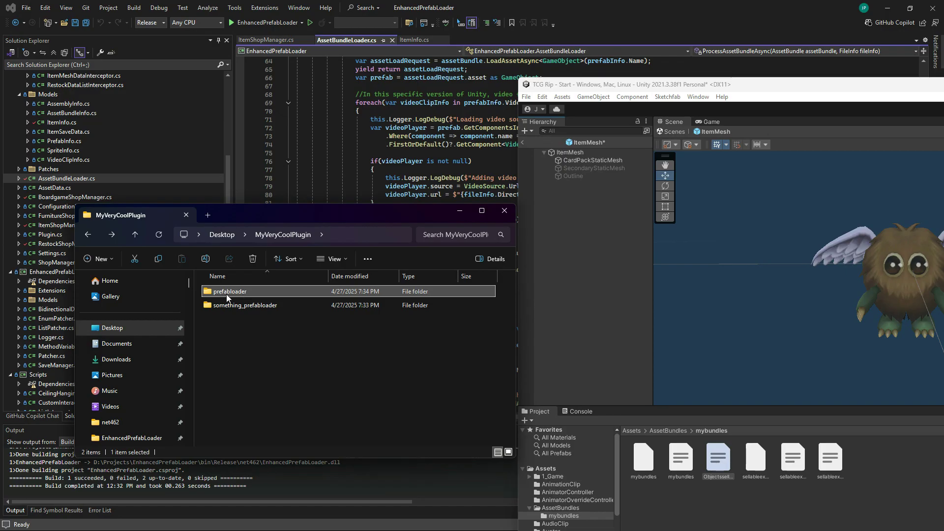
{"action": "double_click", "coordinate": [235, 305]}
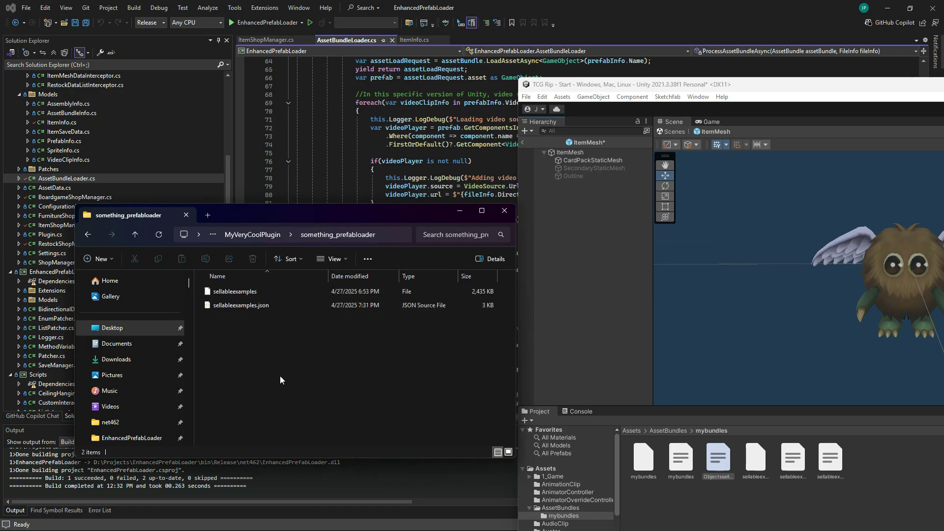
{"action": "left_click", "coordinate": [252, 307]}
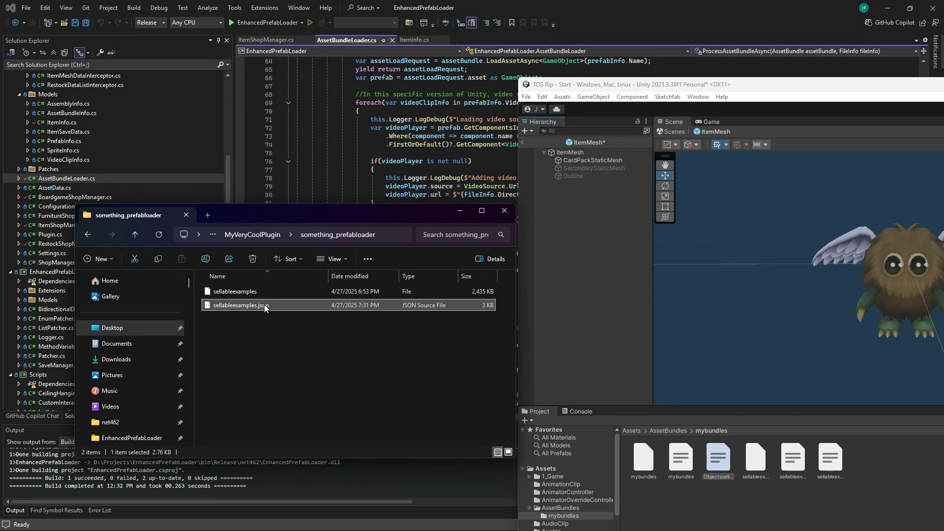
{"action": "left_click", "coordinate": [239, 291]}
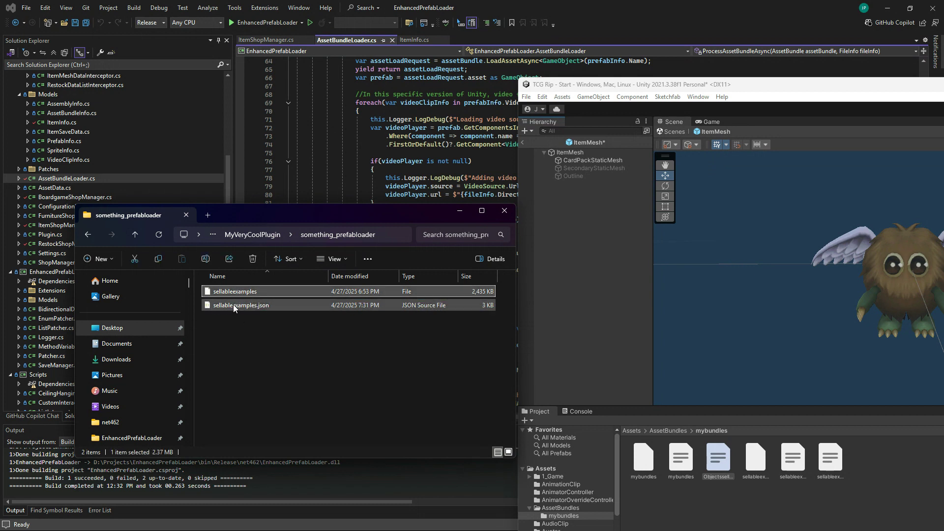
{"action": "left_click", "coordinate": [233, 305]}
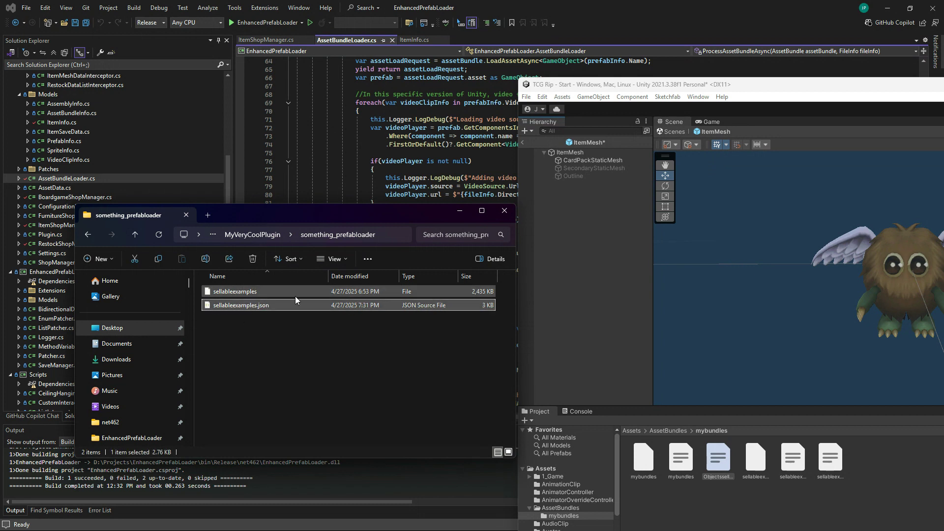
{"action": "left_click", "coordinate": [265, 353]}
{"action": "left_click", "coordinate": [240, 292]}
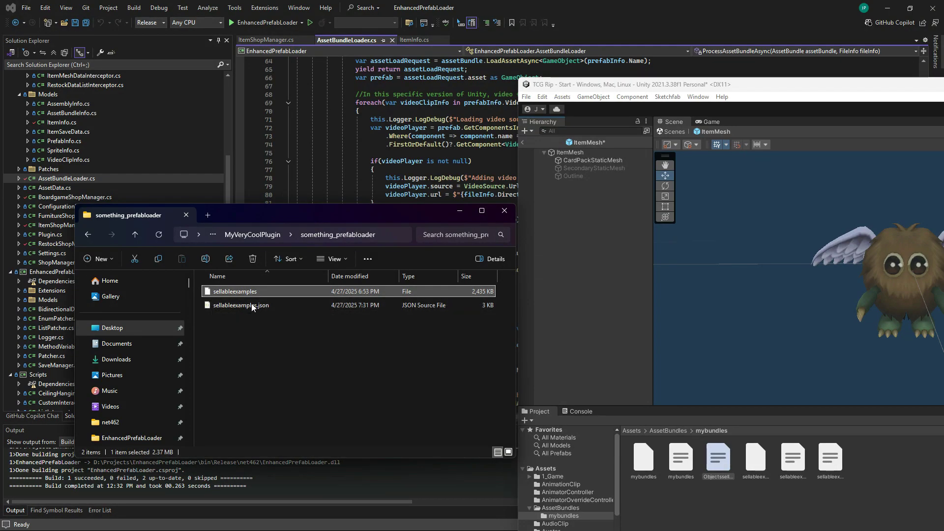
{"action": "left_click", "coordinate": [264, 357]}
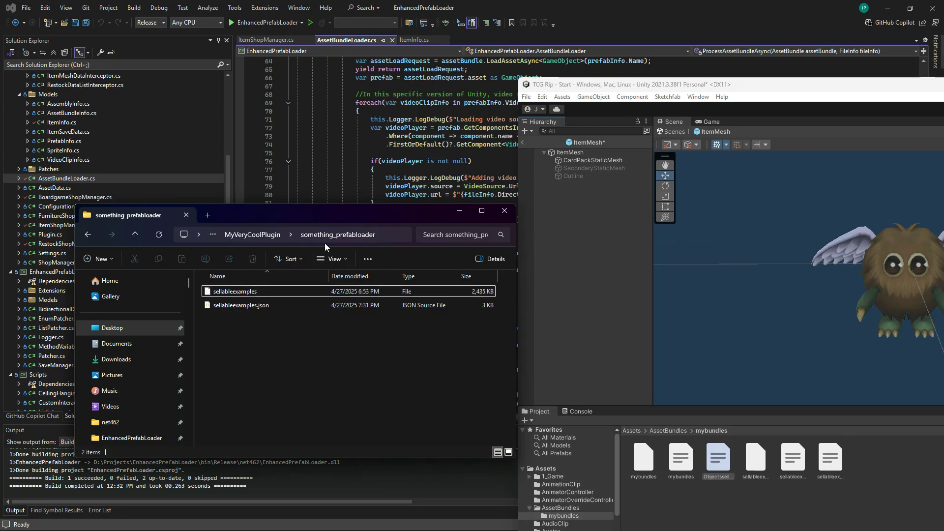
Reposition the Unity window behind the folder window and go back to the MyVeryCoolPlugin folder.
{"action": "left_click_drag", "start_coordinate": [354, 218], "coordinate": [350, 218]}
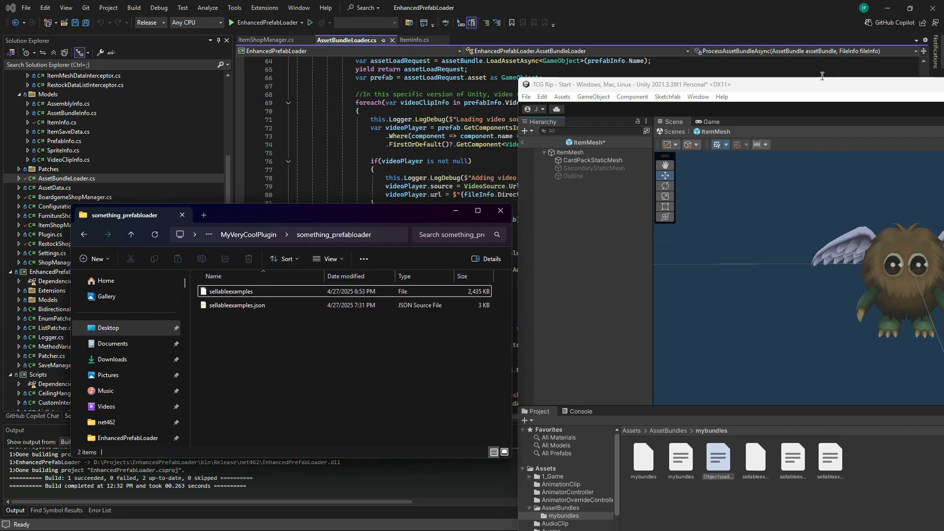
{"action": "left_click_drag", "start_coordinate": [824, 87], "coordinate": [515, 58]}
{"action": "left_click", "coordinate": [123, 219]}
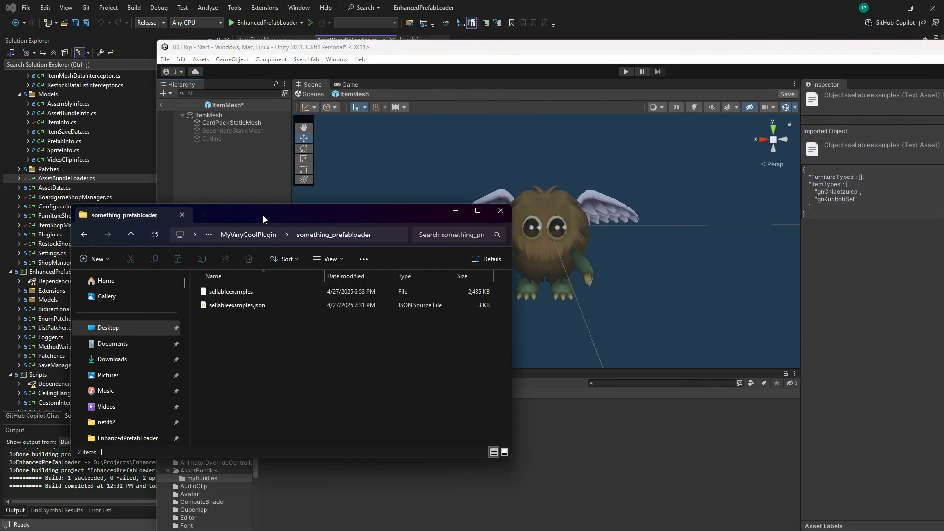
{"action": "left_click", "coordinate": [248, 234]}
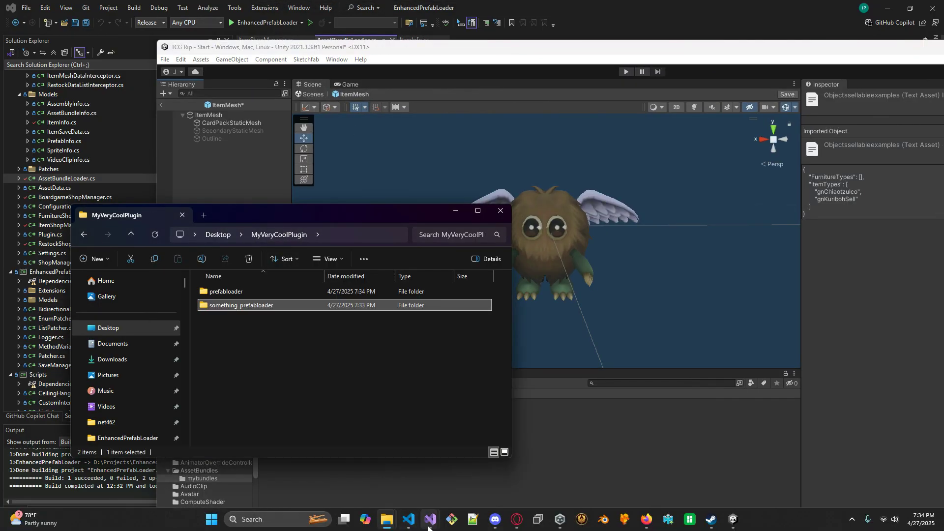
Place the TCG Card Shop Simulator folder window beside the MyVeryCoolPlugin window and open its BepInEx folder.
{"action": "mouse_move", "coordinate": [387, 520]}
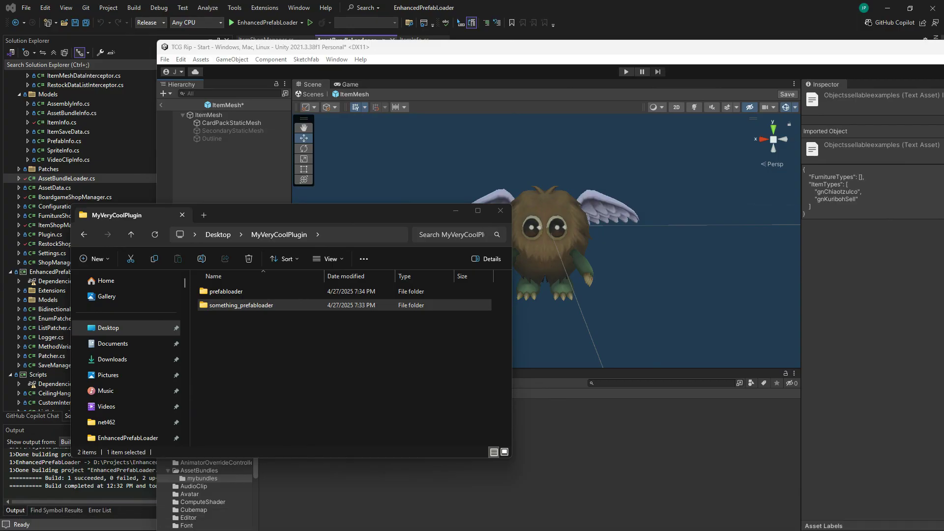
{"action": "key", "text": "alt+Tab"}
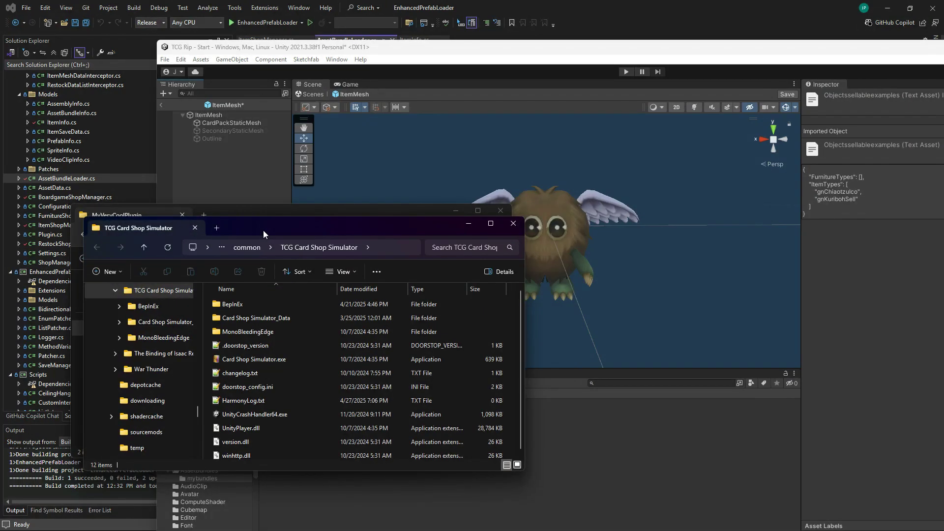
{"action": "left_click_drag", "start_coordinate": [264, 230], "coordinate": [228, 150]}
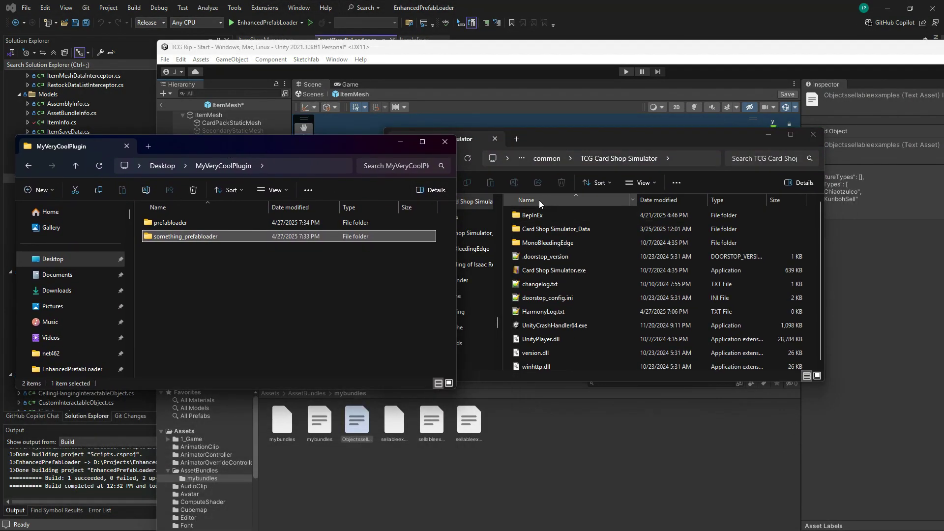
{"action": "double_click", "coordinate": [545, 218]}
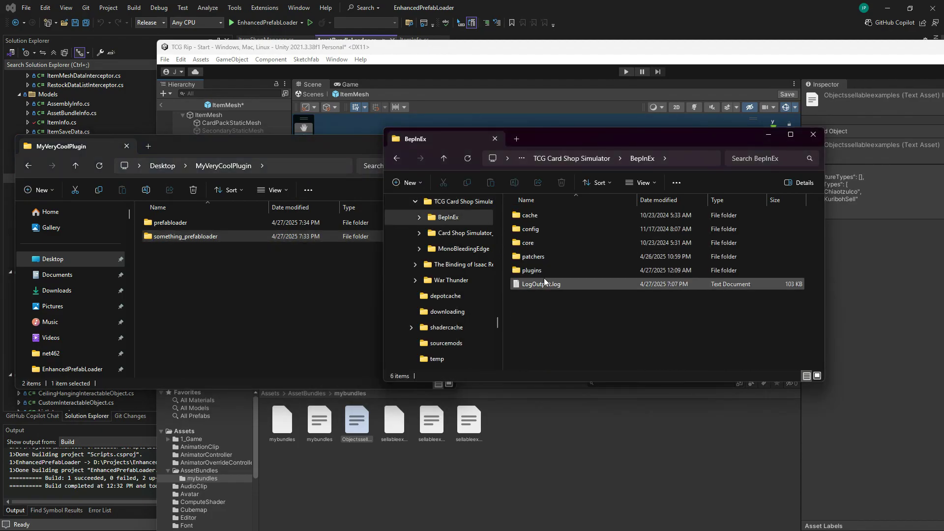
Create a folder named plugins inside the MyVeryCoolPlugin folder.
{"action": "left_click", "coordinate": [185, 269]}
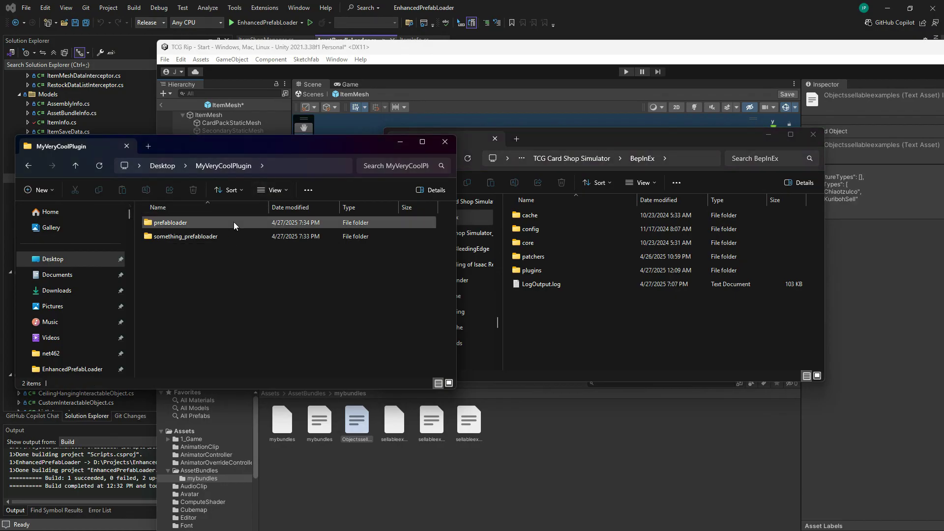
{"action": "right_click", "coordinate": [225, 292]}
{"action": "mouse_move", "coordinate": [295, 376]}
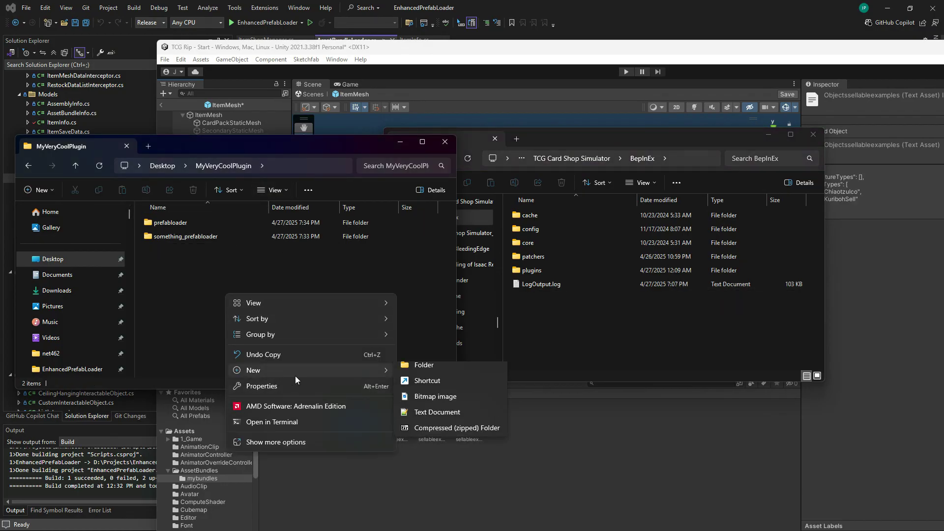
{"action": "left_click", "coordinate": [429, 371]}
{"action": "type", "text": "plugins"}
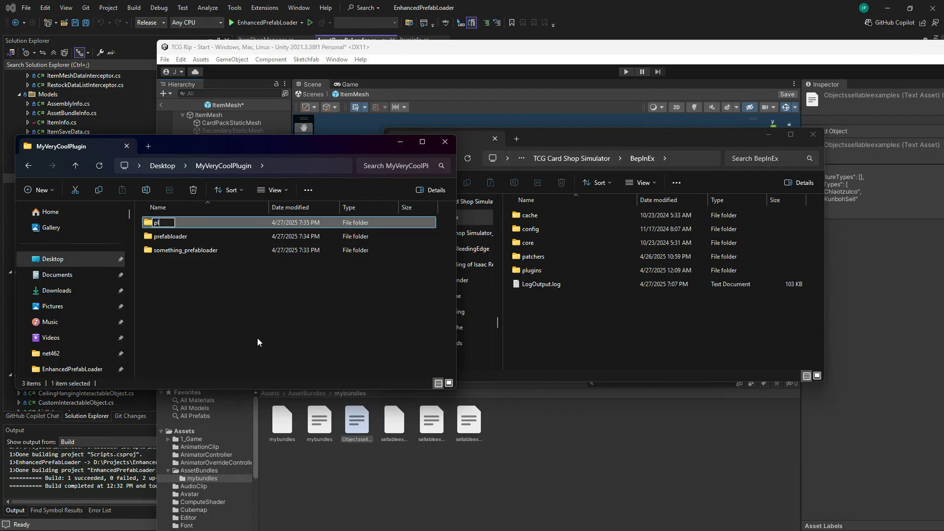
{"action": "key", "text": "Return"}
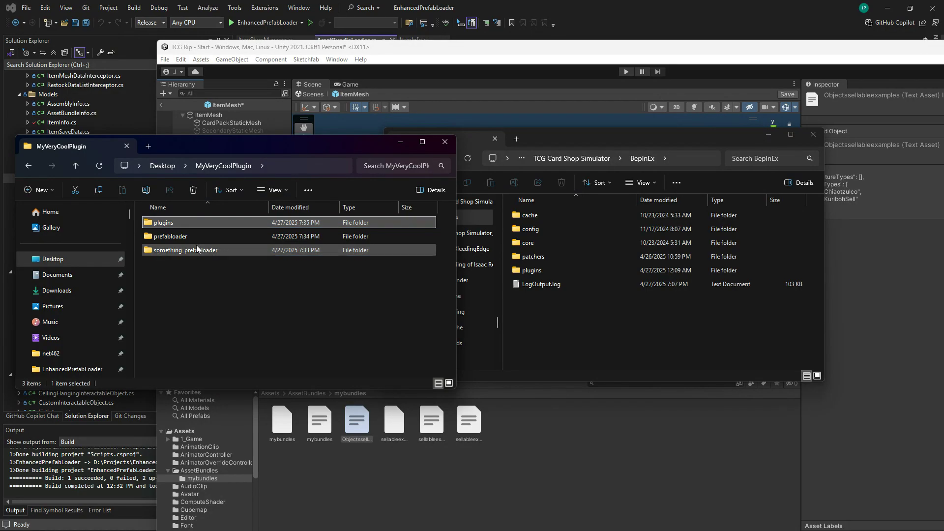
Rename the something_prefabloader folder to YourModName and move it into the plugins folder.
{"action": "left_click_drag", "start_coordinate": [158, 253], "coordinate": [184, 260]}
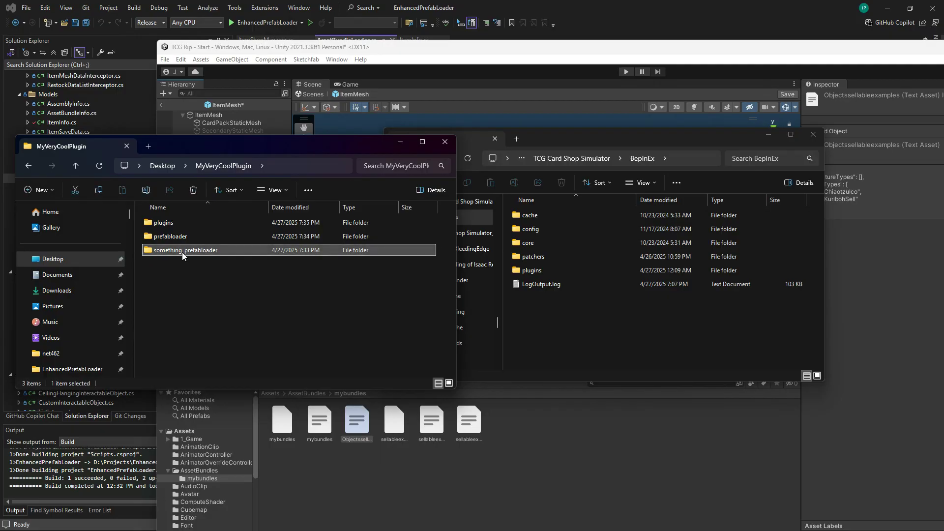
{"action": "left_click", "coordinate": [177, 251]}
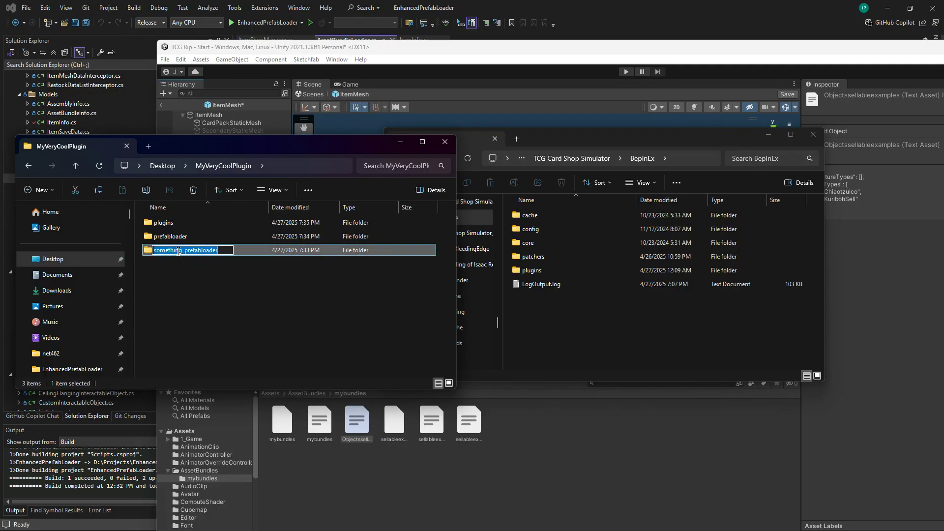
{"action": "type", "text": "Your"}
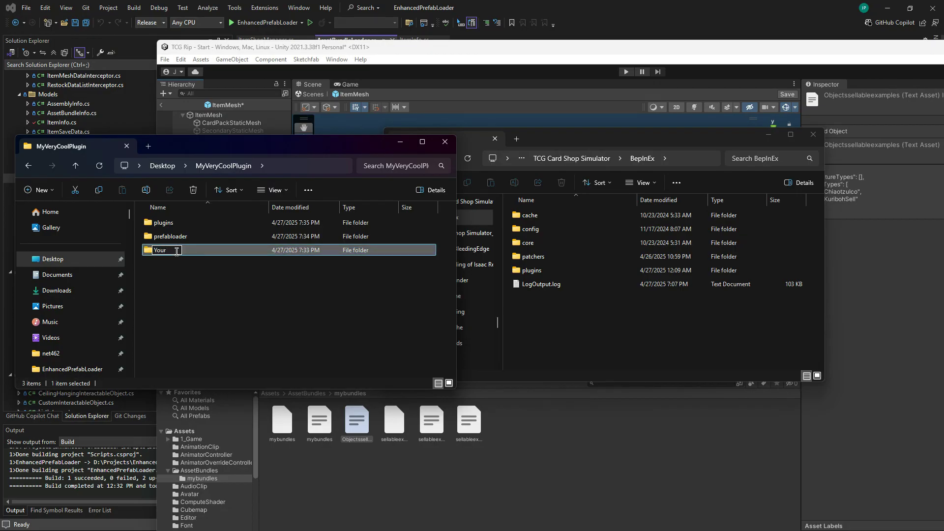
{"action": "type", "text": "ModName"}
{"action": "key", "text": "Return"}
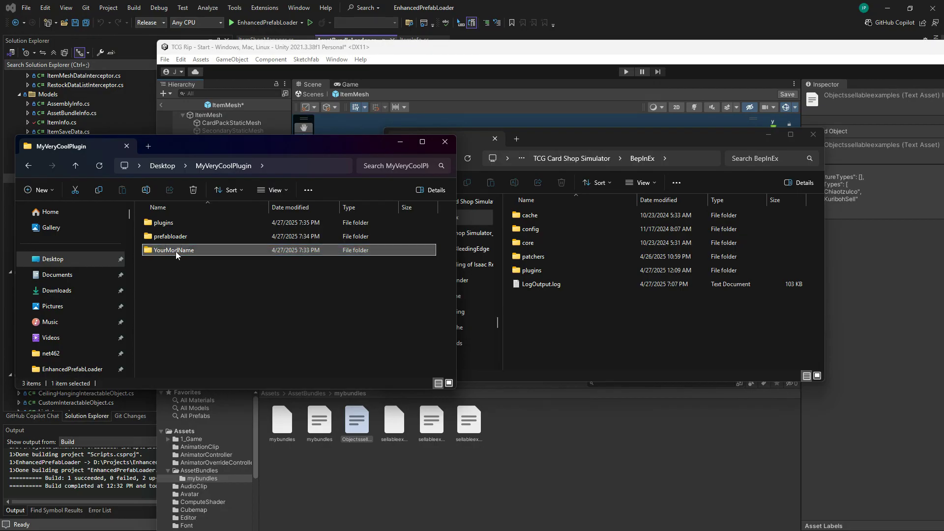
{"action": "left_click_drag", "start_coordinate": [176, 252], "coordinate": [163, 225]}
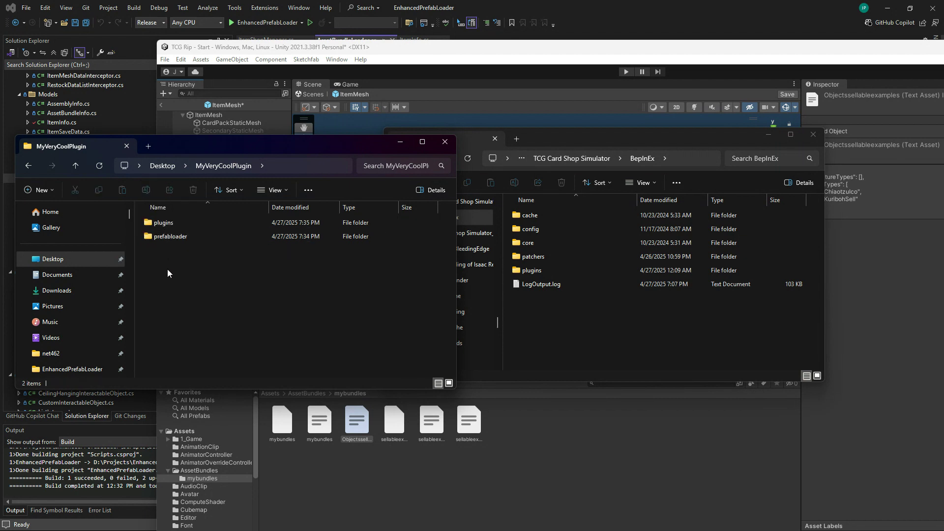
Create a folder named patchers inside MyVeryCoolPlugin, alongside the plugins folder.
{"action": "right_click", "coordinate": [169, 270]}
{"action": "mouse_move", "coordinate": [303, 350]}
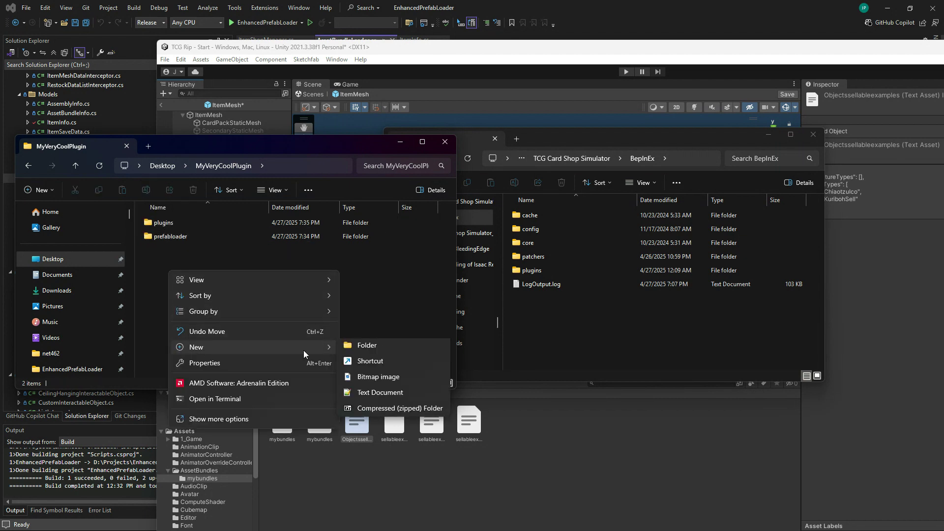
{"action": "left_click", "coordinate": [350, 350]}
{"action": "type", "text": "patchers"}
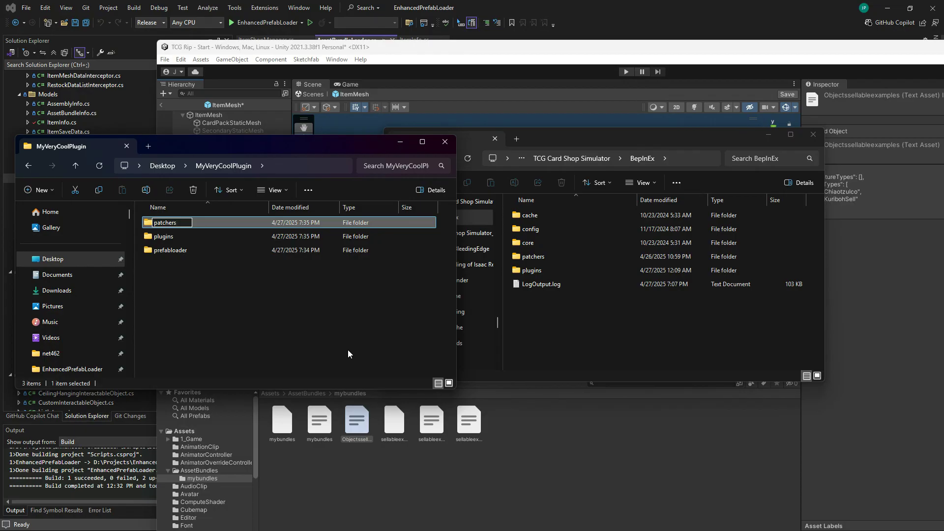
{"action": "key", "text": "Return"}
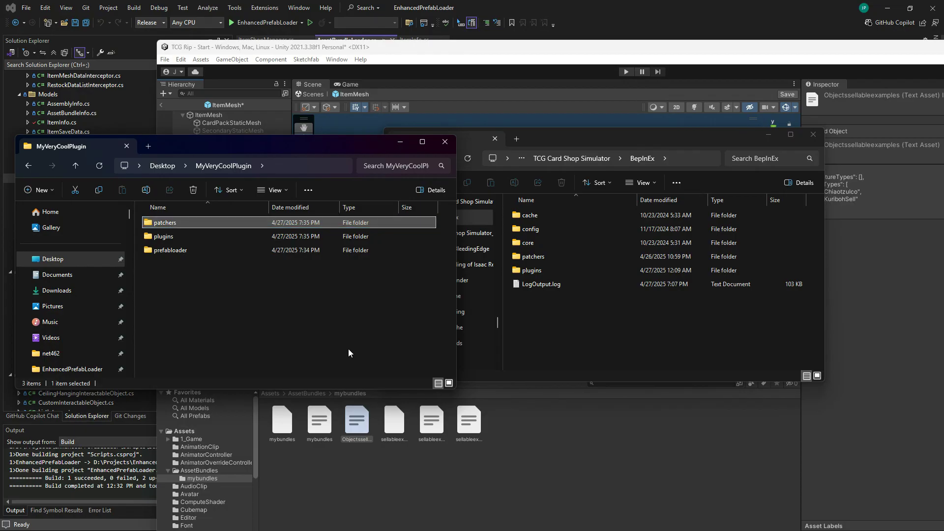
Rename the prefabloader folder to YourModName and move it into the patchers folder.
{"action": "left_click", "coordinate": [164, 252]}
{"action": "left_click", "coordinate": [165, 252]}
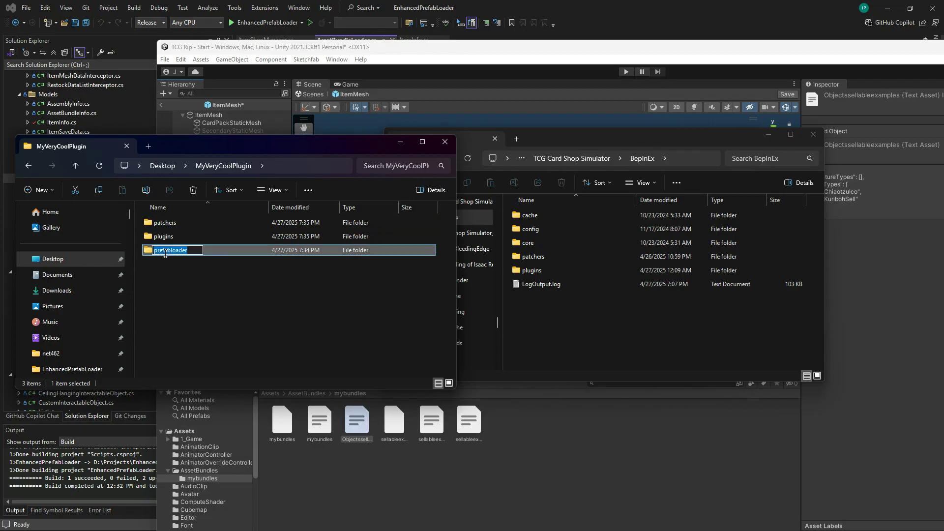
{"action": "type", "text": "YourModName"}
{"action": "key", "text": "Return"}
{"action": "left_click_drag", "start_coordinate": [164, 253], "coordinate": [167, 220]}
Create a prefabloader folder inside patchers > YourModName and move Objectssellableexamples.json into it.
{"action": "double_click", "coordinate": [167, 224]}
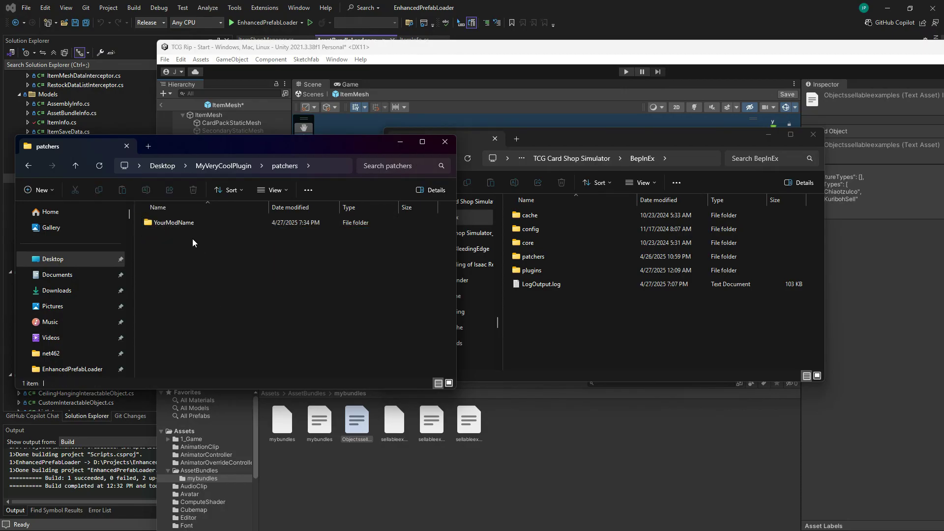
{"action": "left_click", "coordinate": [178, 226]}
{"action": "double_click", "coordinate": [176, 225]}
{"action": "right_click", "coordinate": [180, 280]}
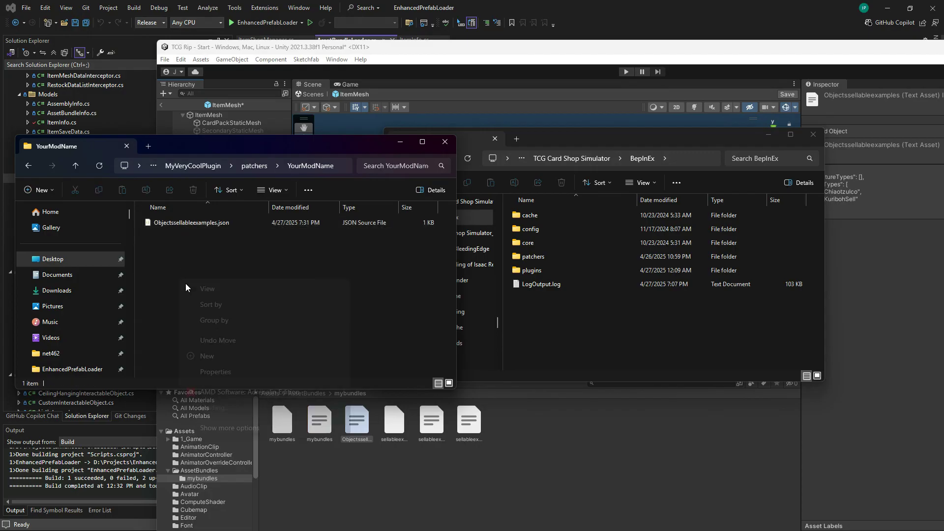
{"action": "mouse_move", "coordinate": [235, 355]}
{"action": "left_click", "coordinate": [423, 354]}
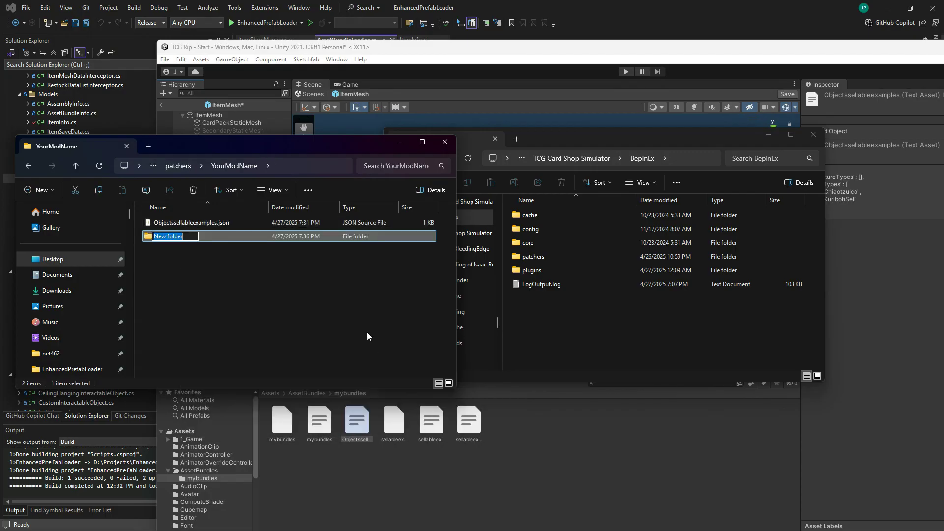
{"action": "type", "text": "prefabloader"}
{"action": "key", "text": "Return"}
{"action": "left_click_drag", "start_coordinate": [228, 222], "coordinate": [190, 236]}
Check the nested patchers > YourModName > prefabloader folders and the JSON file inside them.
{"action": "left_click", "coordinate": [179, 166]}
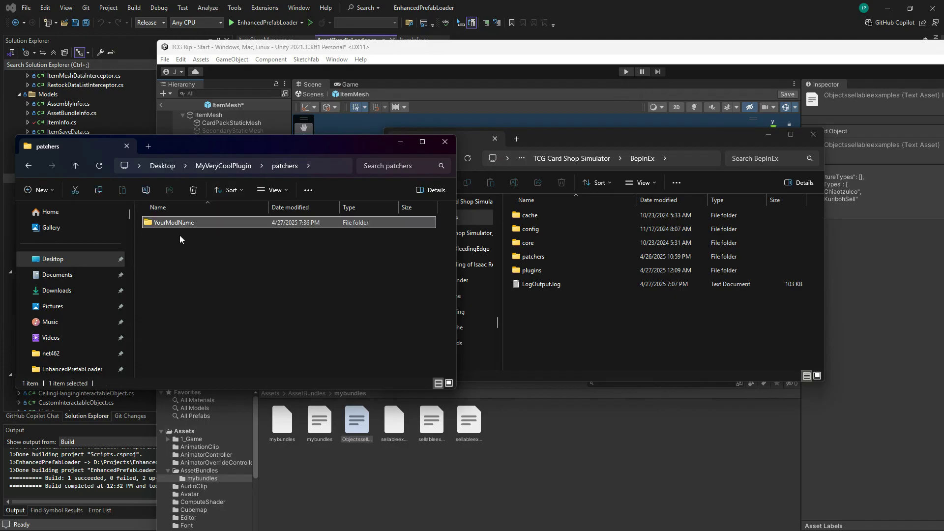
{"action": "left_click", "coordinate": [206, 167]}
{"action": "double_click", "coordinate": [164, 224]}
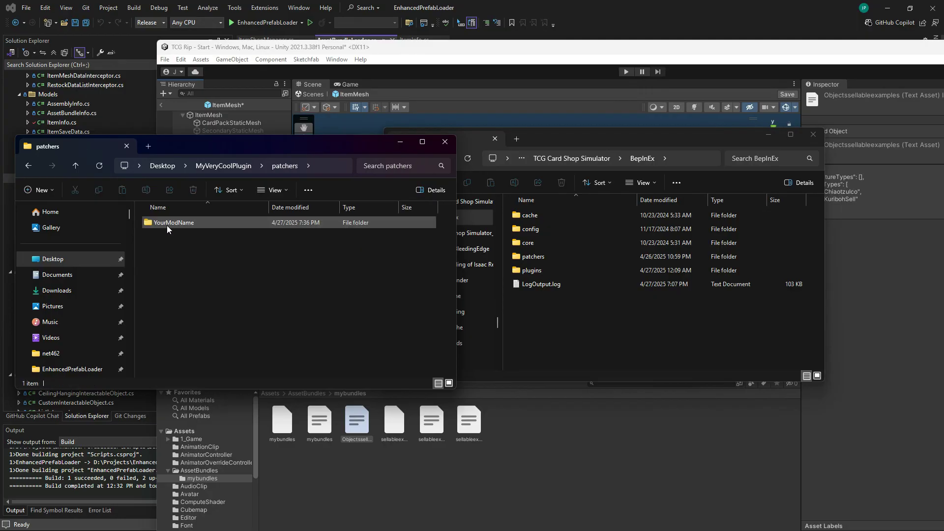
{"action": "double_click", "coordinate": [166, 224]}
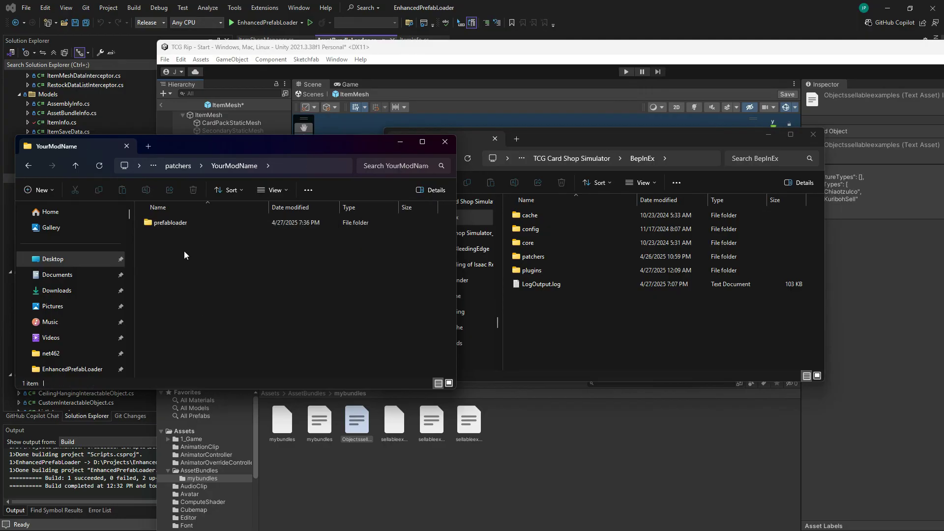
{"action": "double_click", "coordinate": [186, 224]}
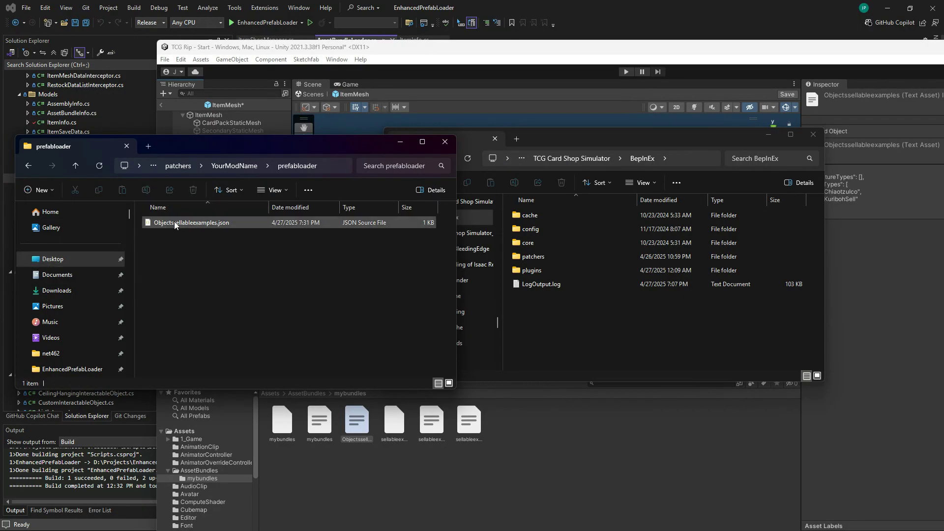
{"action": "left_click", "coordinate": [234, 167]}
{"action": "left_click", "coordinate": [170, 167]}
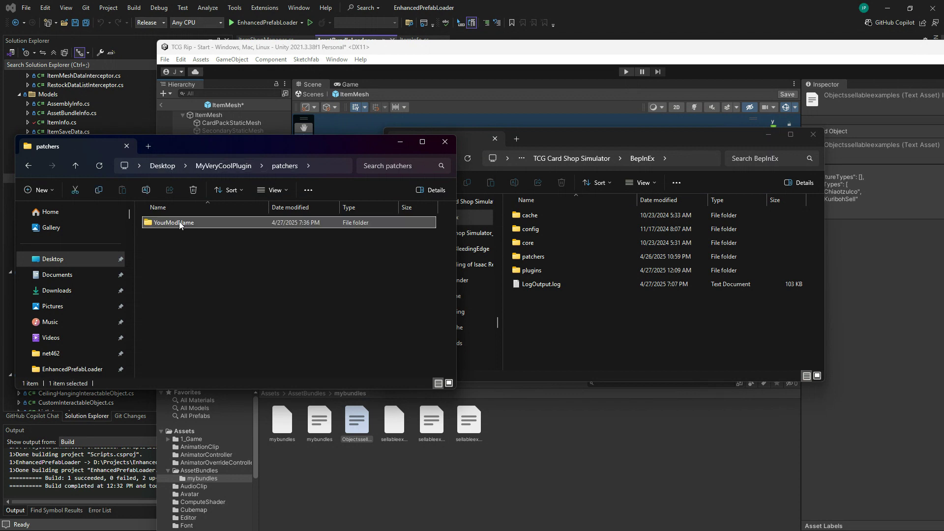
Create a folder named prefabloader inside the YourModName folder under plugins.
{"action": "left_click", "coordinate": [232, 170]}
{"action": "double_click", "coordinate": [172, 240]}
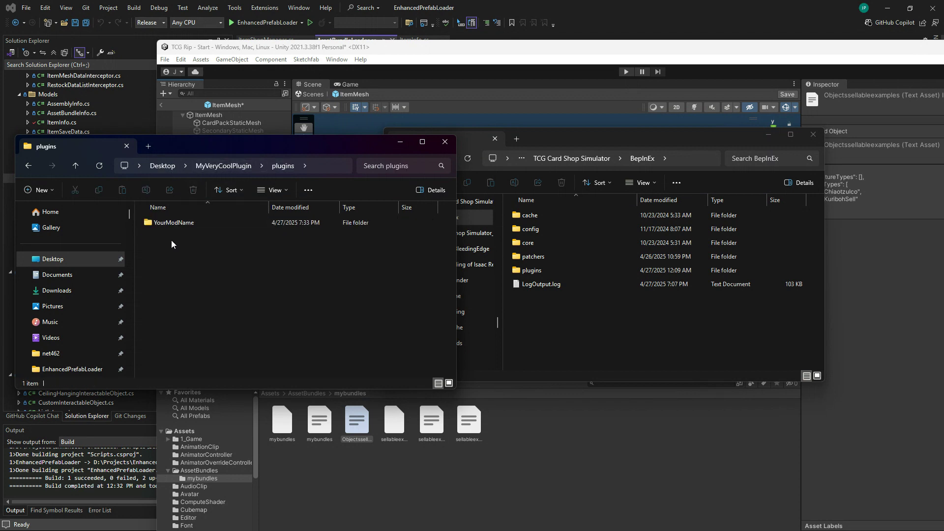
{"action": "double_click", "coordinate": [172, 228]}
{"action": "right_click", "coordinate": [192, 296]}
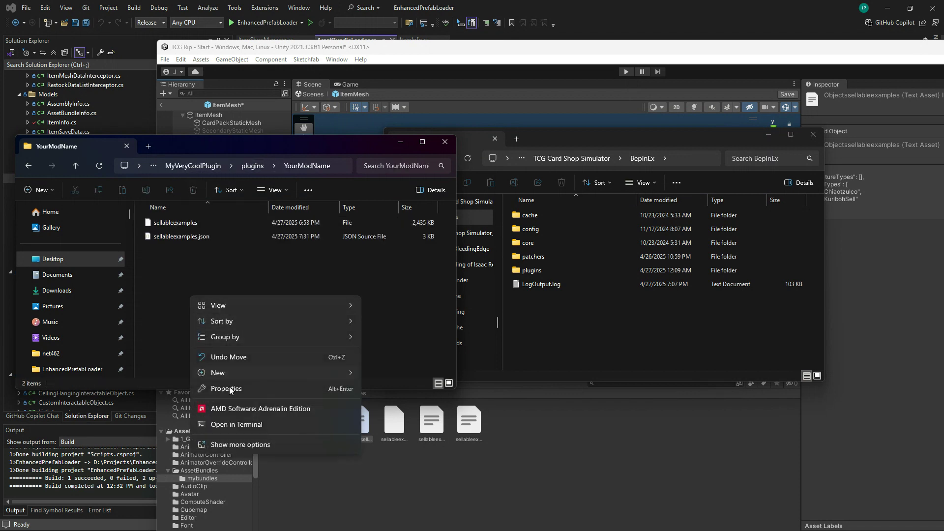
{"action": "mouse_move", "coordinate": [239, 373]}
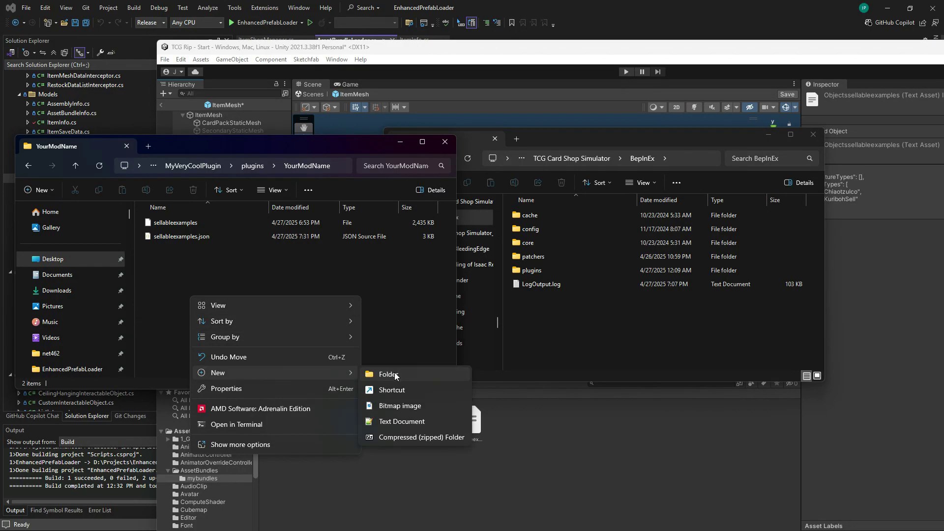
{"action": "left_click", "coordinate": [391, 372]}
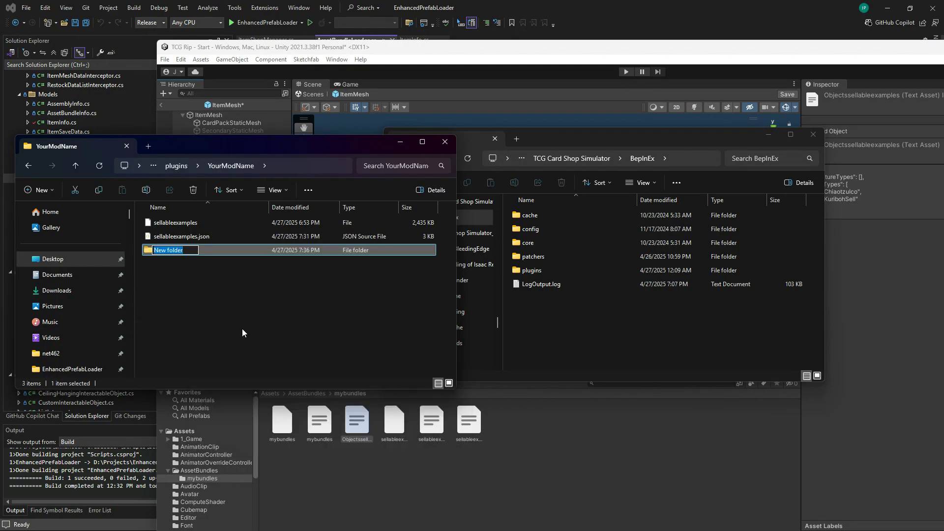
{"action": "type", "text": "prefabload"}
{"action": "key", "text": "Return"}
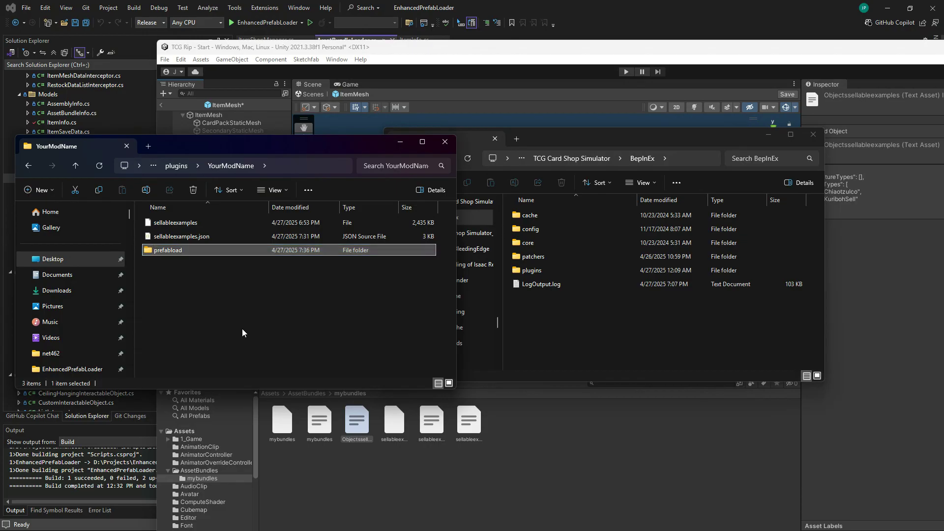
{"action": "left_click", "coordinate": [185, 252]}
{"action": "key", "text": "End"}
{"action": "type", "text": "er"}
{"action": "key", "text": "Return"}
Move the sellableexamples bundle and sellableexamples.json into the prefabloader folder under plugins > YourModName.
{"action": "left_click", "coordinate": [176, 224]}
{"action": "left_click", "coordinate": [181, 237], "text": "shift"}
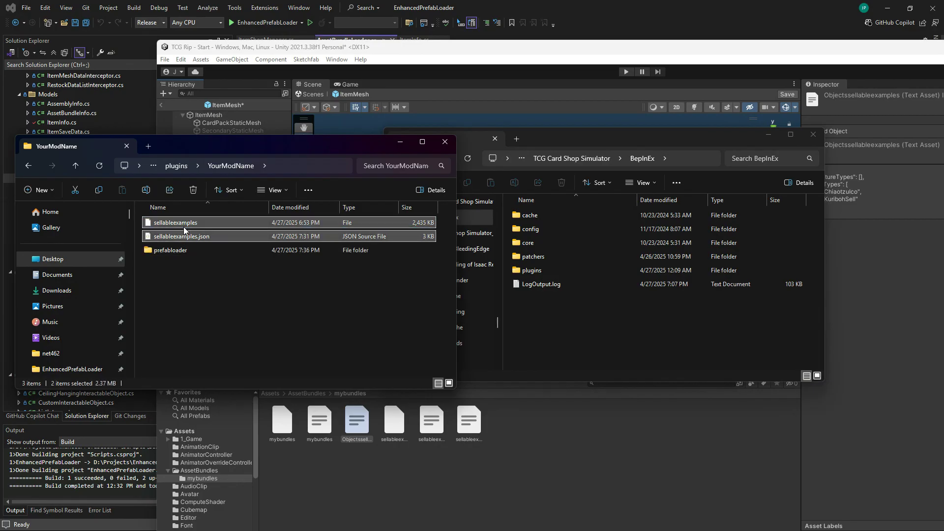
{"action": "left_click_drag", "start_coordinate": [184, 227], "coordinate": [172, 253]}
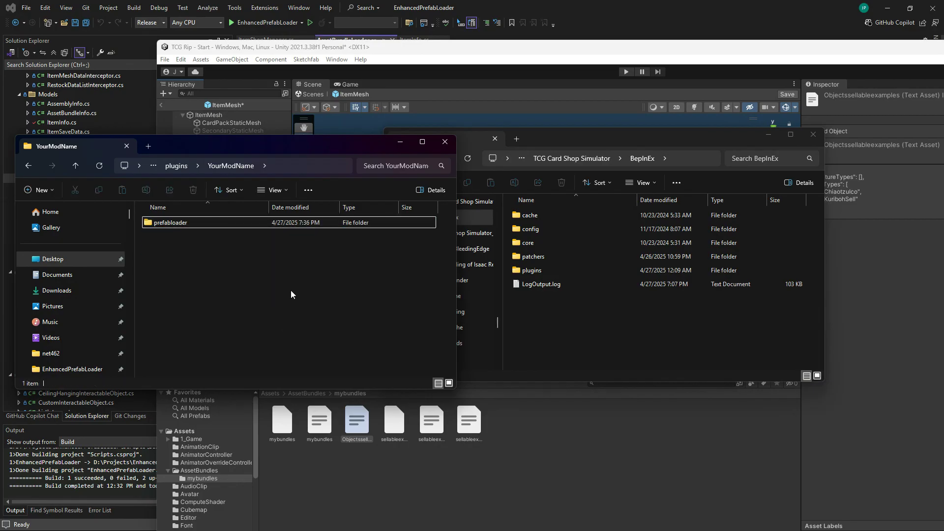
Go back to MyVeryCoolPlugin and move its plugins folder into the game's BepInEx folder.
{"action": "left_click", "coordinate": [177, 165]}
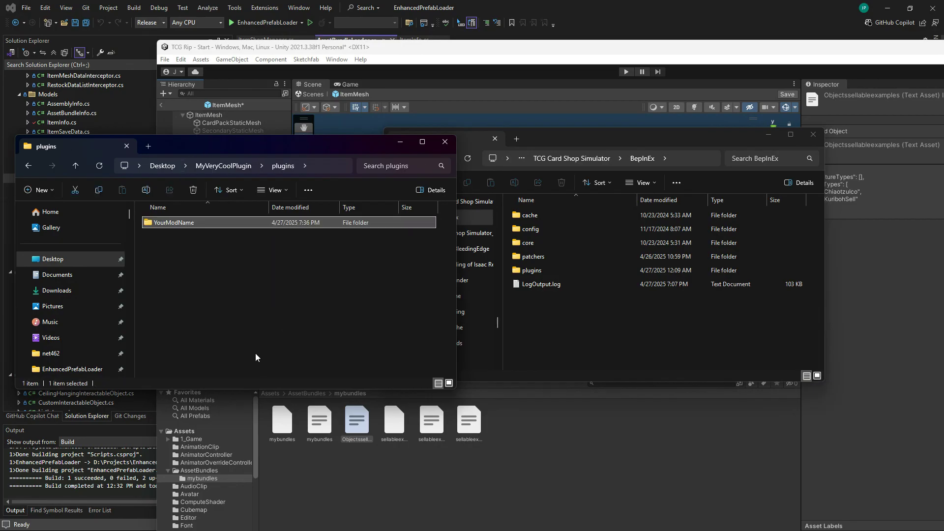
{"action": "left_click", "coordinate": [224, 167]}
{"action": "left_click", "coordinate": [165, 237]}
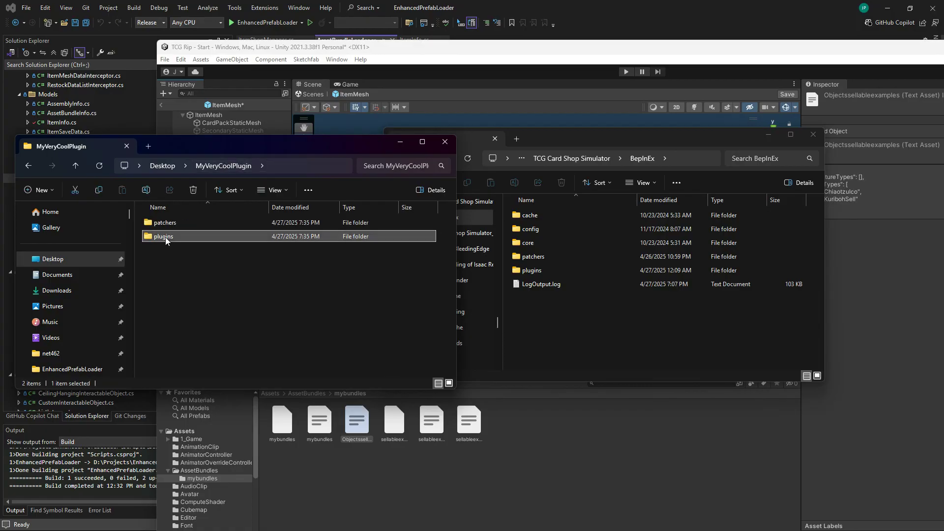
{"action": "left_click_drag", "start_coordinate": [165, 237], "coordinate": [565, 329]}
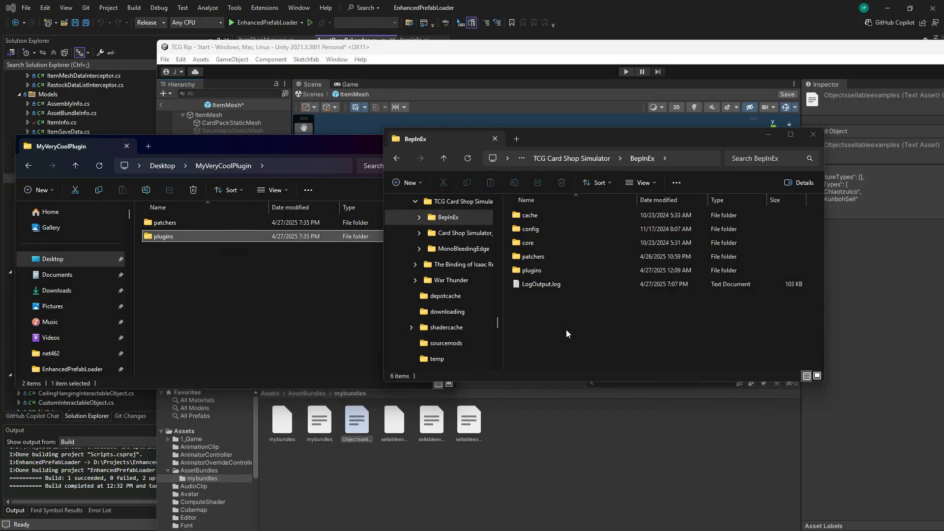
Check for the YourModName folder in BepInEx's plugins folder and return to the BepInEx folder.
{"action": "double_click", "coordinate": [519, 269]}
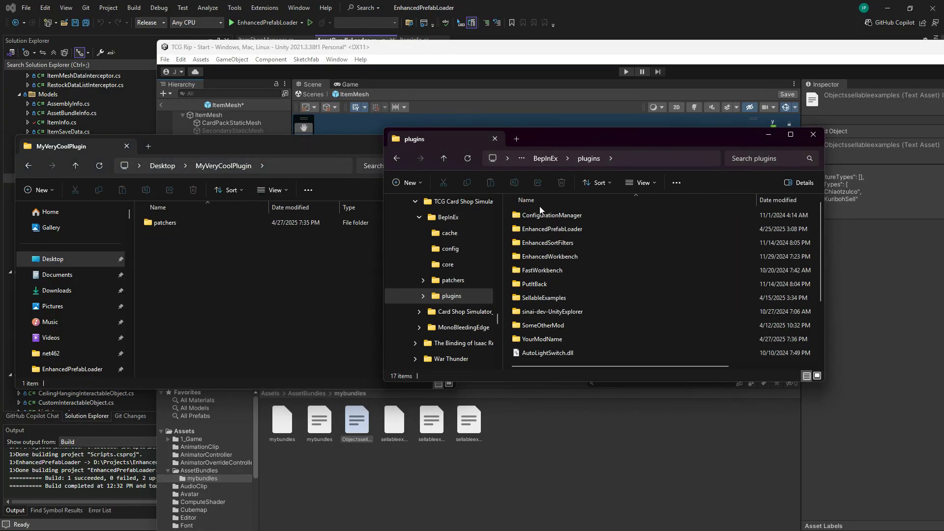
{"action": "left_click", "coordinate": [547, 339]}
{"action": "left_click", "coordinate": [205, 245]}
{"action": "left_click", "coordinate": [501, 147]}
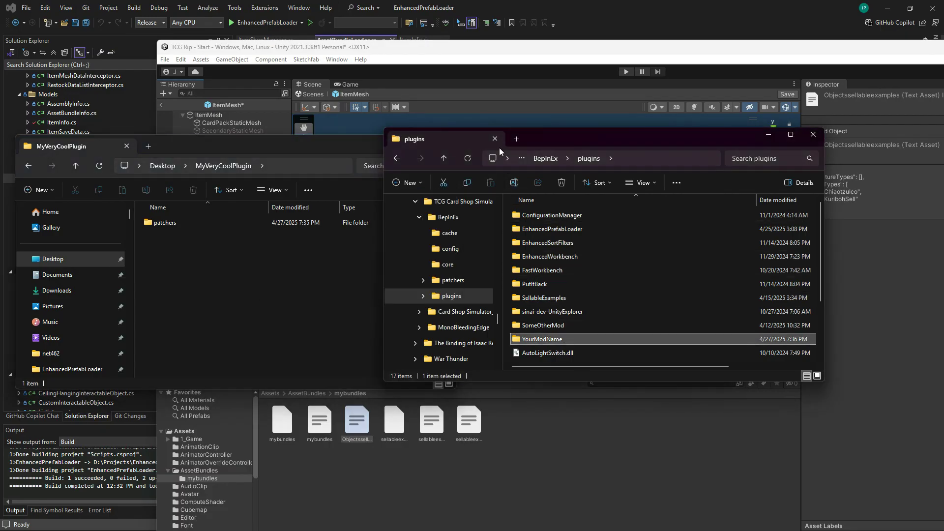
{"action": "left_click", "coordinate": [545, 163]}
{"action": "left_click", "coordinate": [596, 135]}
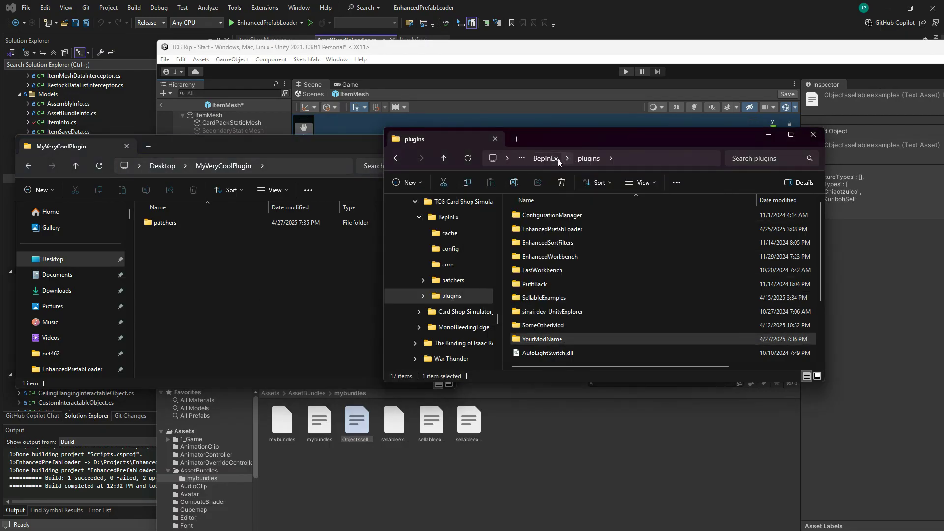
{"action": "left_click", "coordinate": [550, 159]}
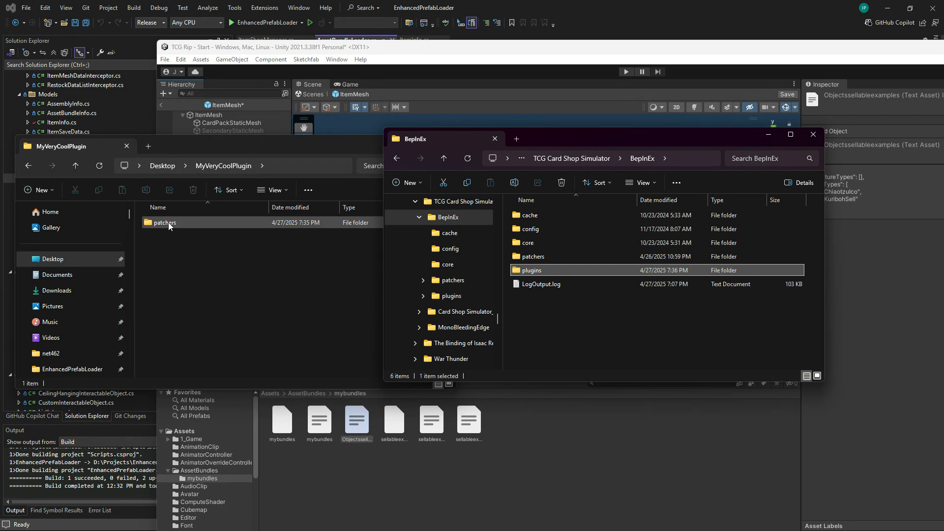
Move the patchers folder from MyVeryCoolPlugin into the game's BepInEx folder and open BepInEx's patchers folder.
{"action": "left_click_drag", "start_coordinate": [168, 222], "coordinate": [625, 322]}
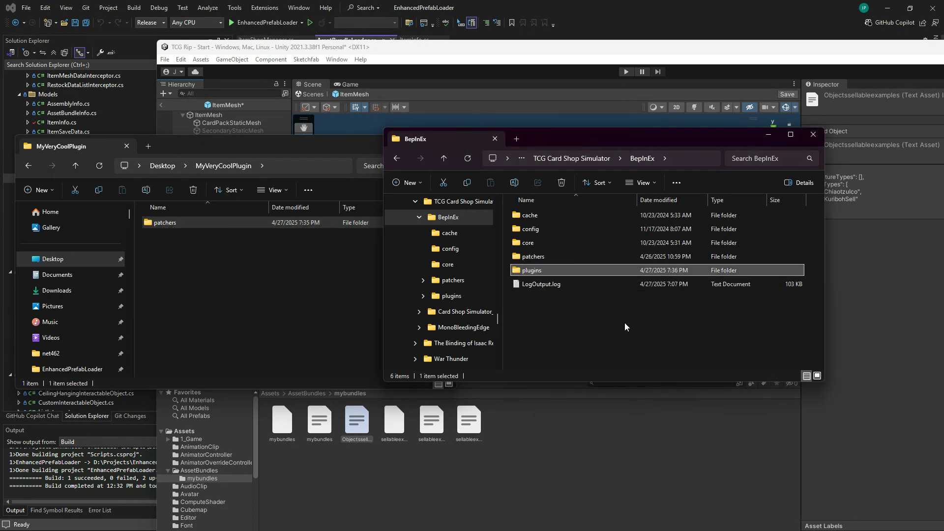
{"action": "double_click", "coordinate": [539, 258]}
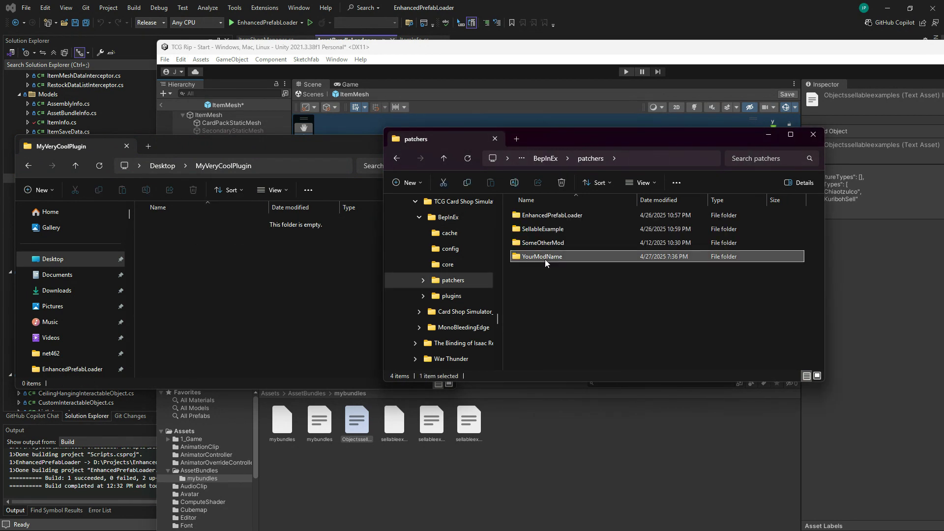
Check the contents of patchers > YourModName > prefabloader and return to the BepInEx folder.
{"action": "left_click", "coordinate": [332, 303]}
{"action": "left_click", "coordinate": [578, 467]}
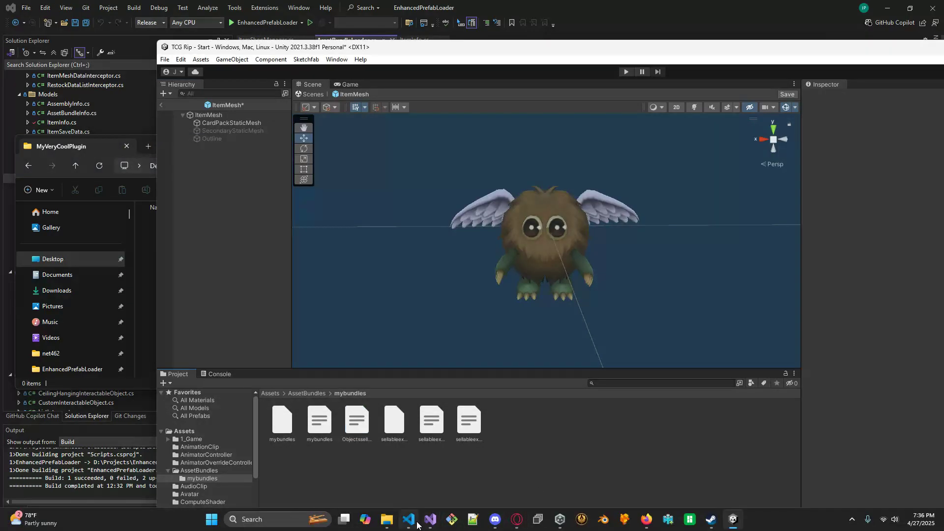
{"action": "mouse_move", "coordinate": [387, 519]}
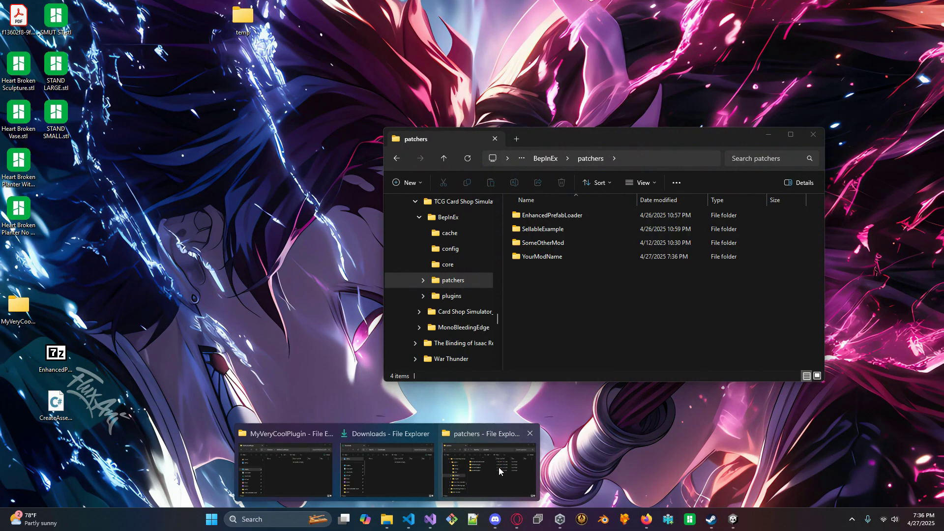
{"action": "left_click", "coordinate": [499, 467]}
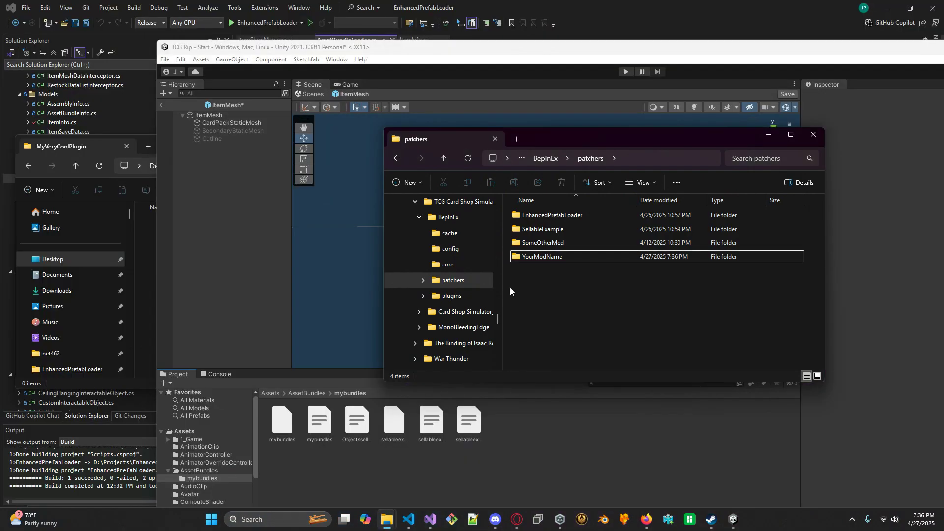
{"action": "double_click", "coordinate": [542, 256]}
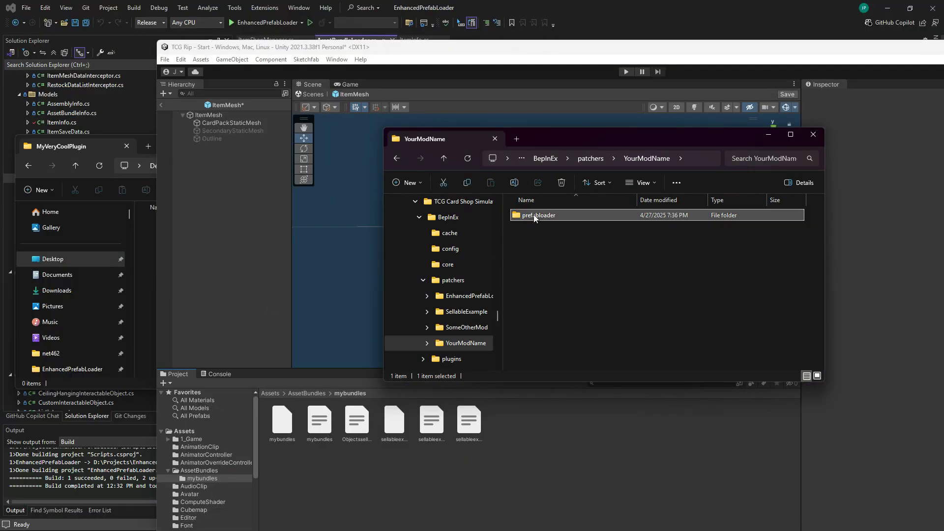
{"action": "double_click", "coordinate": [533, 215]}
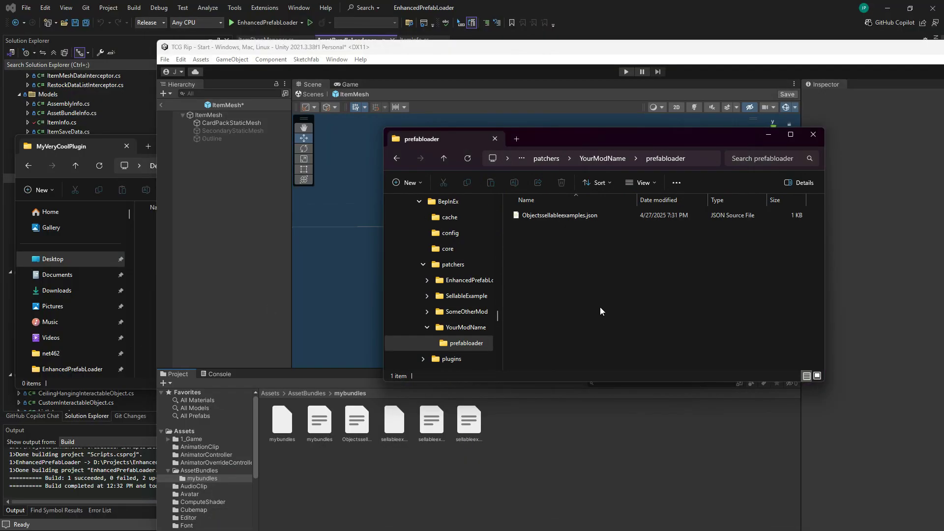
{"action": "left_click", "coordinate": [397, 158]}
{"action": "left_click", "coordinate": [398, 157]}
{"action": "left_click", "coordinate": [400, 160]}
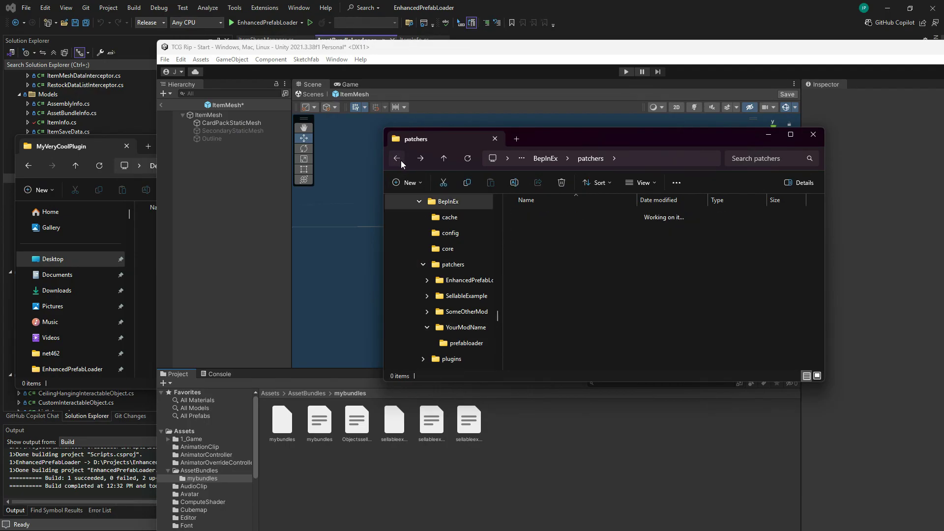
Open sellableexamples.json from BepInEx's plugins > YourModName > prefabloader folder in Visual Studio Code.
{"action": "double_click", "coordinate": [538, 271]}
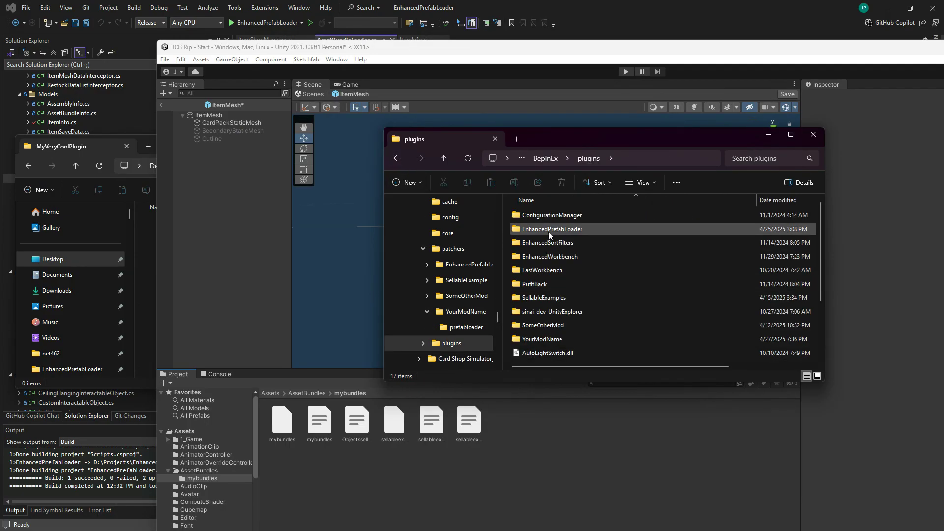
{"action": "left_click", "coordinate": [542, 344]}
{"action": "double_click", "coordinate": [541, 343]}
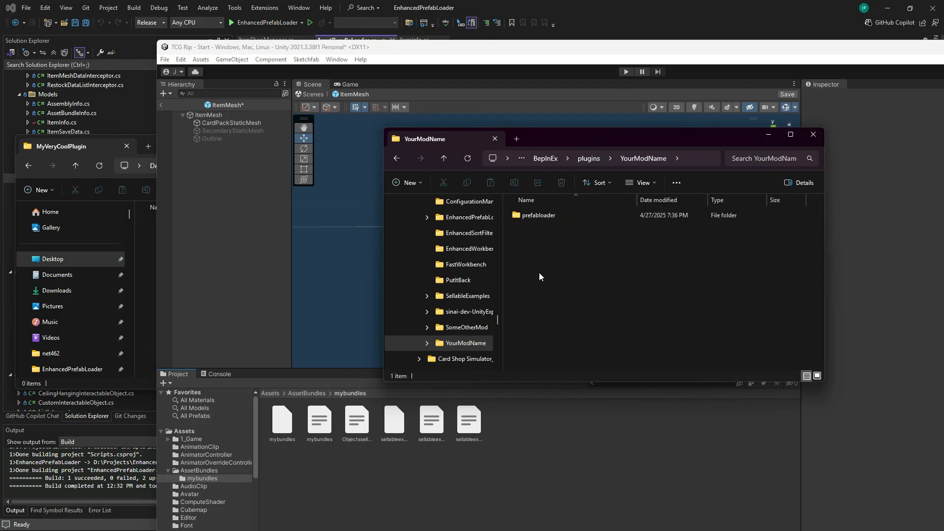
{"action": "double_click", "coordinate": [541, 216]}
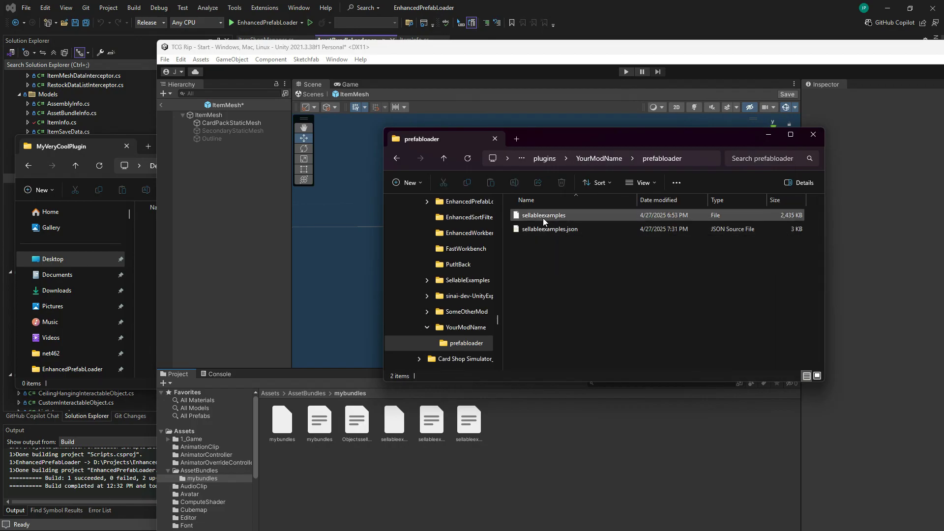
{"action": "left_click", "coordinate": [541, 231]}
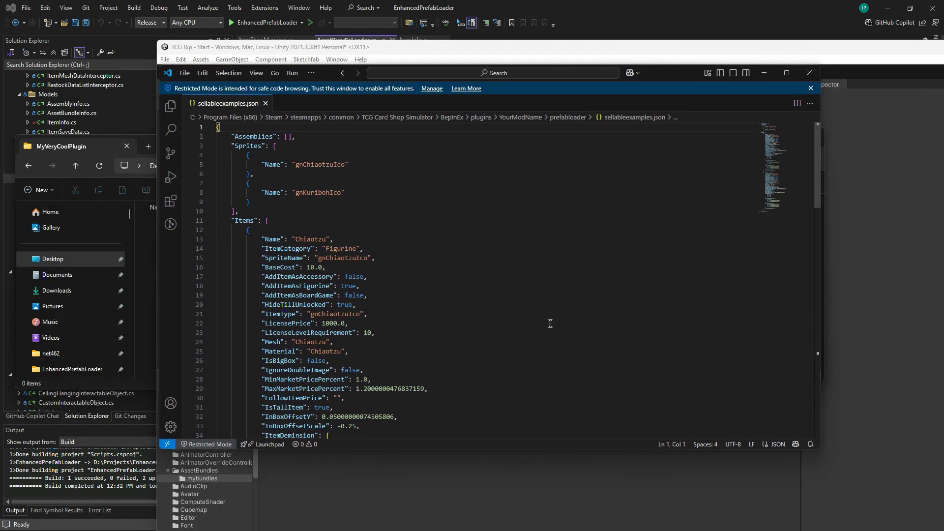
Set IsBigBox to true for the Chiaotzu item in sellableexamples.json.
{"action": "scroll", "coordinate": [491, 276], "scroll_direction": "down", "scroll_amount": 1}
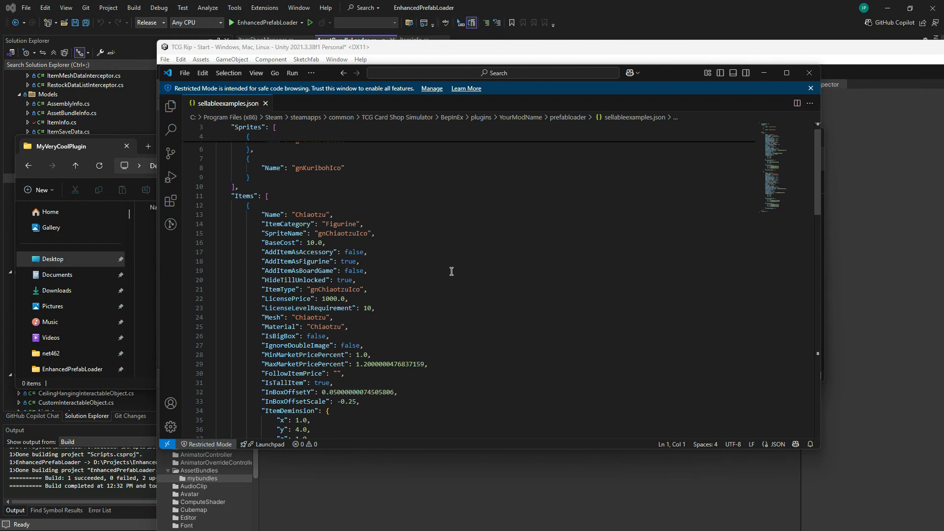
{"action": "left_click", "coordinate": [315, 336]}
{"action": "double_click", "coordinate": [316, 335]}
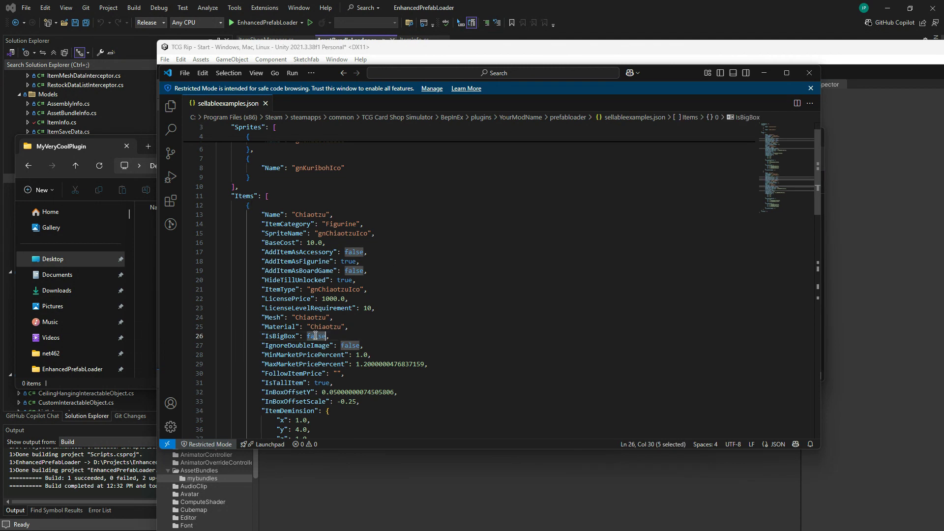
{"action": "type", "text": "true"}
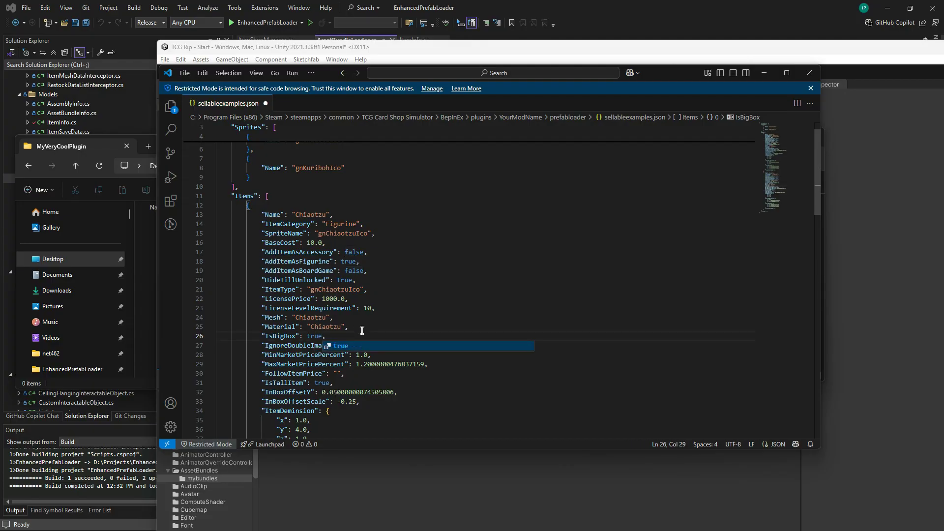
{"action": "scroll", "coordinate": [448, 290], "scroll_direction": "down", "scroll_amount": 1}
{"action": "left_click", "coordinate": [418, 290]}
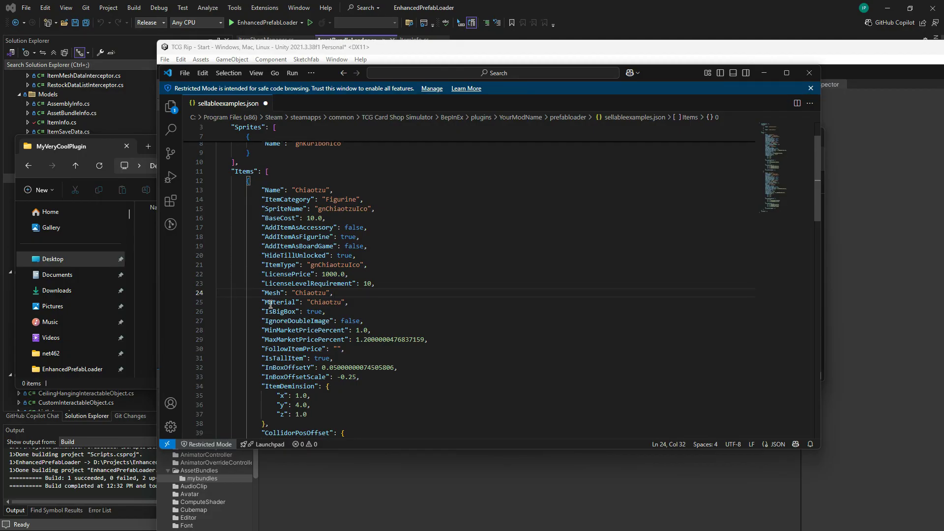
Try IgnoreDoubleImage as true for the Chiaotzu item and set it back to false.
{"action": "left_click", "coordinate": [307, 321]}
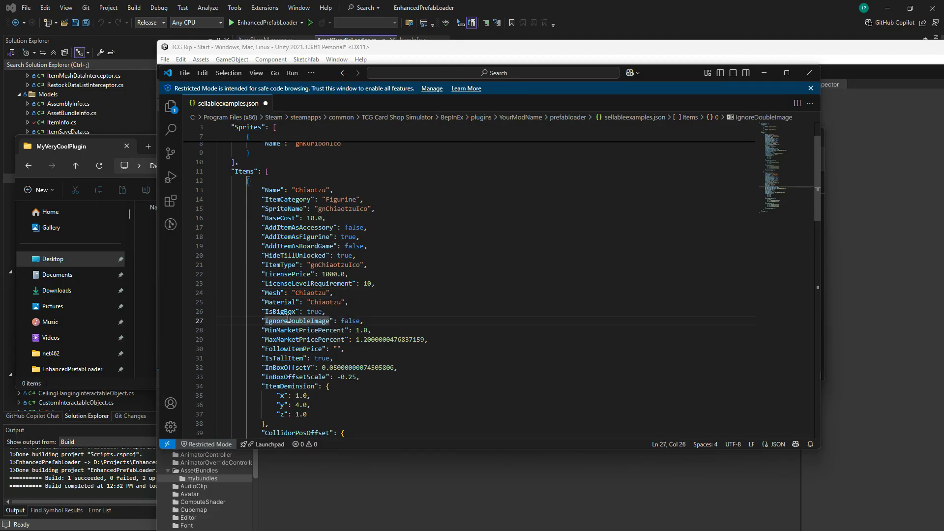
{"action": "double_click", "coordinate": [343, 321]}
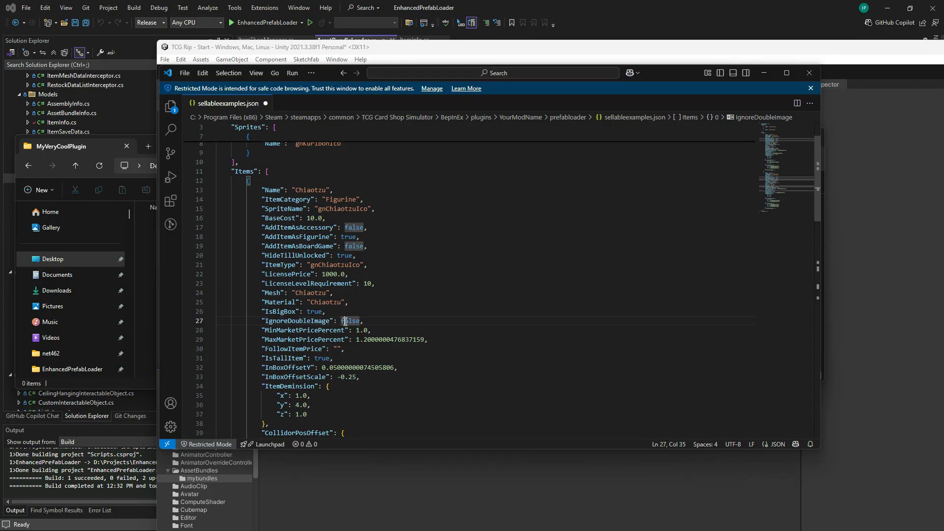
{"action": "type", "text": "true"}
{"action": "left_click", "coordinate": [453, 296]}
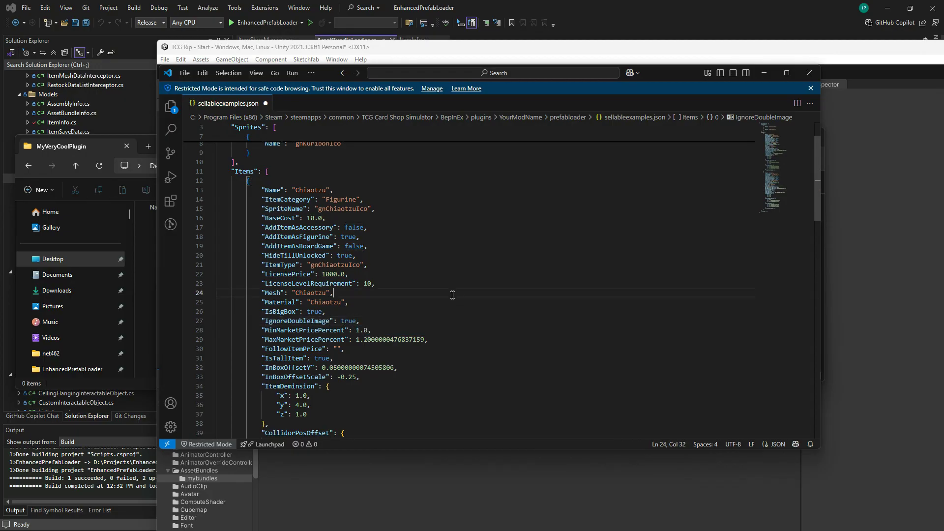
{"action": "double_click", "coordinate": [347, 320]}
{"action": "type", "text": "false"}
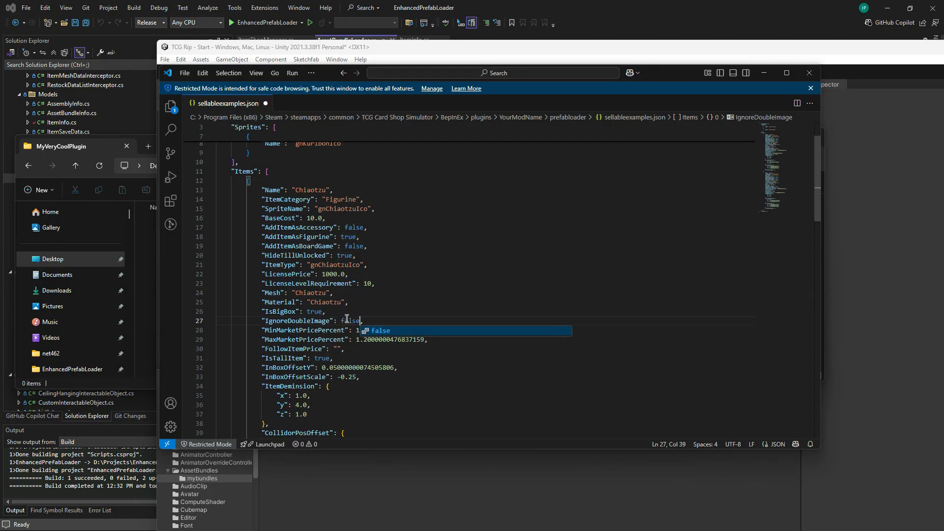
{"action": "left_click", "coordinate": [377, 284]}
Review the Chiaotzu item's IgnoreDoubleImage, IsTallItem and in-box offset settings.
{"action": "scroll", "coordinate": [412, 309], "scroll_direction": "down", "scroll_amount": 1}
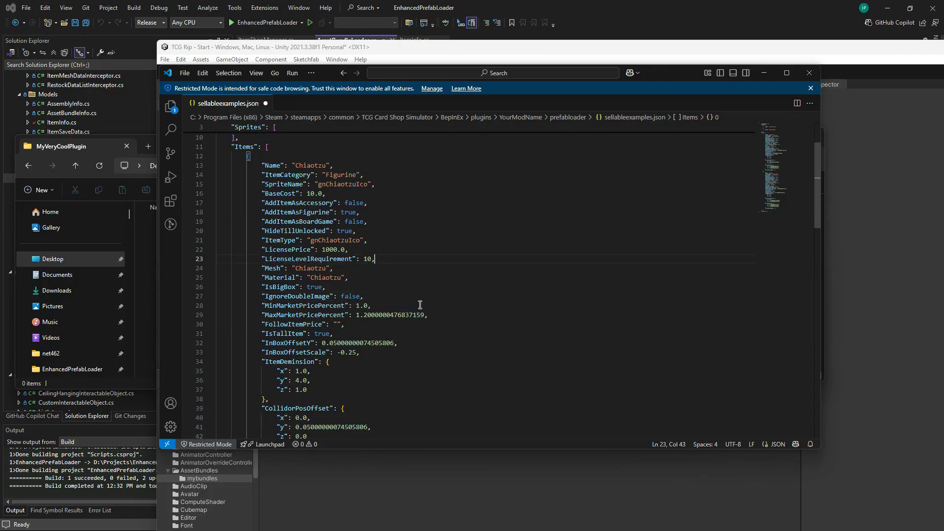
{"action": "left_click", "coordinate": [272, 296]}
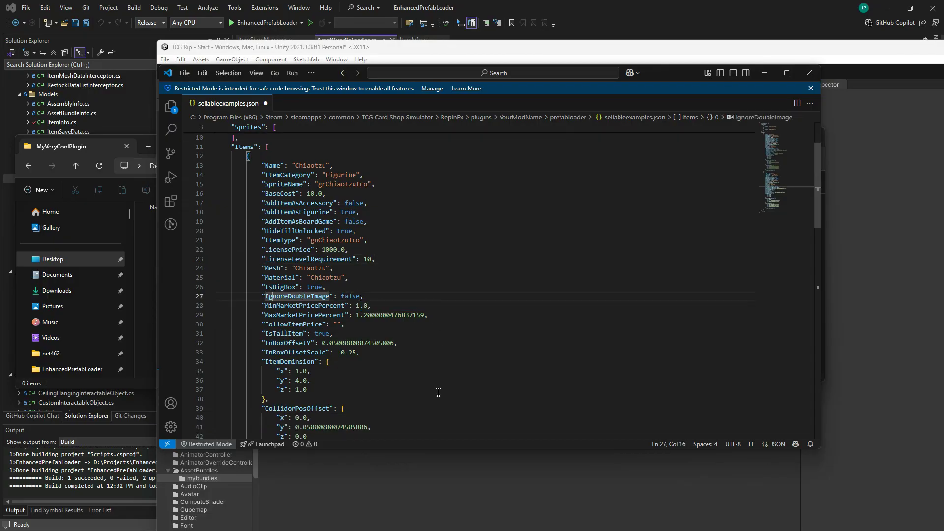
{"action": "scroll", "coordinate": [438, 392], "scroll_direction": "down", "scroll_amount": 1}
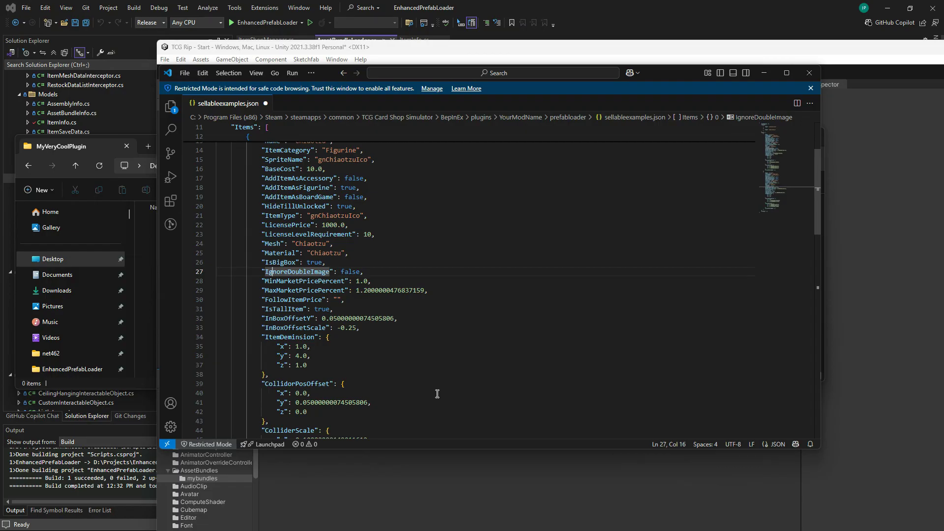
{"action": "scroll", "coordinate": [435, 379], "scroll_direction": "down", "scroll_amount": 1}
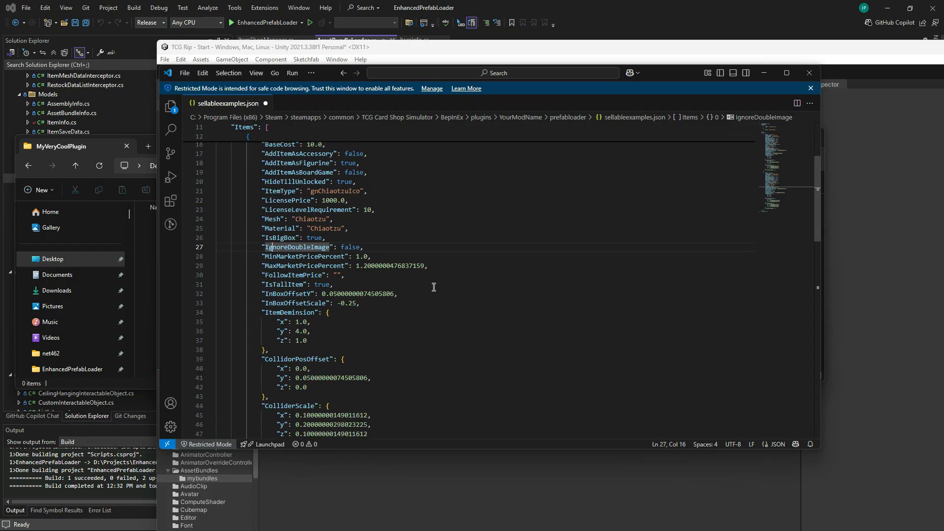
{"action": "scroll", "coordinate": [427, 318], "scroll_direction": "up", "scroll_amount": 1}
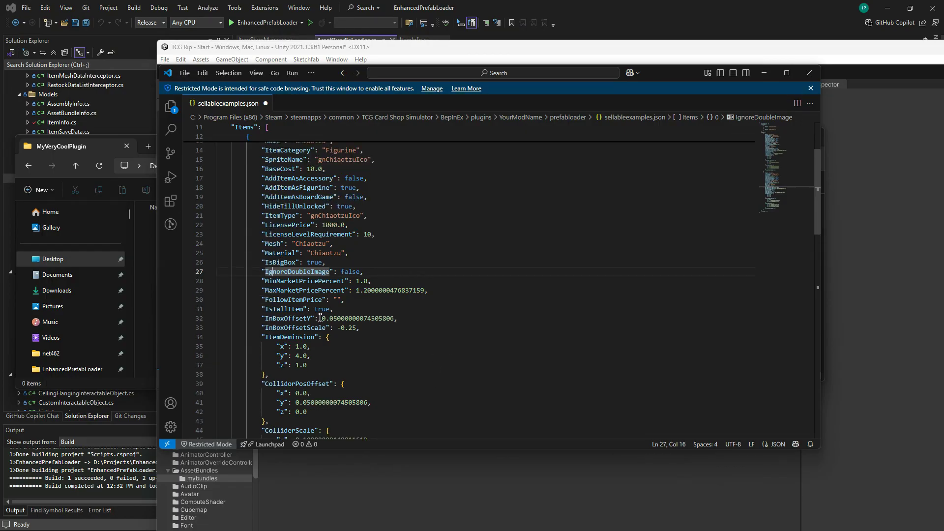
{"action": "left_click", "coordinate": [291, 308]}
{"action": "left_click", "coordinate": [327, 310]}
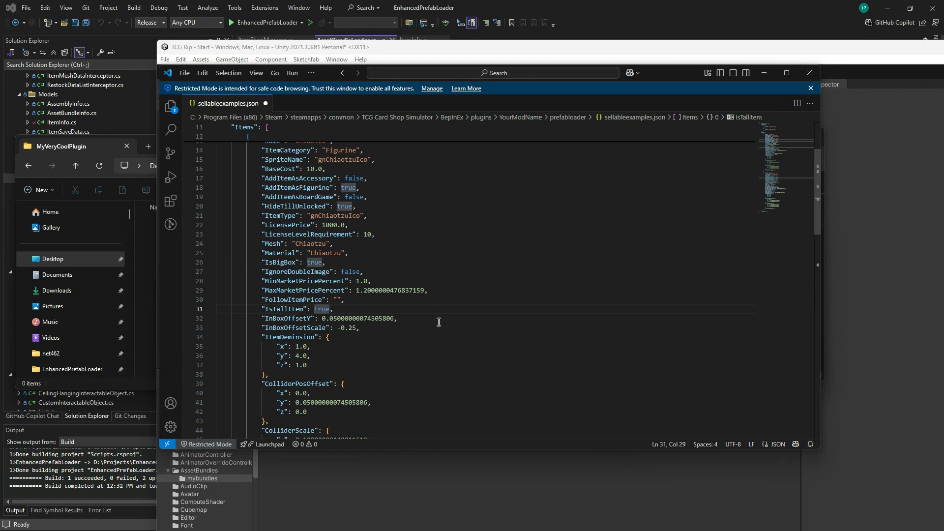
Set both IsBigBox and IgnoreDoubleImage to true for the Kuriboh item.
{"action": "scroll", "coordinate": [438, 357], "scroll_direction": "down", "scroll_amount": 13}
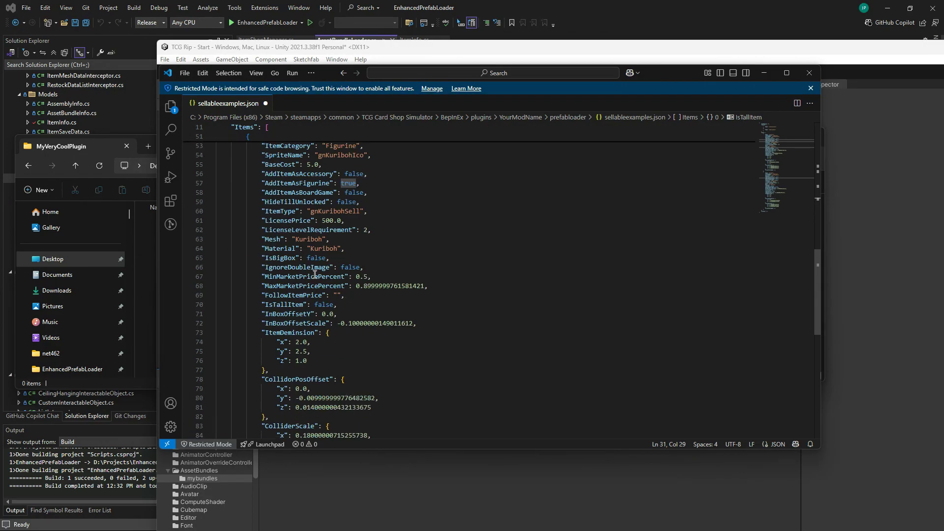
{"action": "double_click", "coordinate": [323, 258]}
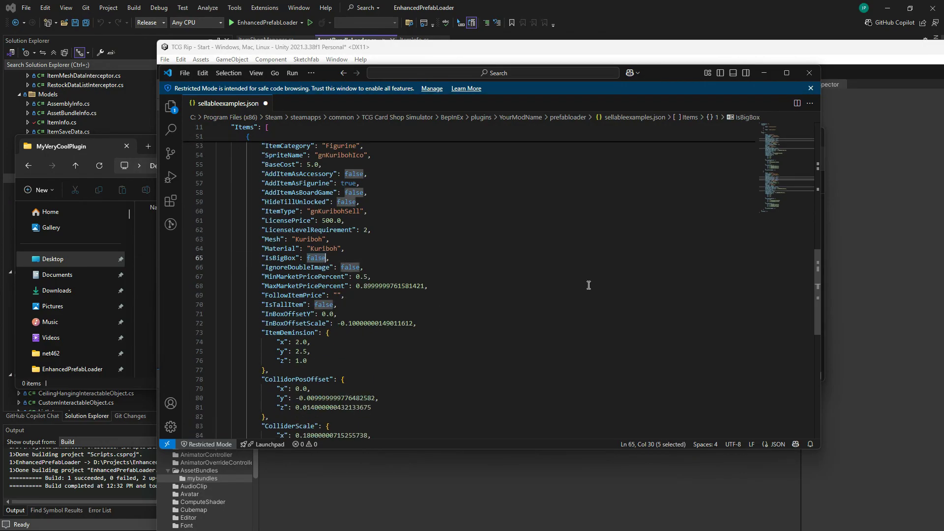
{"action": "type", "text": "true"}
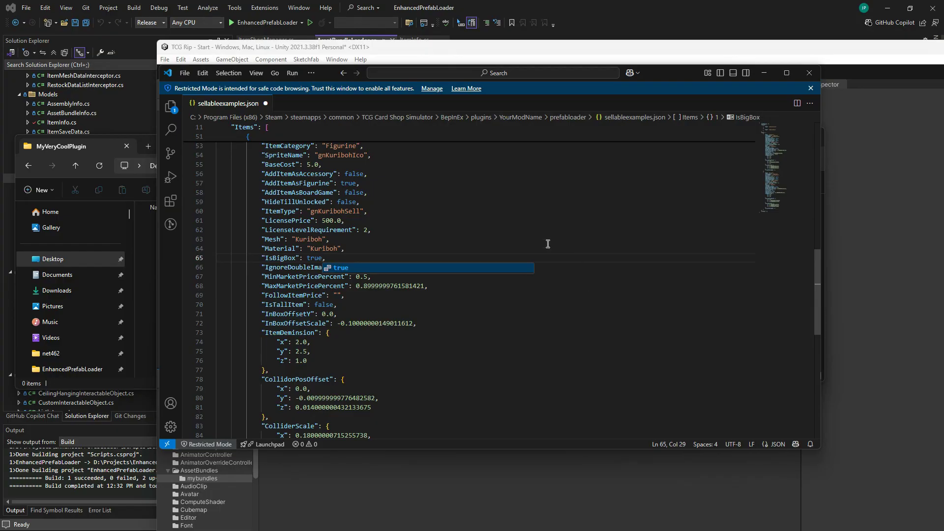
{"action": "left_click", "coordinate": [531, 358]}
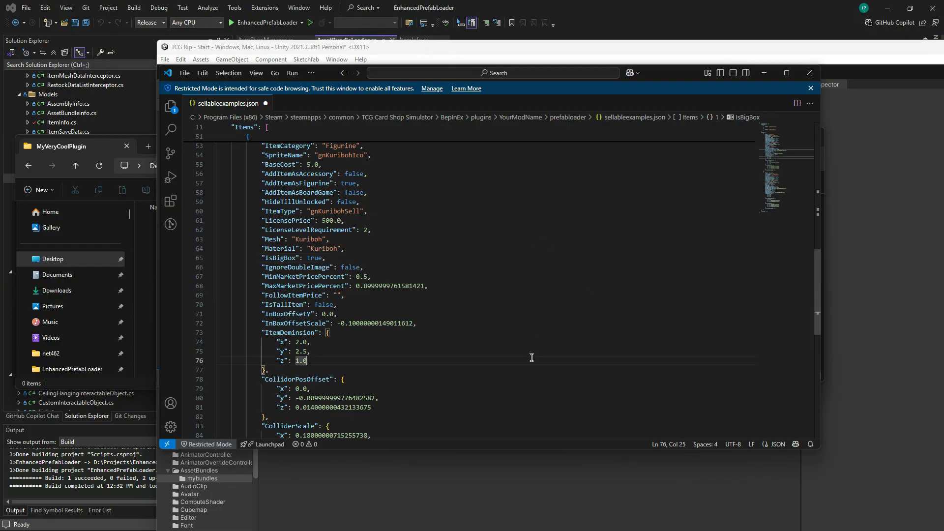
{"action": "double_click", "coordinate": [354, 269]}
{"action": "type", "text": "true"}
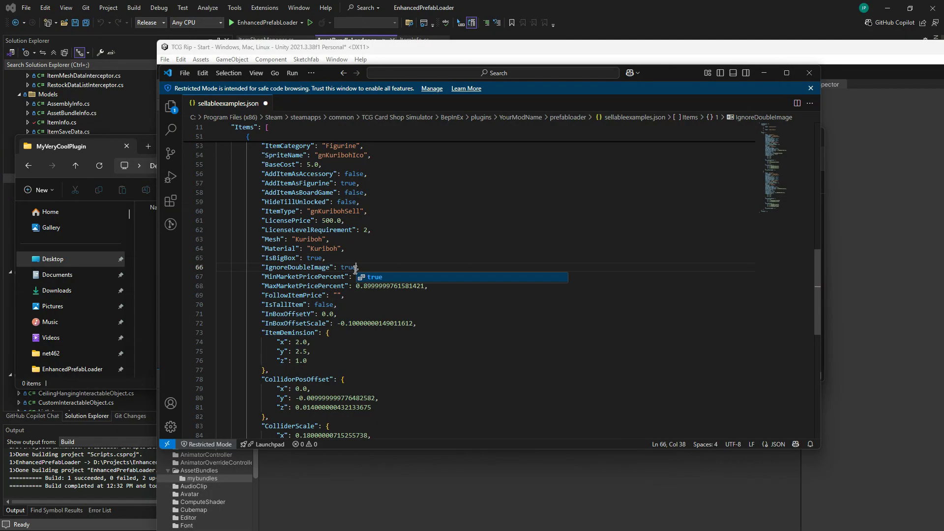
{"action": "left_click", "coordinate": [489, 370]}
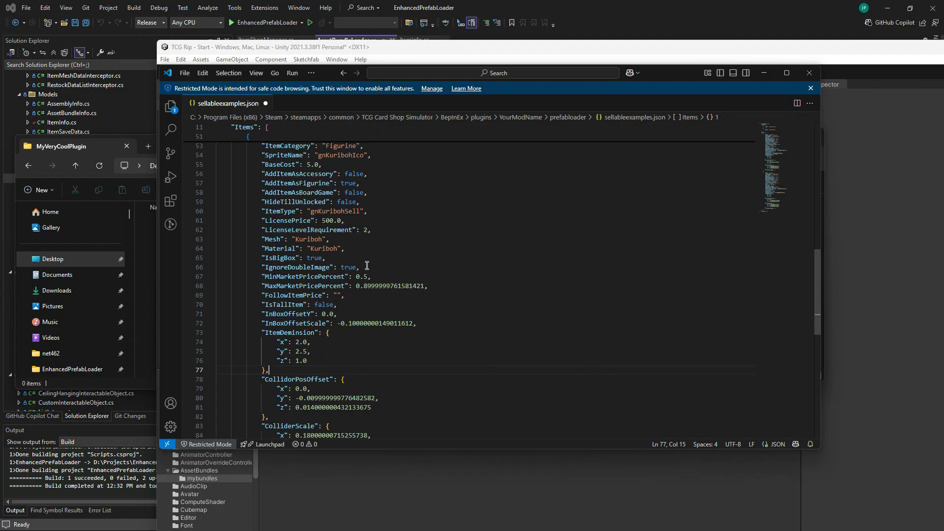
Save sellableexamples.json and close the file.
{"action": "left_click_drag", "start_coordinate": [366, 267], "coordinate": [263, 257]}
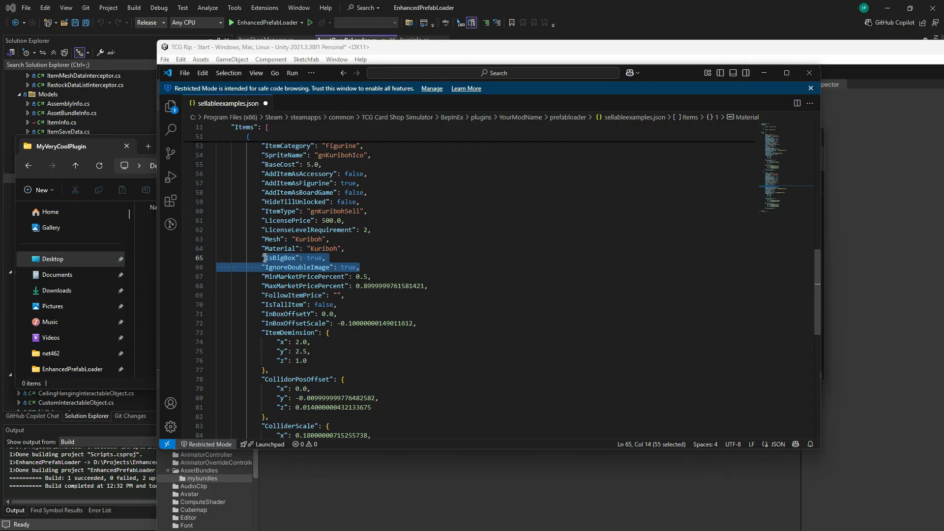
{"action": "left_click", "coordinate": [605, 378]}
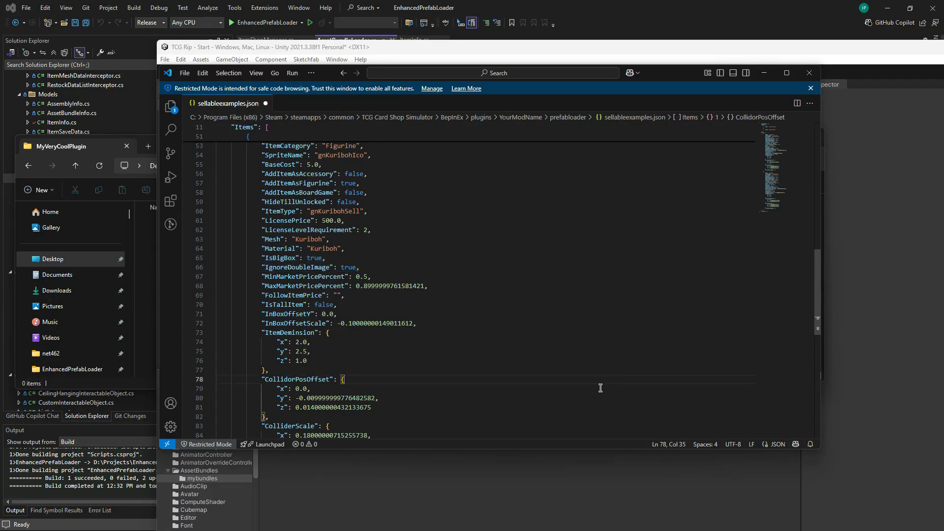
{"action": "key", "text": "ctrl+s"}
{"action": "left_click", "coordinate": [265, 104]}
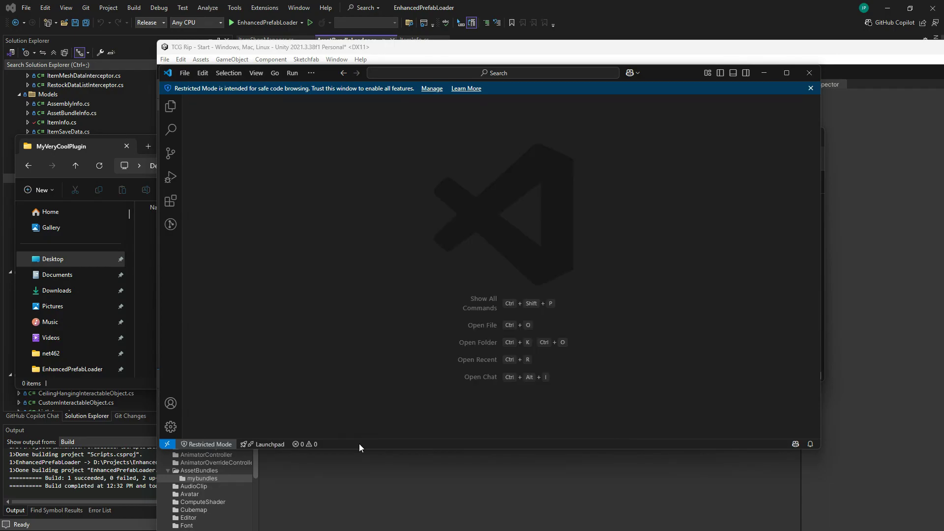
Close the code editor and delete the SellableExamples folder from BepInEx's plugins folder.
{"action": "left_click", "coordinate": [809, 72]}
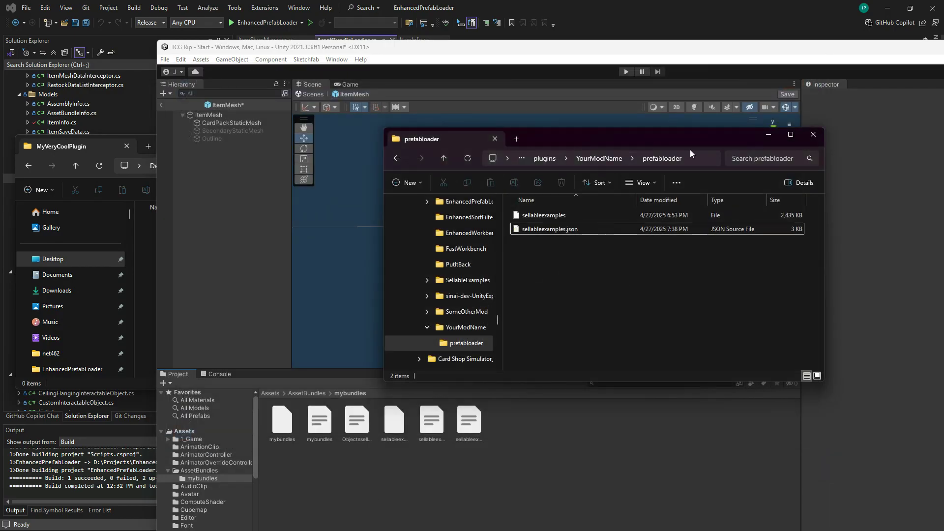
{"action": "left_click", "coordinate": [545, 157]}
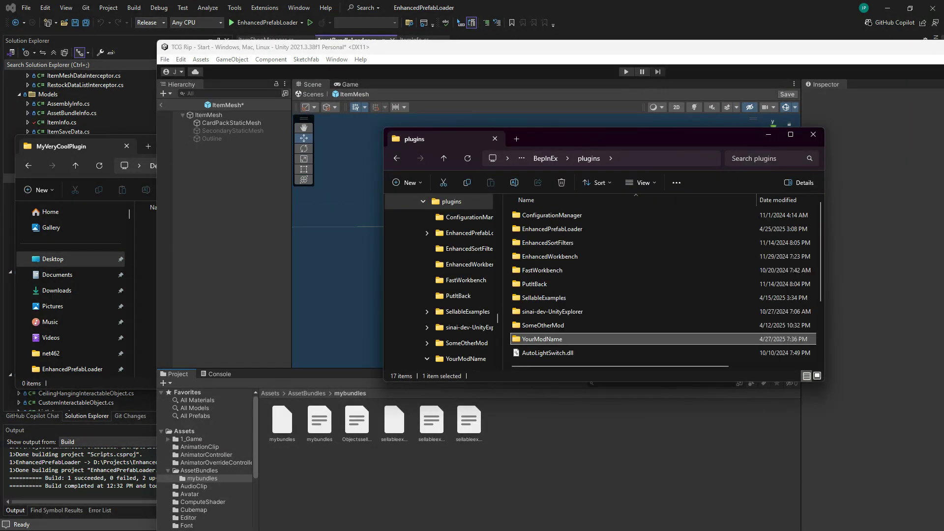
{"action": "left_click", "coordinate": [247, 316]}
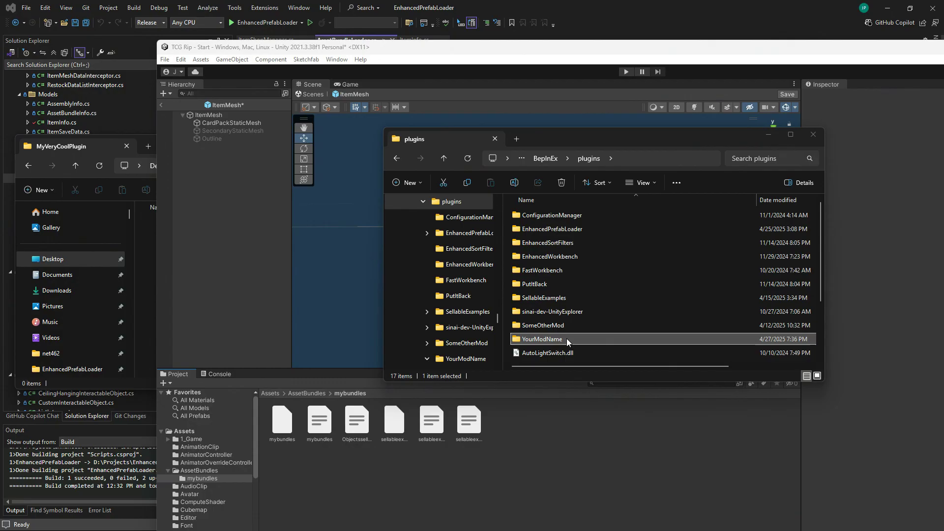
{"action": "left_click", "coordinate": [560, 337]}
{"action": "left_click", "coordinate": [556, 296]}
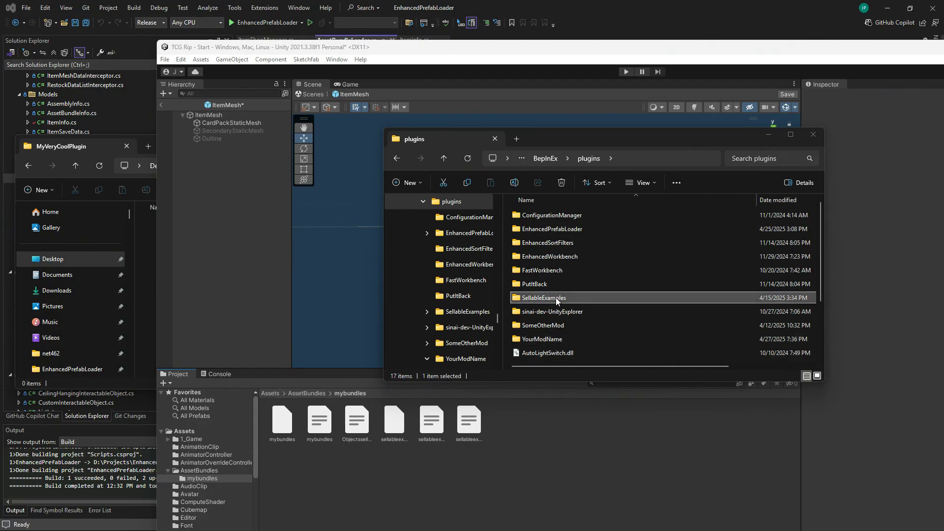
{"action": "right_click", "coordinate": [556, 297]}
{"action": "left_click", "coordinate": [661, 313]}
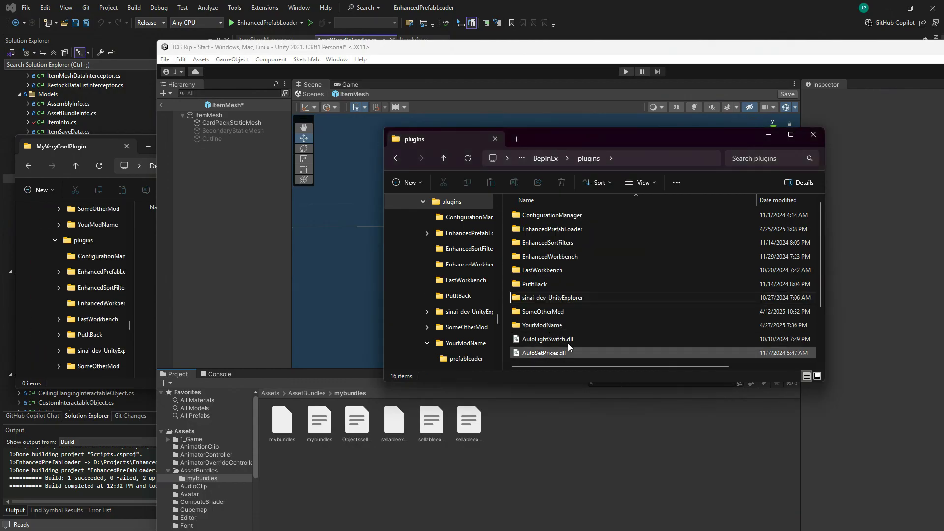
Delete the SellableExample folder from BepInEx's patchers folder.
{"action": "left_click", "coordinate": [549, 163]}
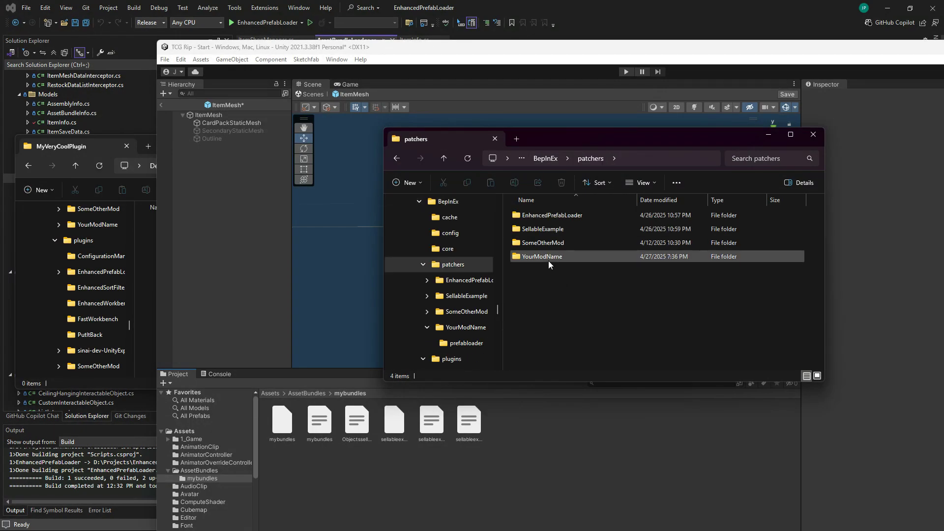
{"action": "right_click", "coordinate": [551, 230]}
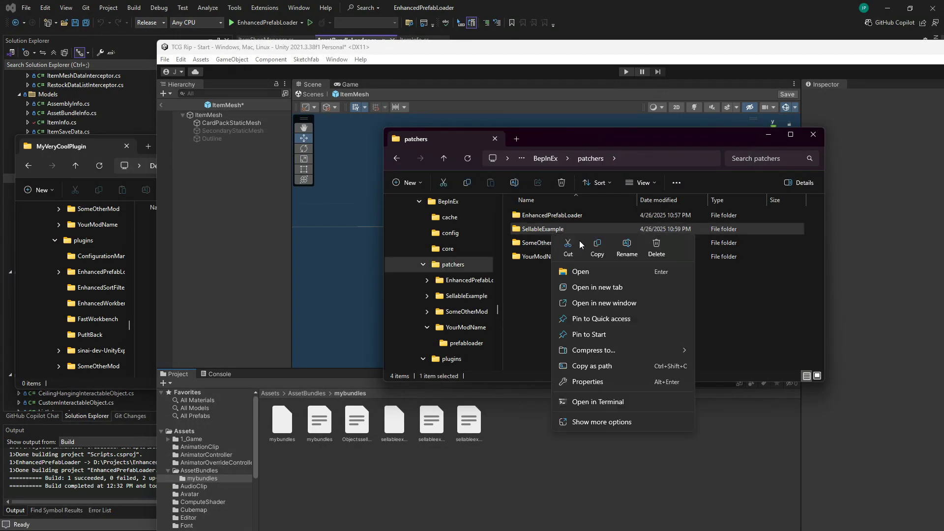
{"action": "left_click", "coordinate": [656, 251]}
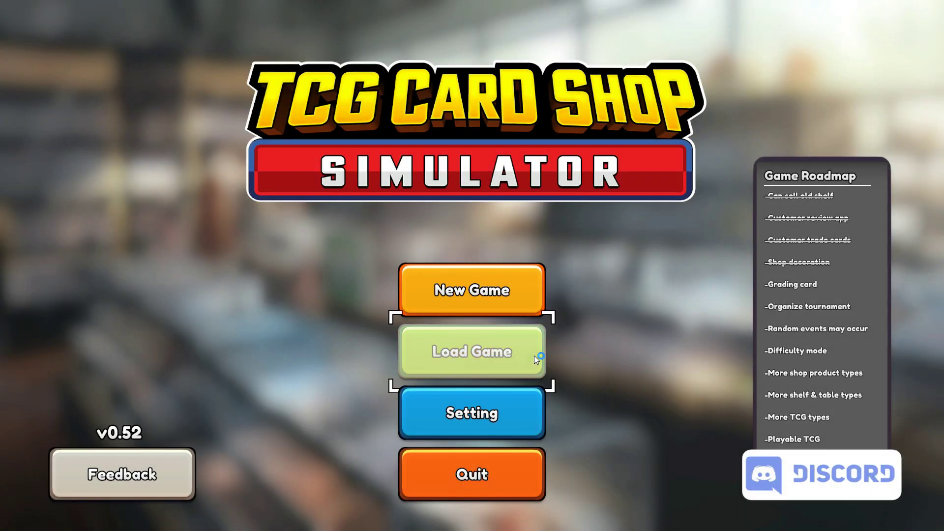
Switch to TCG Card Shop Simulator and load the saved game in Slot 3.
{"action": "left_click", "coordinate": [534, 355]}
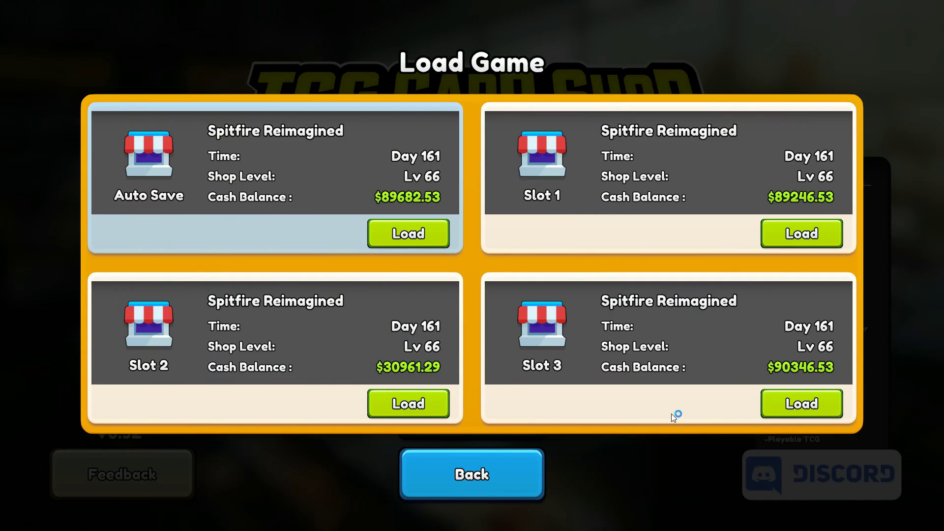
{"action": "left_click", "coordinate": [785, 413]}
{"action": "left_click", "coordinate": [428, 368]}
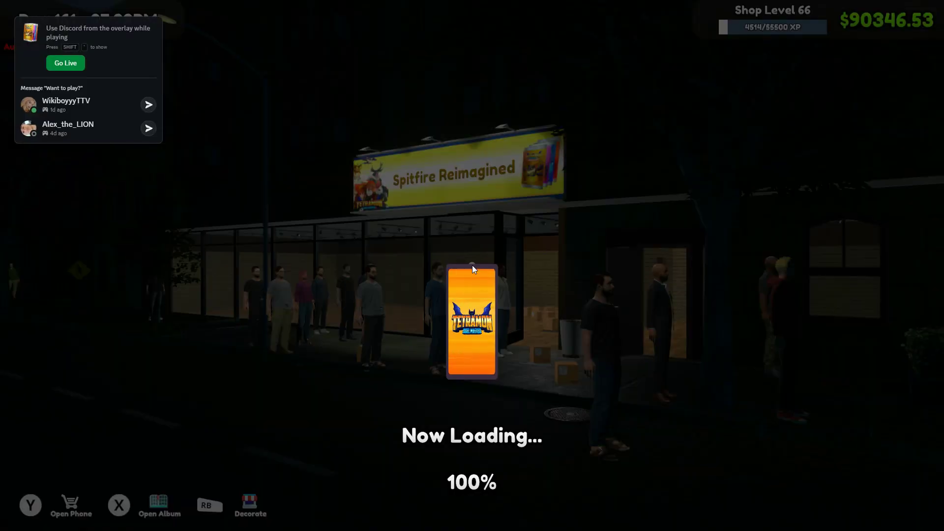
Open the Stock Order store on the in-game phone and buy the $1000.00 ??? license among the figurines.
{"action": "key", "text": "Tab"}
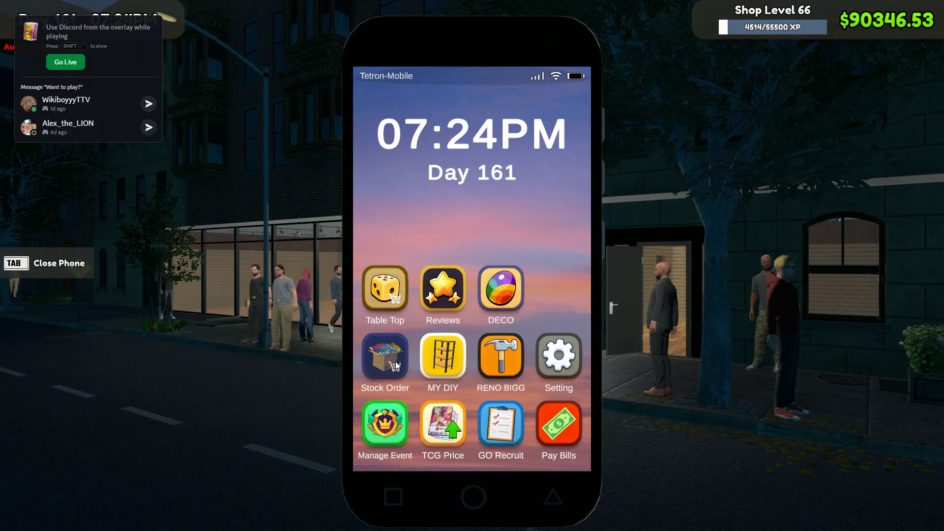
{"action": "left_click", "coordinate": [396, 364]}
{"action": "left_click", "coordinate": [609, 147]}
{"action": "scroll", "coordinate": [633, 318], "scroll_direction": "down", "scroll_amount": 2}
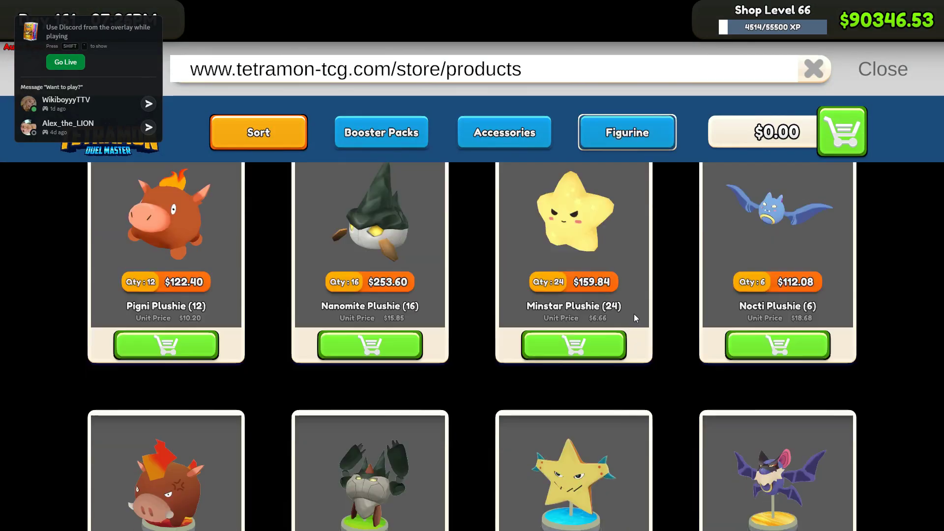
{"action": "scroll", "coordinate": [609, 372], "scroll_direction": "down", "scroll_amount": 8}
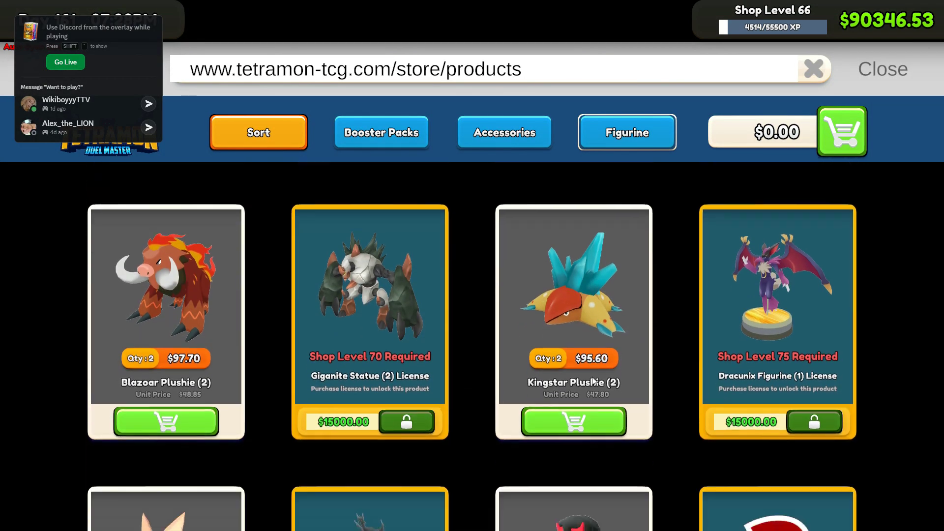
{"action": "scroll", "coordinate": [589, 378], "scroll_direction": "down", "scroll_amount": 5}
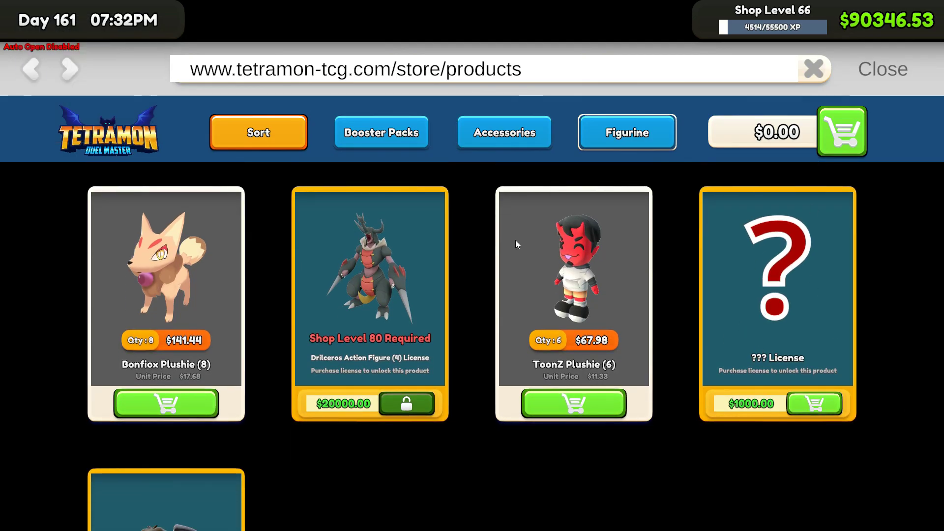
{"action": "left_click", "coordinate": [812, 403]}
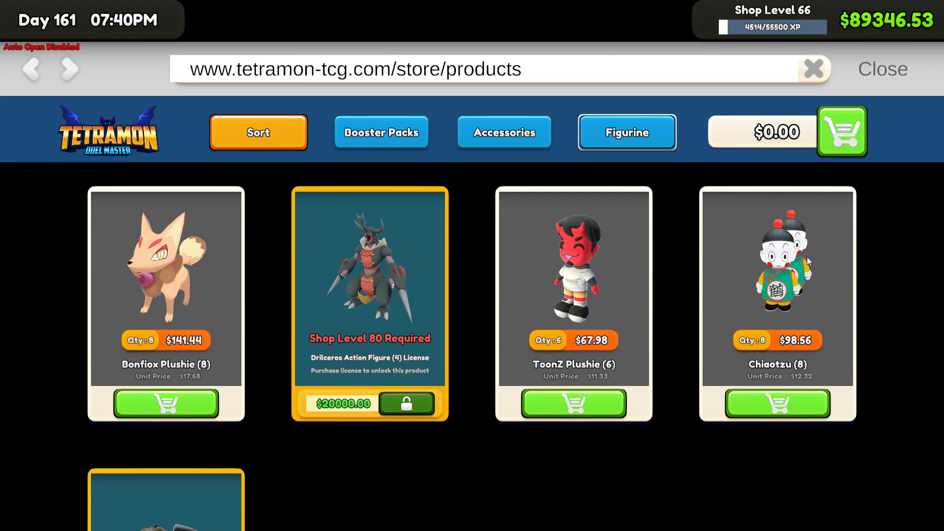
Buy the Kuriboh (12) license for $500.00 and compare the Kuriboh and Chiaotzu product listings.
{"action": "scroll", "coordinate": [554, 475], "scroll_direction": "down", "scroll_amount": 4}
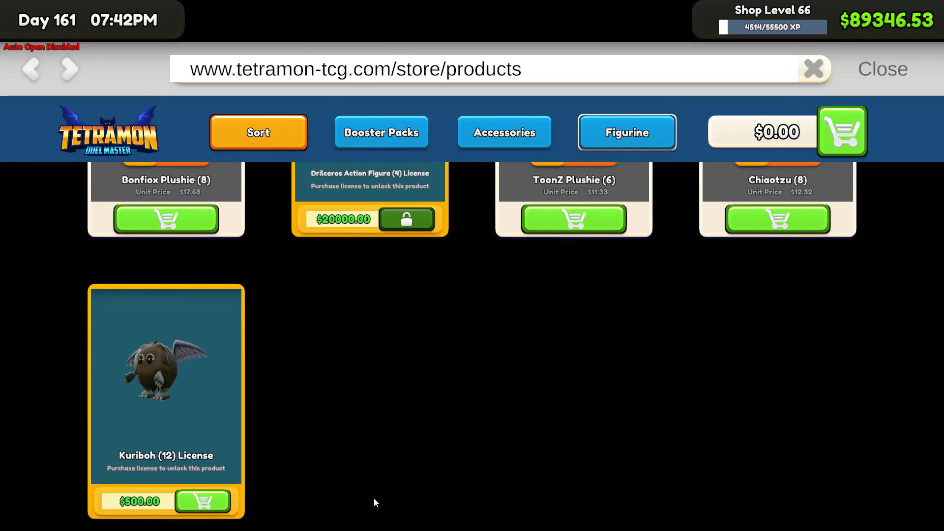
{"action": "left_click", "coordinate": [204, 499]}
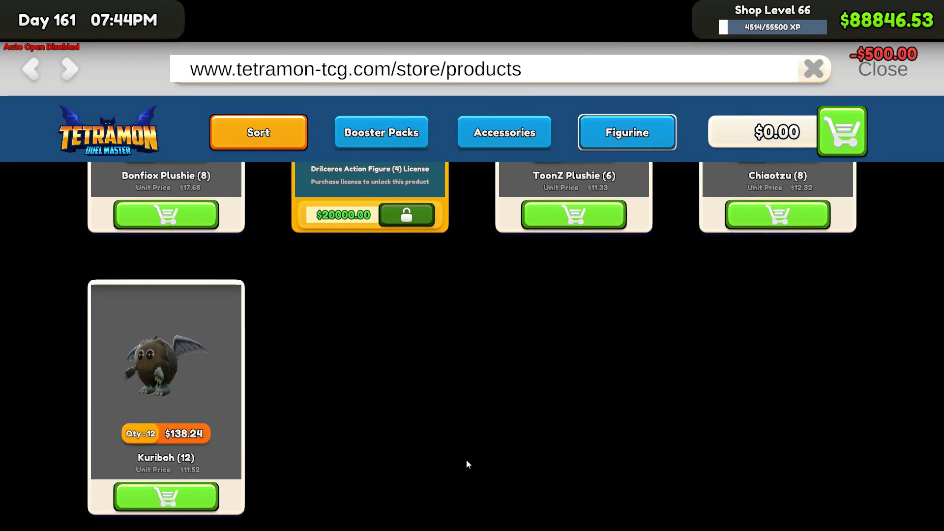
{"action": "scroll", "coordinate": [834, 204], "scroll_direction": "up", "scroll_amount": 1}
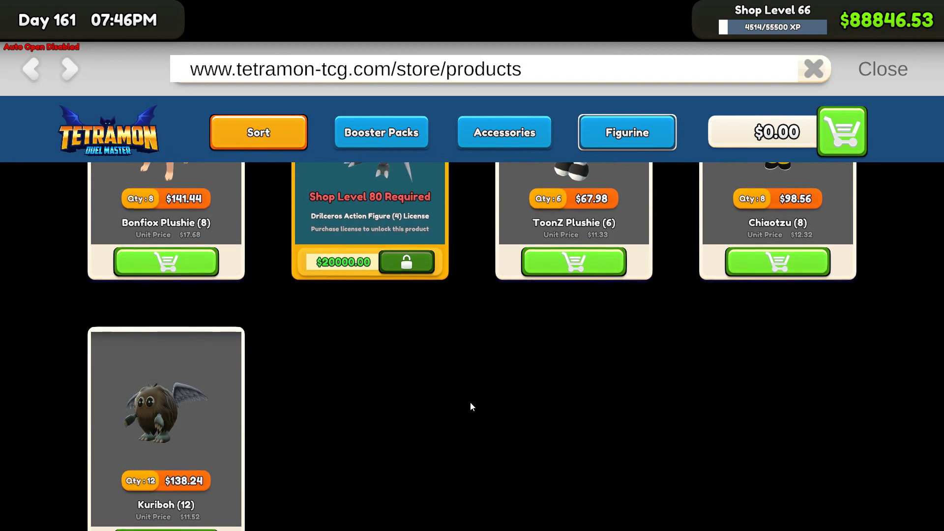
{"action": "scroll", "coordinate": [471, 406], "scroll_direction": "down", "scroll_amount": 1}
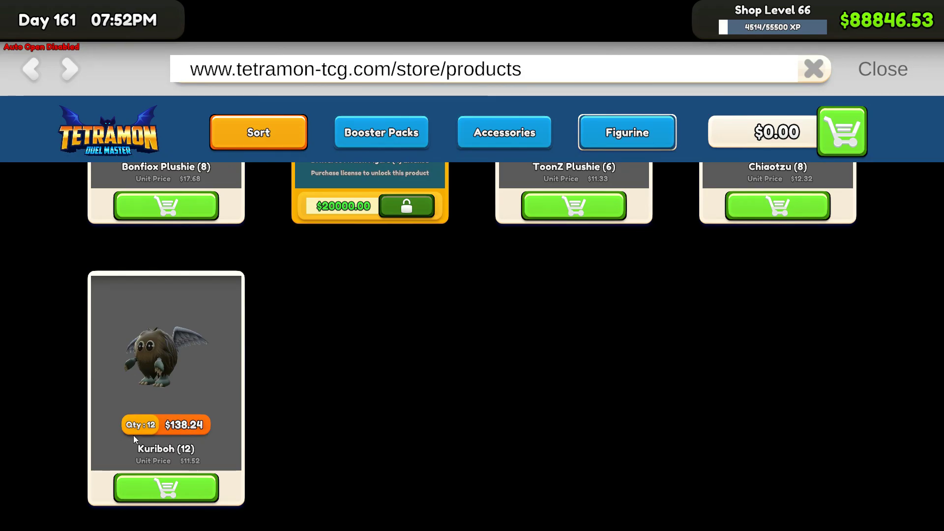
{"action": "scroll", "coordinate": [704, 425], "scroll_direction": "up", "scroll_amount": 2}
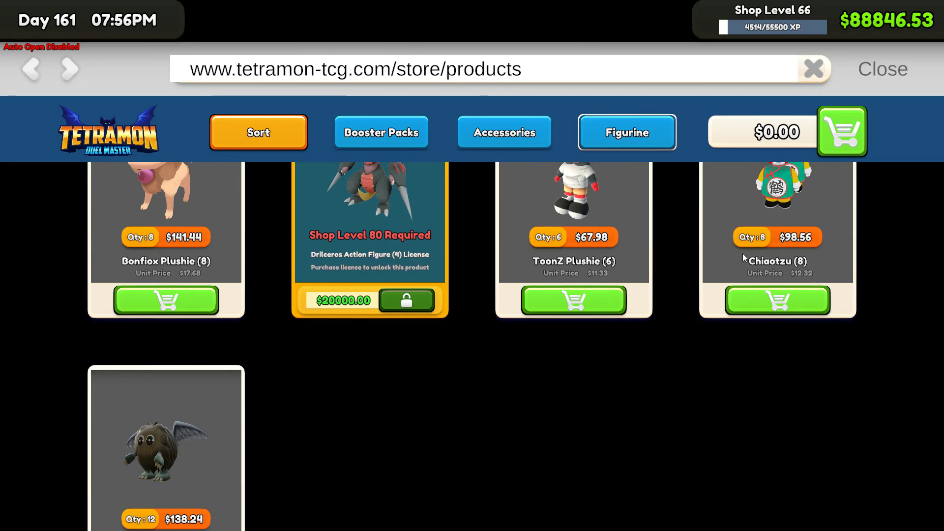
{"action": "scroll", "coordinate": [606, 432], "scroll_direction": "up", "scroll_amount": 1}
{"action": "scroll", "coordinate": [486, 464], "scroll_direction": "down", "scroll_amount": 3}
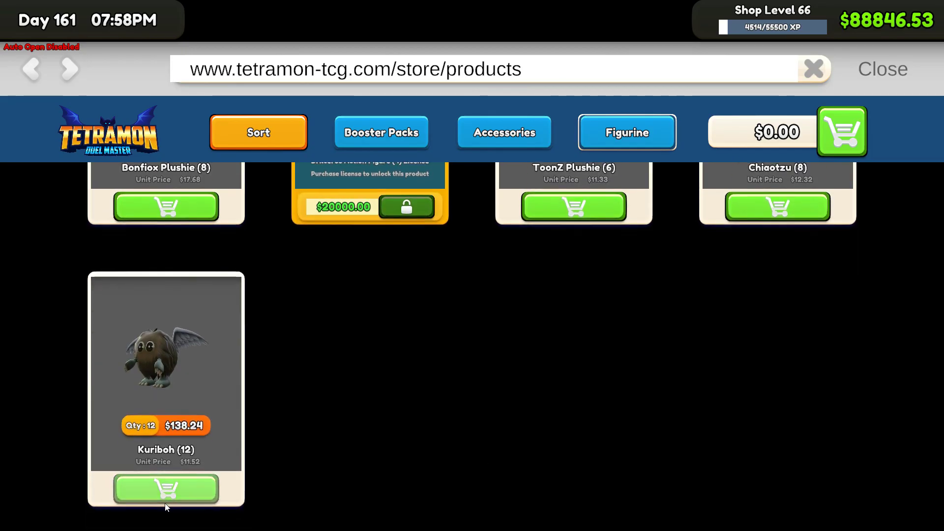
{"action": "left_click", "coordinate": [155, 497]}
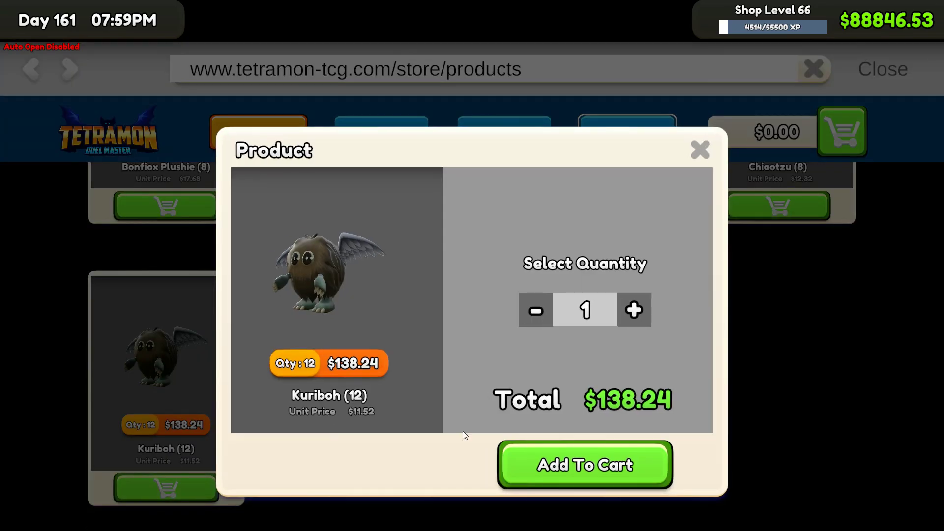
{"action": "left_click", "coordinate": [582, 459]}
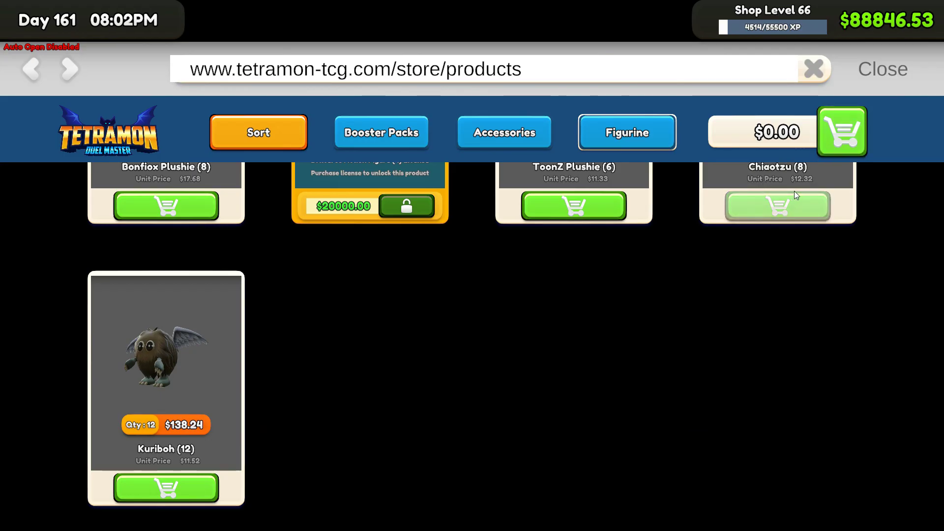
{"action": "scroll", "coordinate": [722, 258], "scroll_direction": "up", "scroll_amount": 1}
{"action": "scroll", "coordinate": [463, 437], "scroll_direction": "down", "scroll_amount": 1}
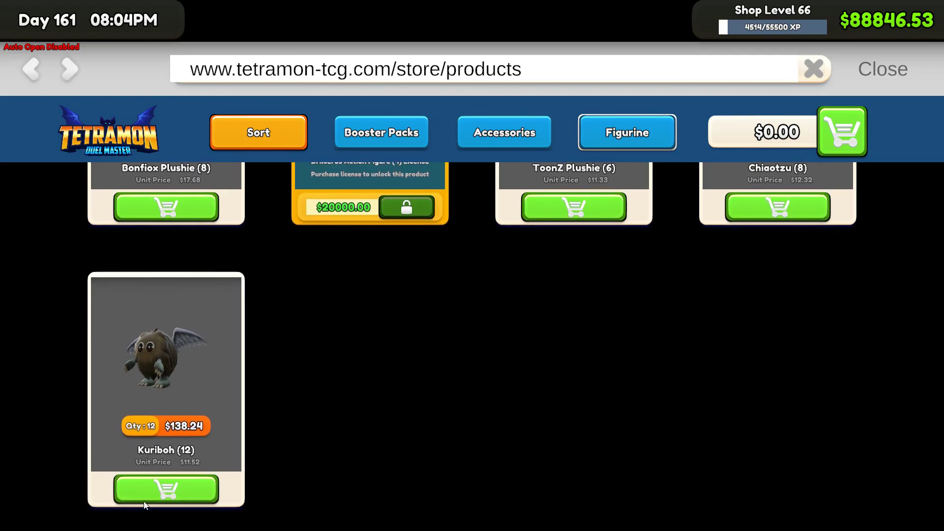
Add two boxes of Kuriboh (12) to the shopping cart and purchase them.
{"action": "left_click", "coordinate": [145, 500]}
{"action": "left_click", "coordinate": [632, 307]}
{"action": "left_click", "coordinate": [597, 462]}
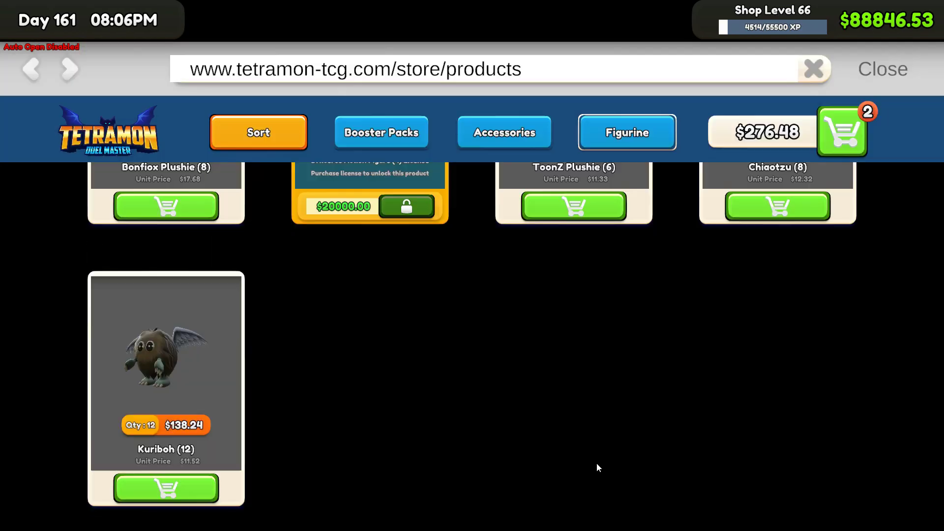
{"action": "left_click", "coordinate": [842, 139]}
{"action": "left_click", "coordinate": [815, 484]}
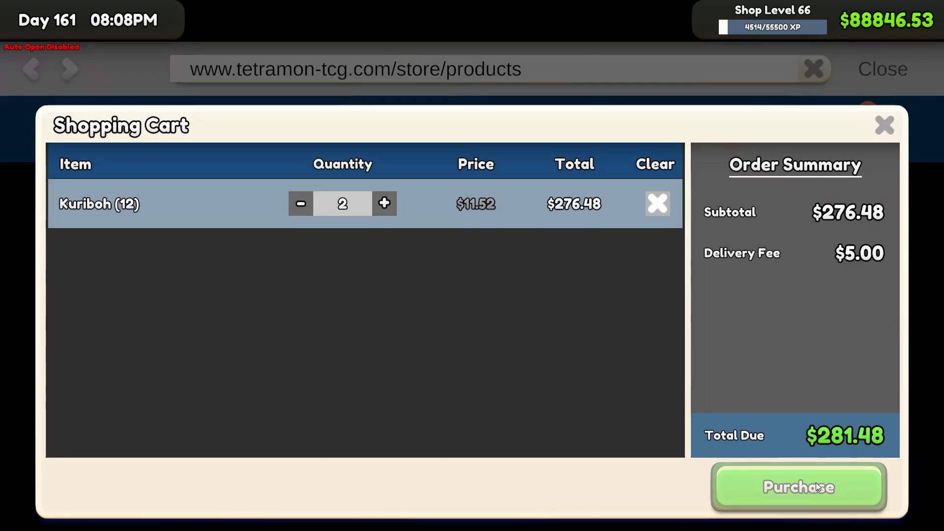
Close the phone, pick up a delivered Kuriboh box outside the shop, carry it inside and open it.
{"action": "key", "text": "Tab"}
{"action": "key", "text": "w"}
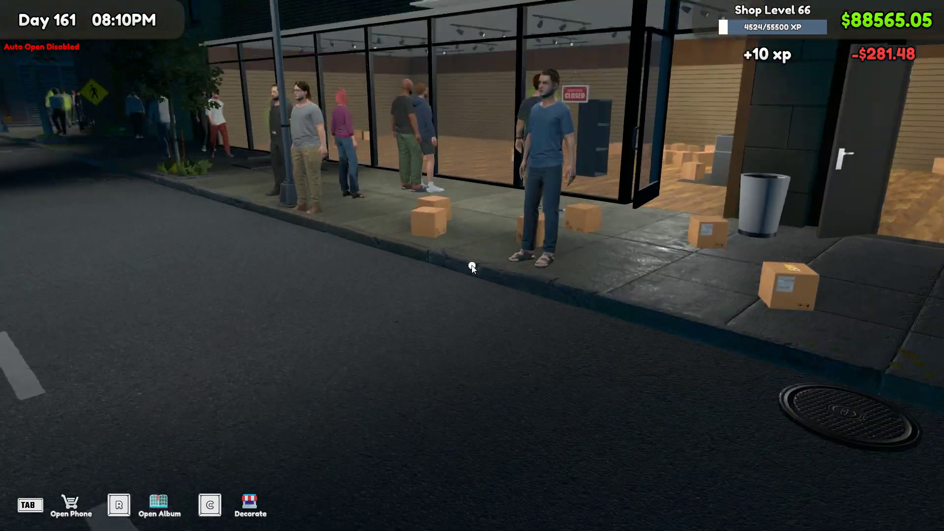
{"action": "key", "text": "w"}
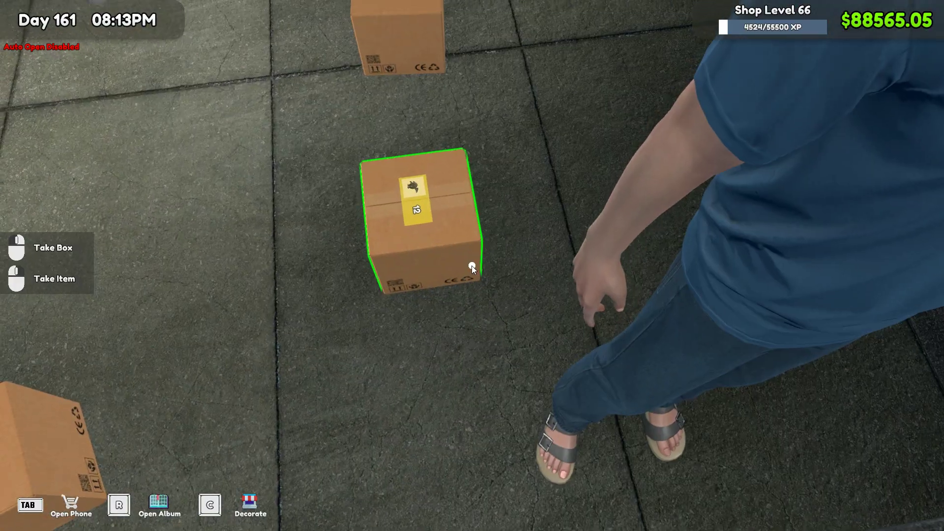
{"action": "left_click", "coordinate": [471, 265]}
{"action": "key", "text": "w"}
{"action": "key", "text": "r"}
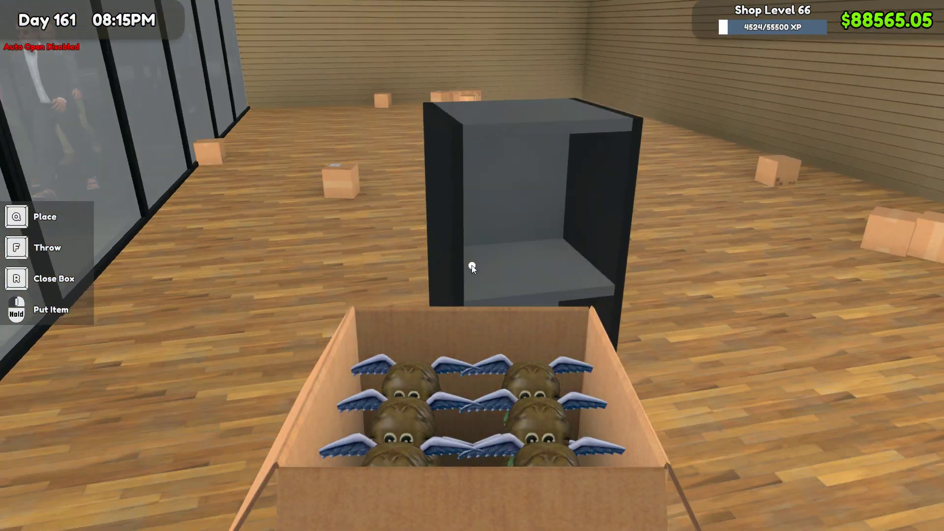
Put all Kuriboh figures from the box onto the dark shelf's compartments and close the empty box.
{"action": "key", "text": "w"}
{"action": "left_click", "coordinate": [471, 266]}
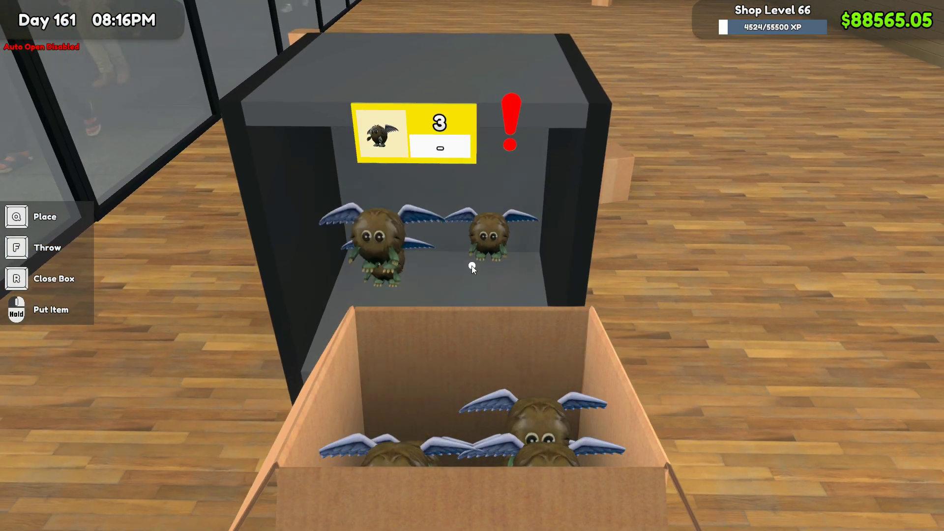
{"action": "left_click", "coordinate": [472, 265]}
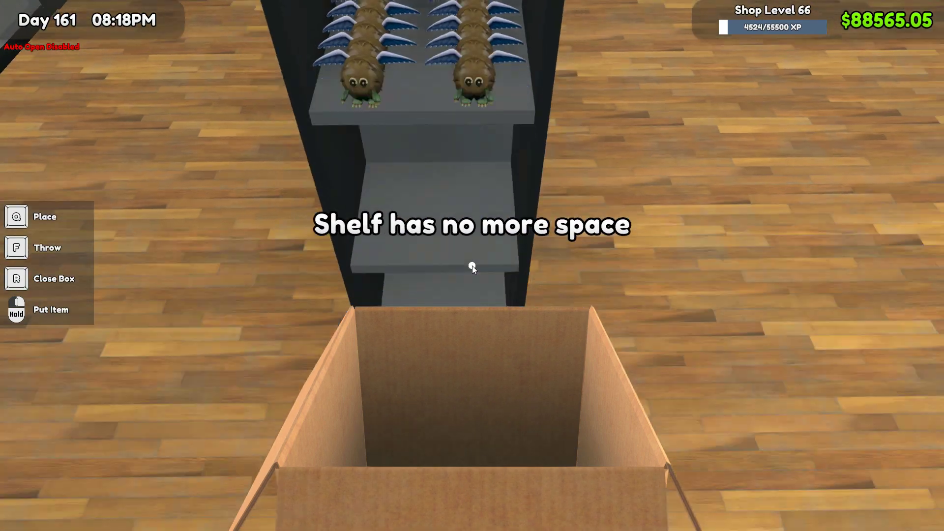
{"action": "left_click", "coordinate": [472, 266]}
{"action": "left_click", "coordinate": [472, 266]}
{"action": "key", "text": "r"}
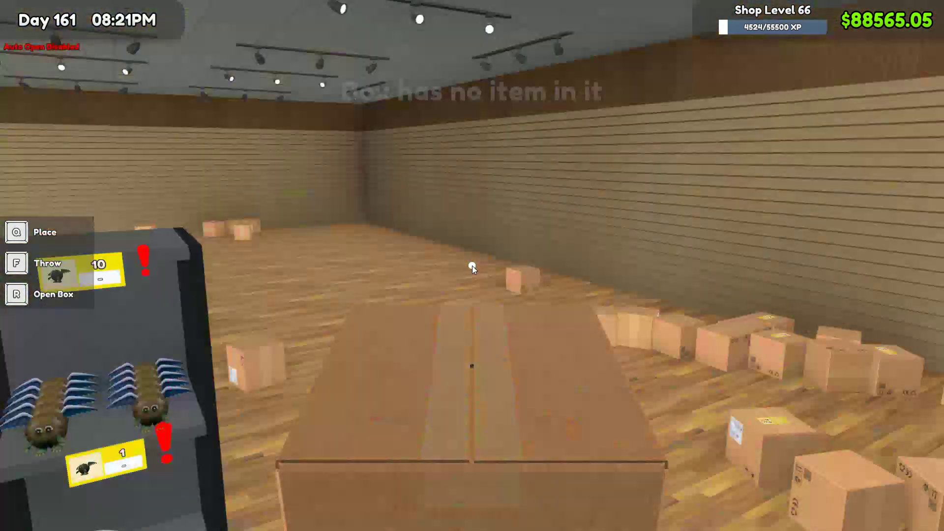
Throw down the empty box and set the Kuriboh's selling price to the market price of $19.00.
{"action": "key", "text": "f"}
{"action": "left_click", "coordinate": [472, 265]}
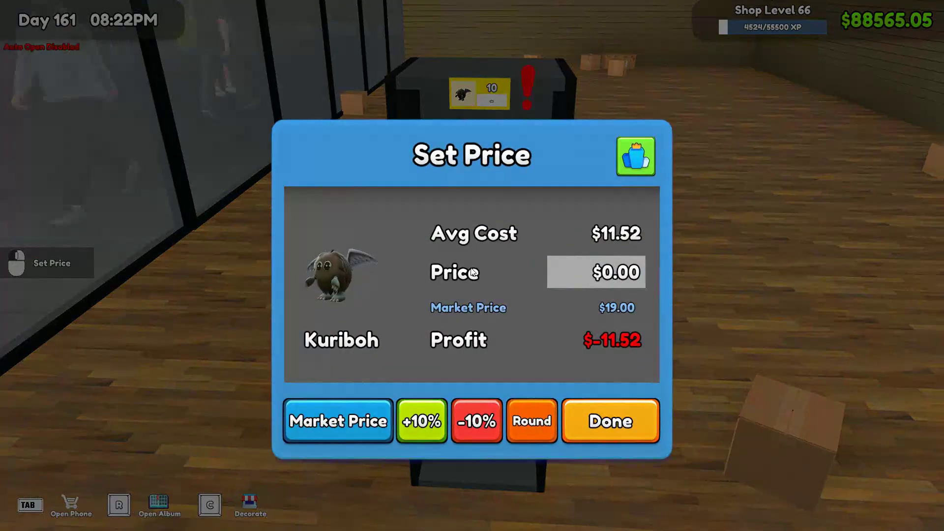
{"action": "left_click", "coordinate": [371, 410]}
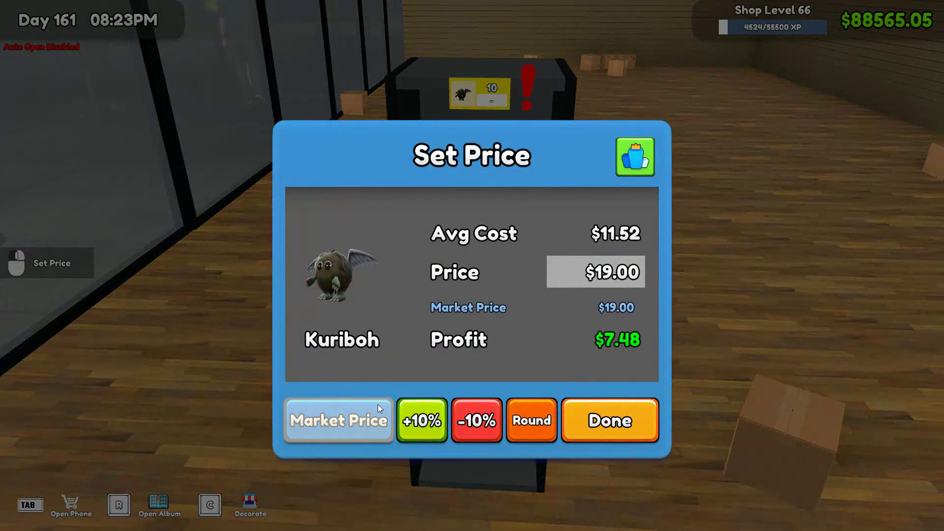
{"action": "left_click", "coordinate": [601, 400]}
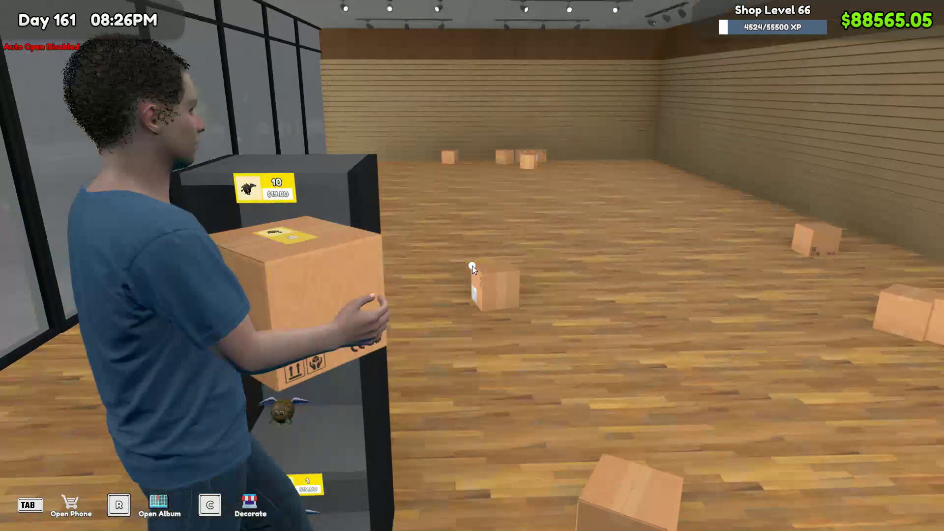
Move around the dark figure shelf to watch the worker handle the Kuriboh box, and pause the game.
{"action": "key", "text": "w"}
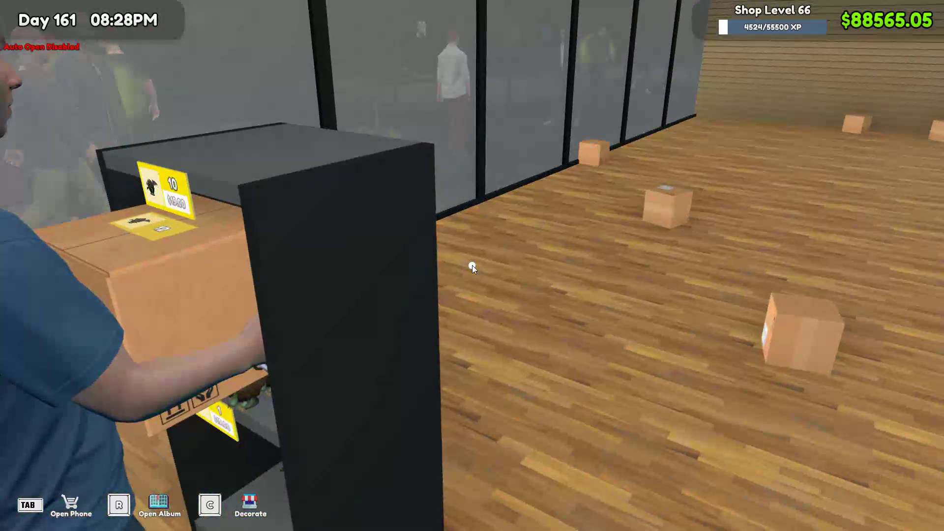
{"action": "key", "text": "s"}
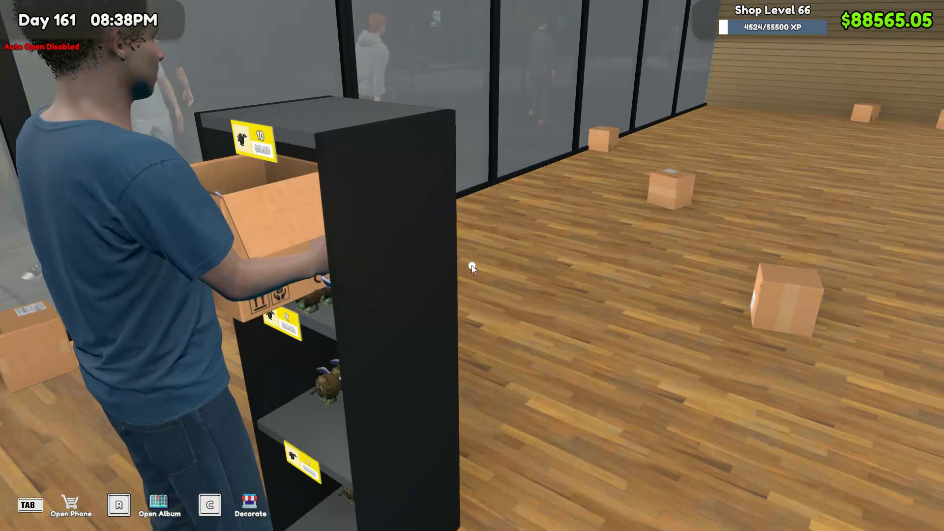
{"action": "key", "text": "Escape"}
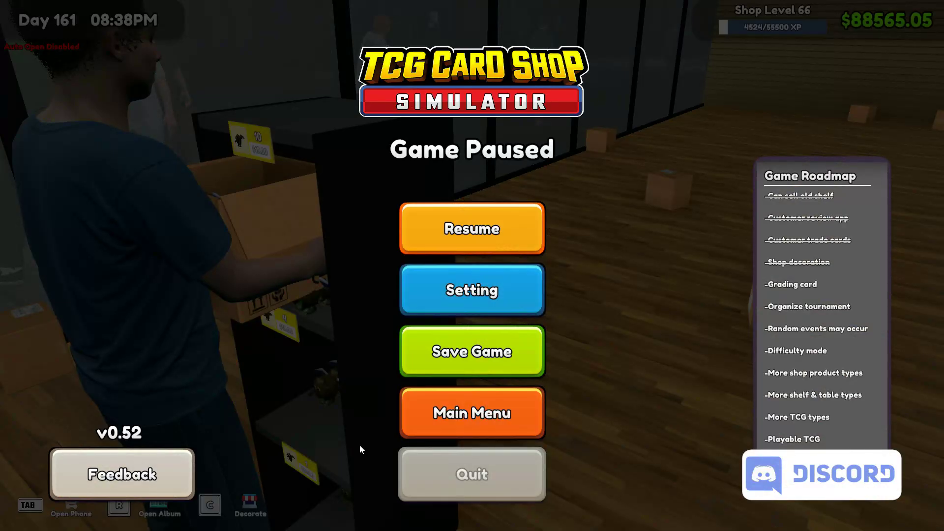
Switch to the Unity editor, minimizing the patchers folder window in front of it and maximizing the editor.
{"action": "key", "text": "alt+Tab"}
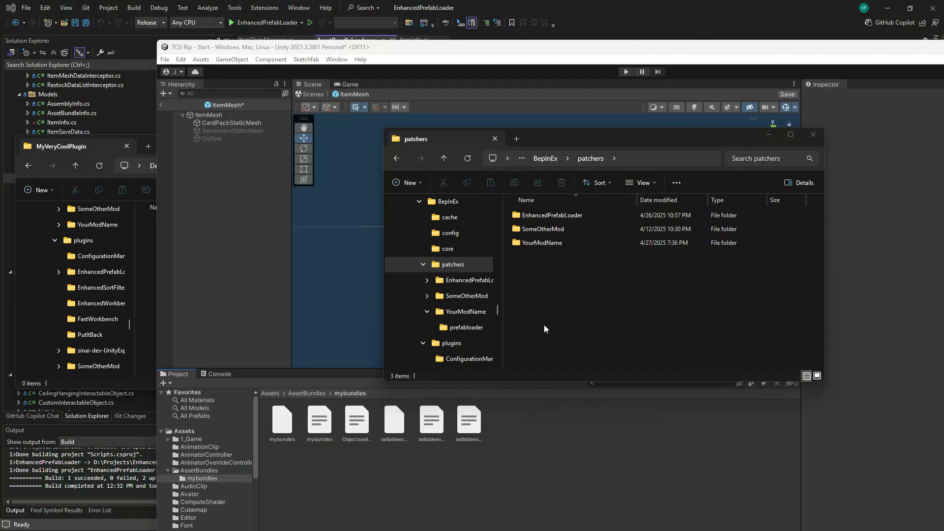
{"action": "left_click", "coordinate": [687, 224]}
{"action": "left_click", "coordinate": [768, 137]}
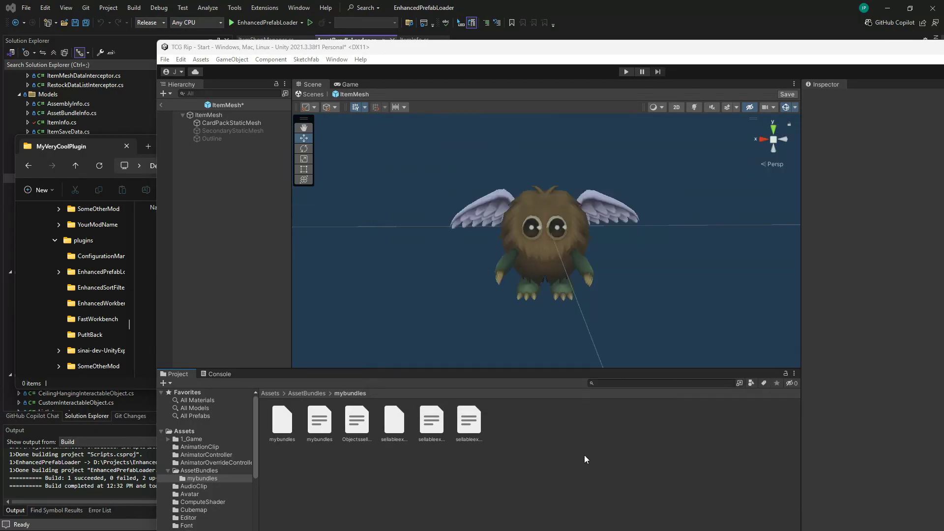
{"action": "left_click_drag", "start_coordinate": [573, 50], "coordinate": [467, 3]}
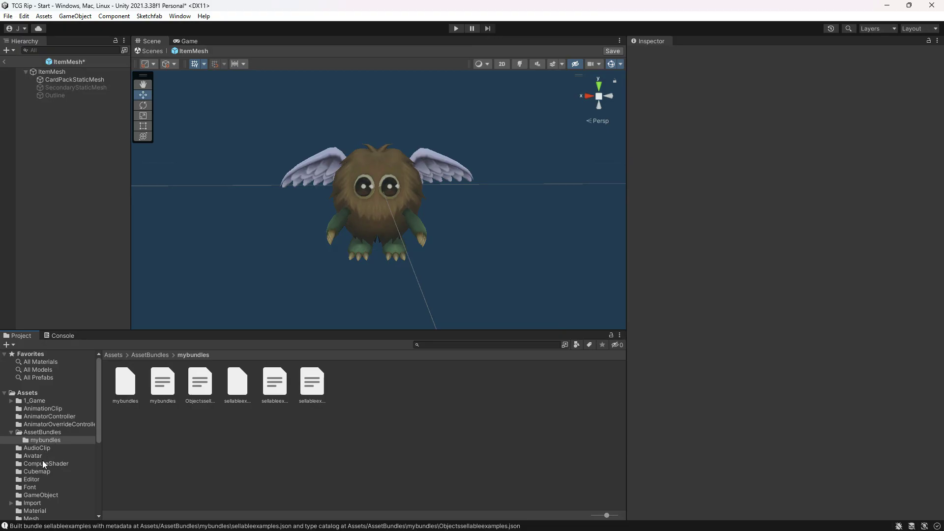
Show the Assets/Editor folder in the project and examine the CreateAssetBundles.cs script in it.
{"action": "left_click", "coordinate": [33, 479]}
{"action": "left_click", "coordinate": [128, 387]}
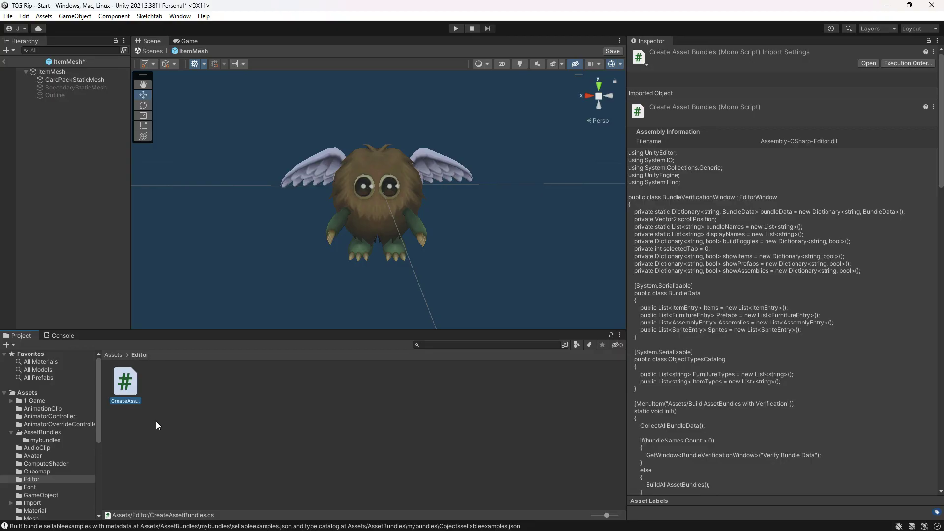
{"action": "left_click", "coordinate": [245, 422]}
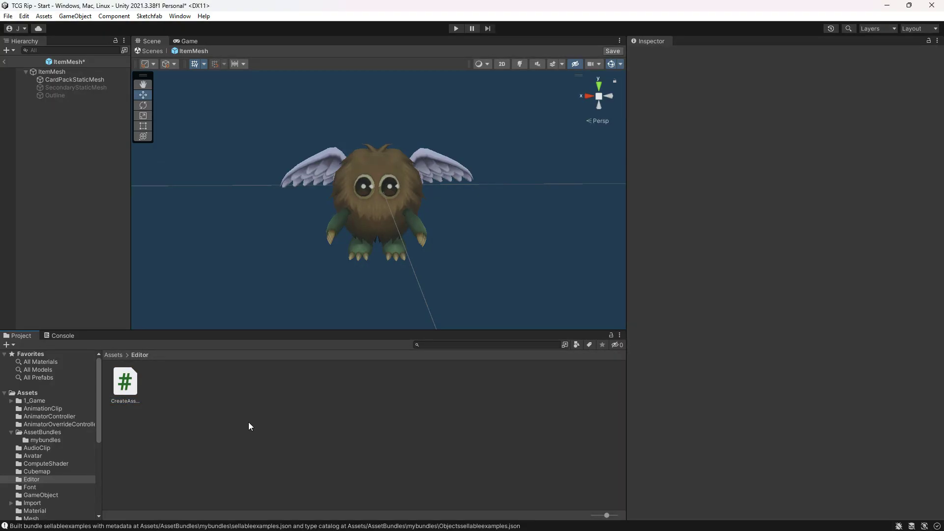
{"action": "left_click", "coordinate": [134, 379]}
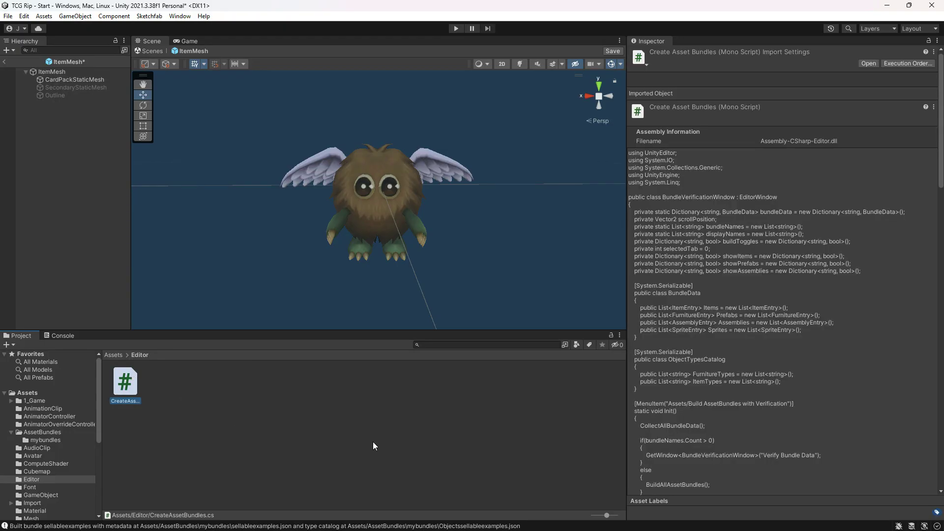
{"action": "left_click", "coordinate": [346, 426]}
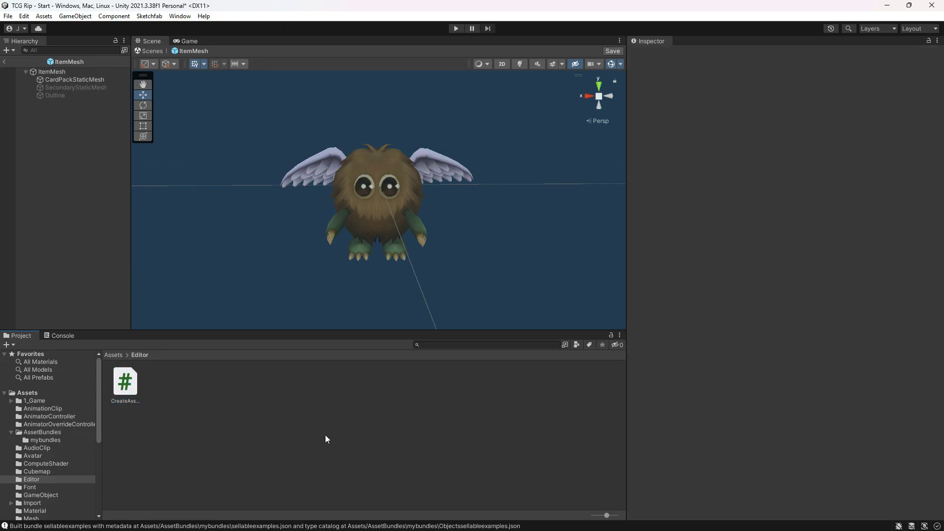